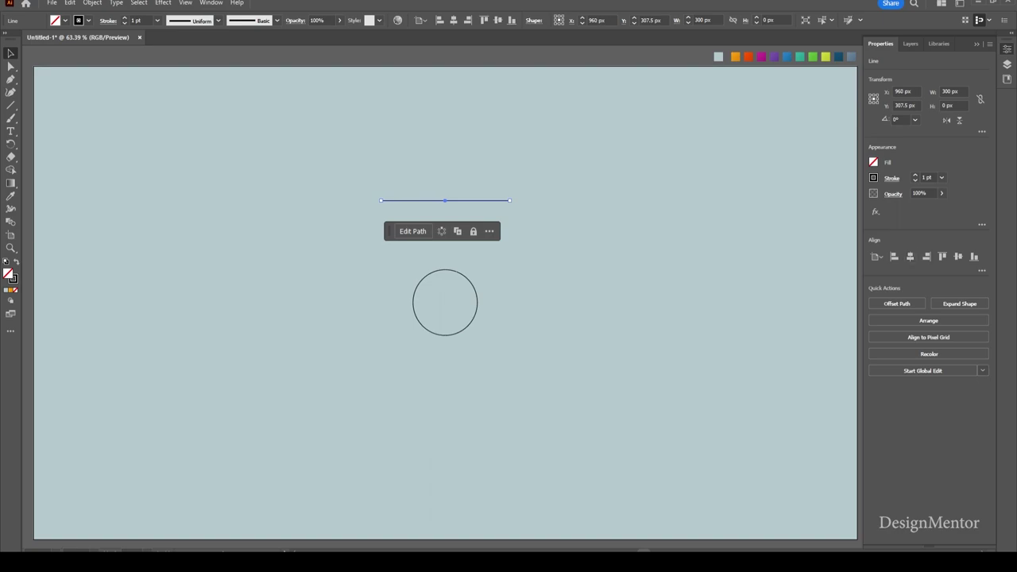
# Move the horizontal line above the circle up to Y 287.5 px.
pyautogui.click(524, 344)
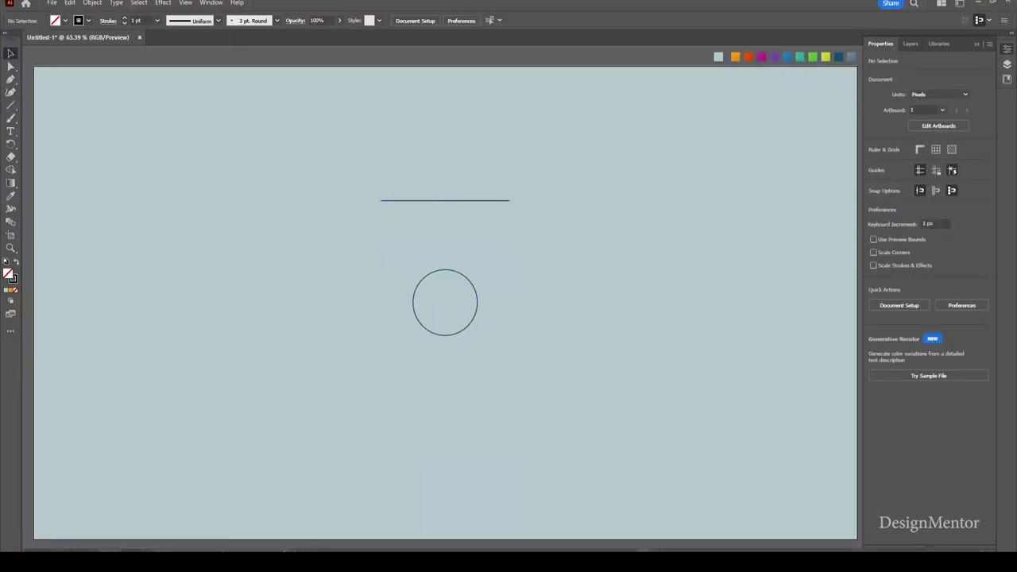
pyautogui.click(464, 328)
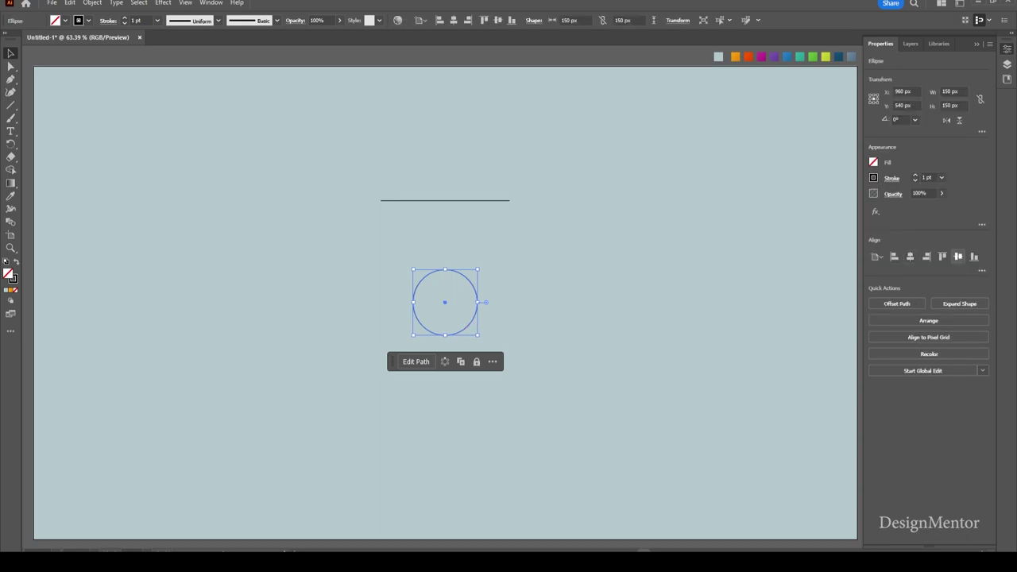
pyautogui.hotkey('ctrl', 'shift', 'a')
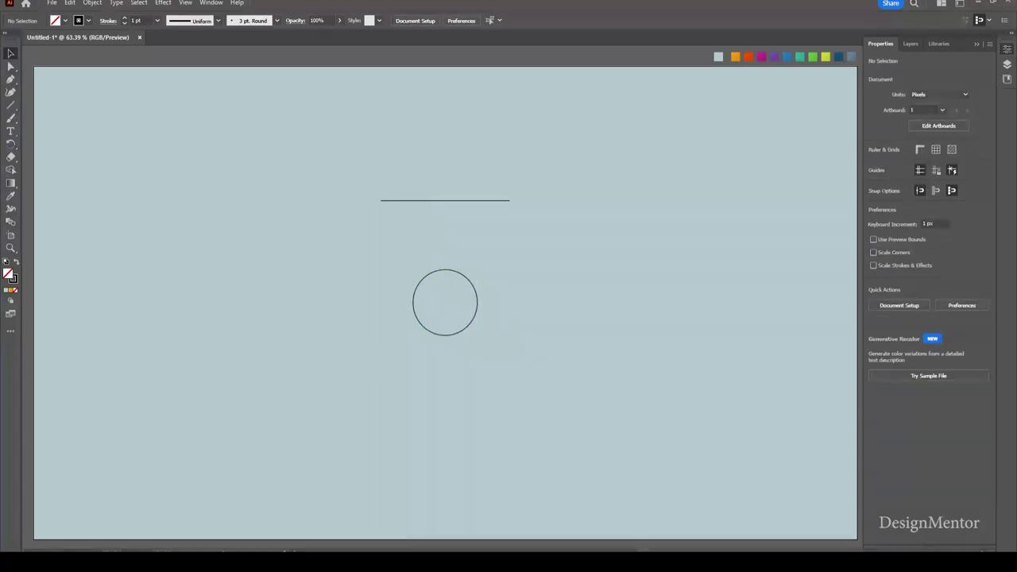
pyautogui.click(457, 200)
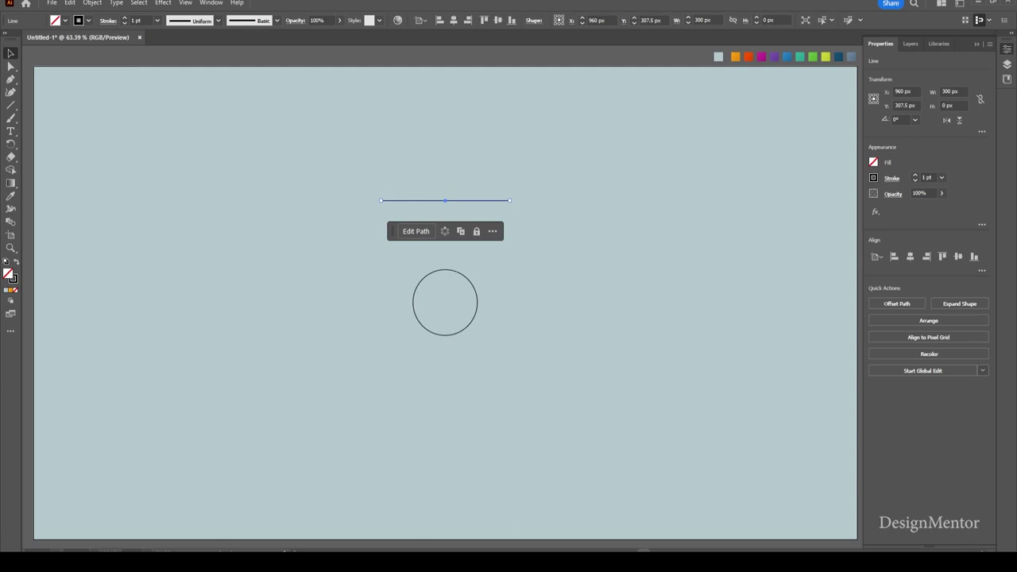
pyautogui.hotkey('shift', 'Up')
pyautogui.hotkey('shift', 'Up')
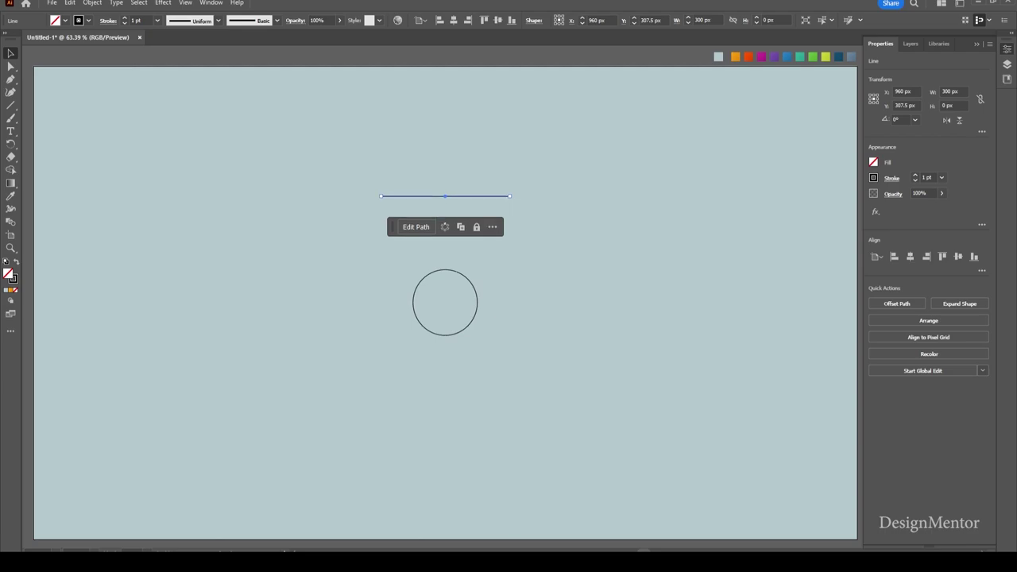
pyautogui.hotkey('ctrl', 'shift', 'a')
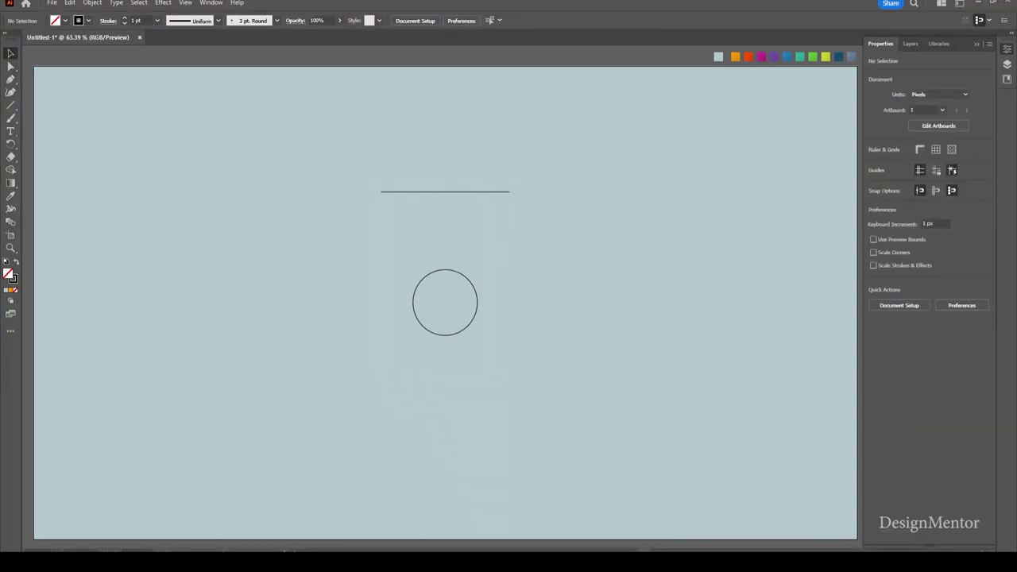
# Draw a straight Pen path about 428 px long from the line's left end, touching the circle's left edge and ending below it.
pyautogui.press('p')
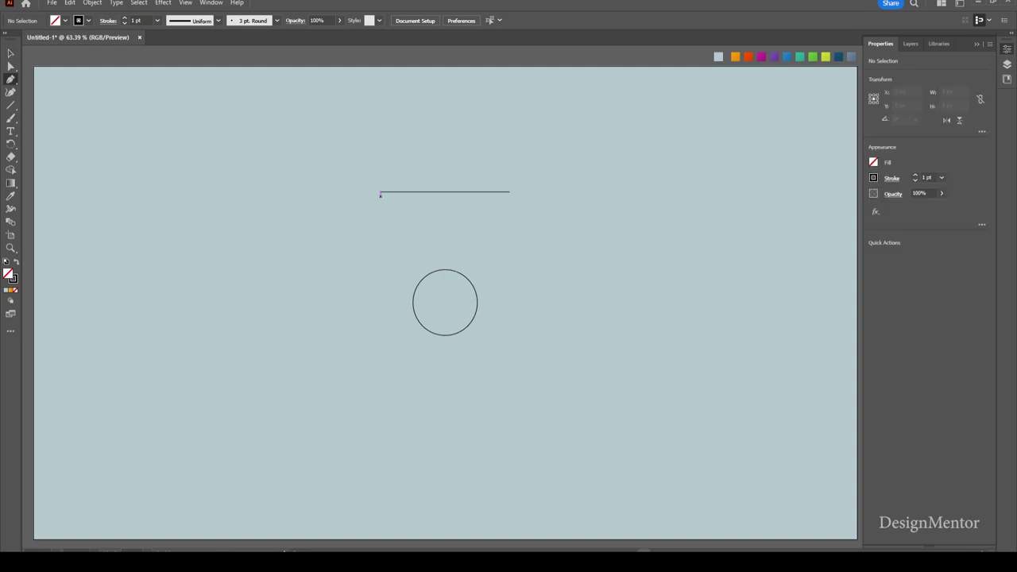
pyautogui.click(381, 191)
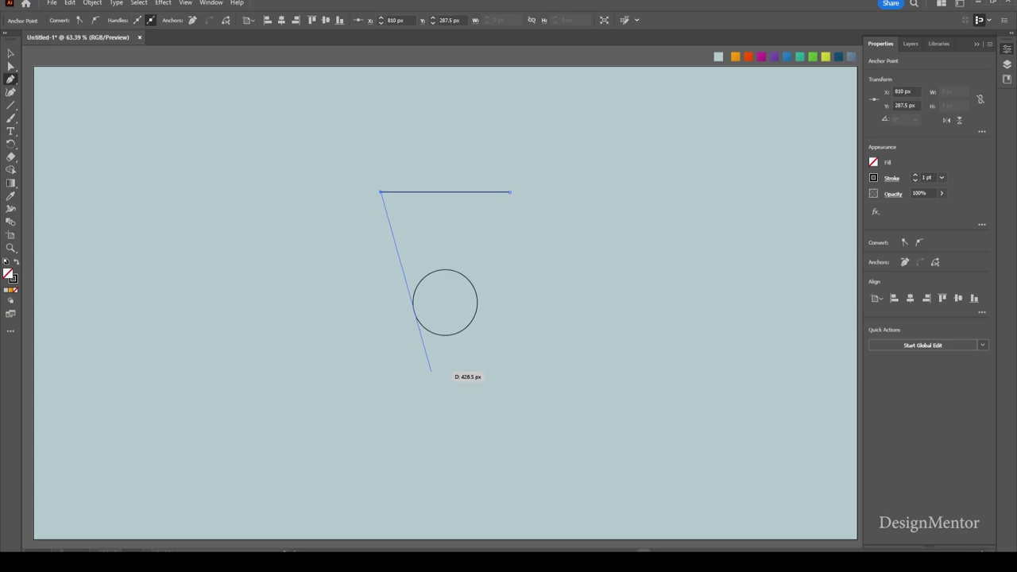
pyautogui.click(431, 372)
pyautogui.press('v')
pyautogui.hotkey('ctrl', 'shift', 'a')
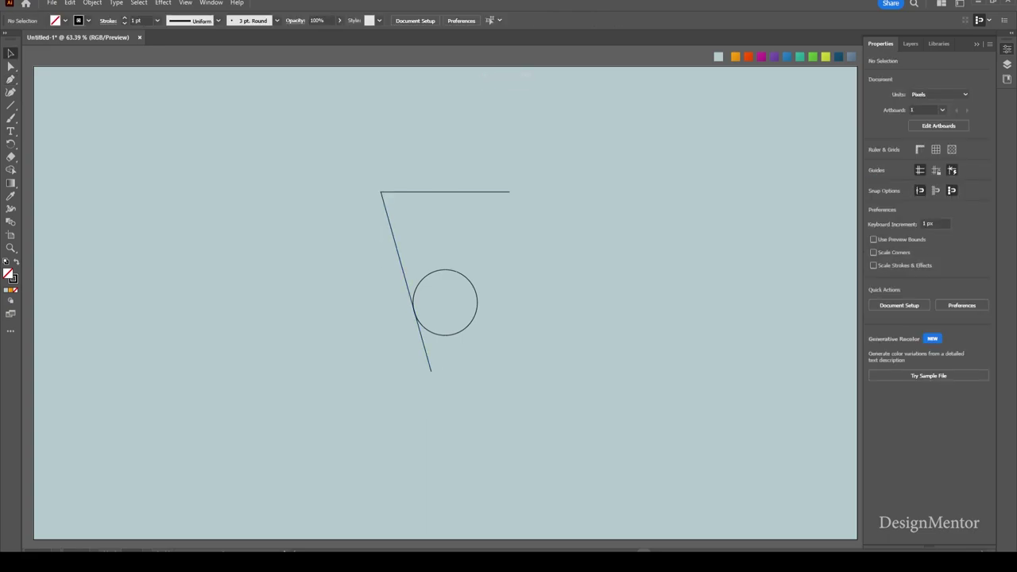
# Draw a mirrored straight Pen path about 430 px long from the line's right end, touching the circle's right edge and ending below it.
pyautogui.press('p')
pyautogui.click(510, 191)
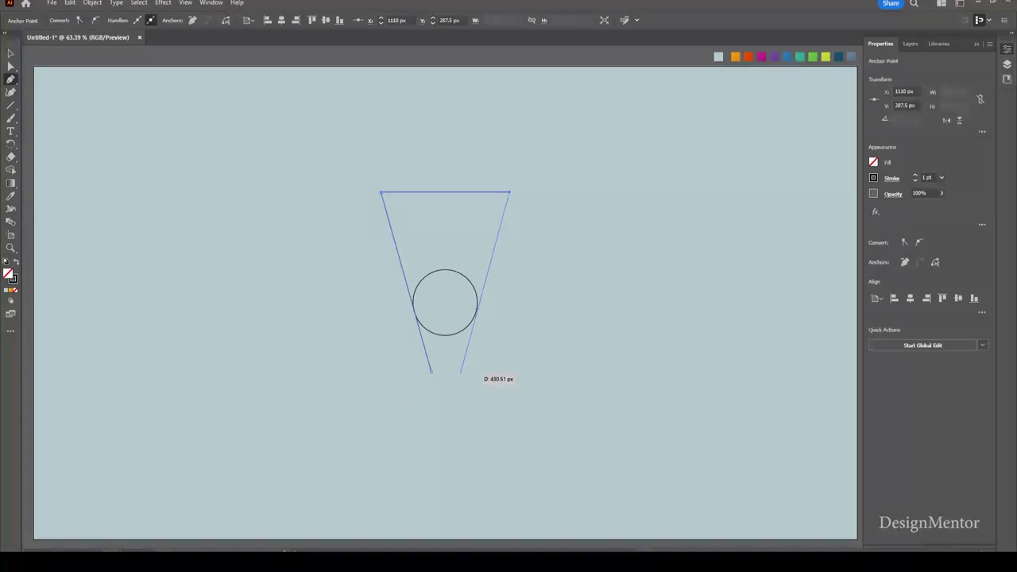
pyautogui.click(459, 373)
pyautogui.press('v')
pyautogui.hotkey('ctrl', 'shift', 'a')
# Expand the circle and the three lines into outlined shapes and keep them all selected.
pyautogui.moveTo(345, 157); pyautogui.dragTo(529, 358)
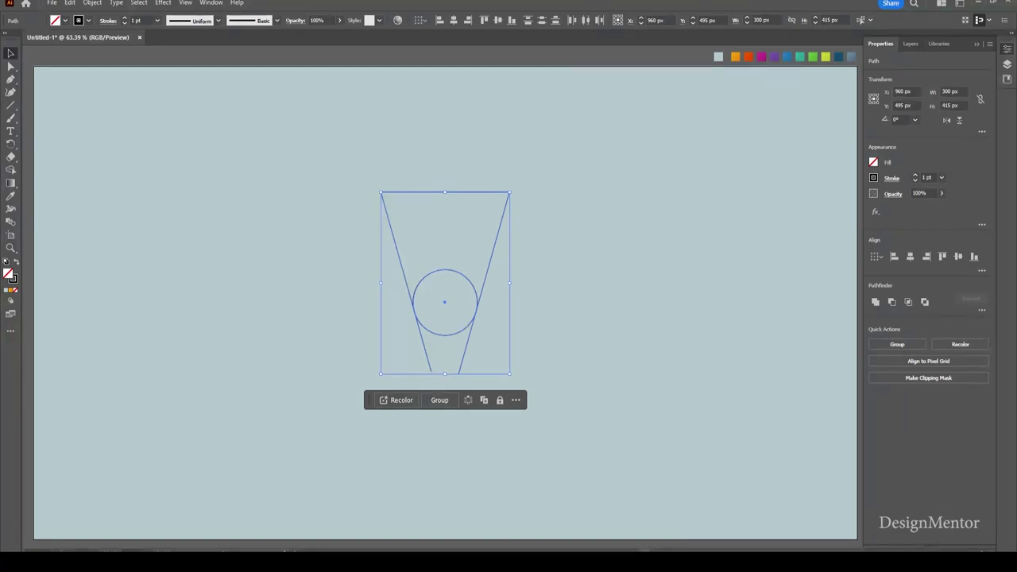
pyautogui.click(92, 3)
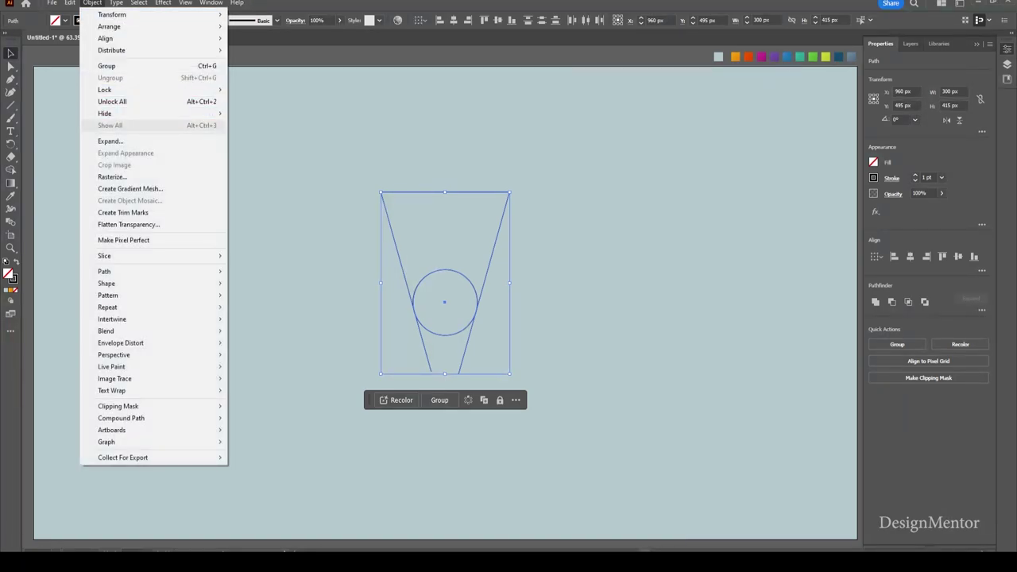
pyautogui.click(112, 142)
pyautogui.click(483, 342)
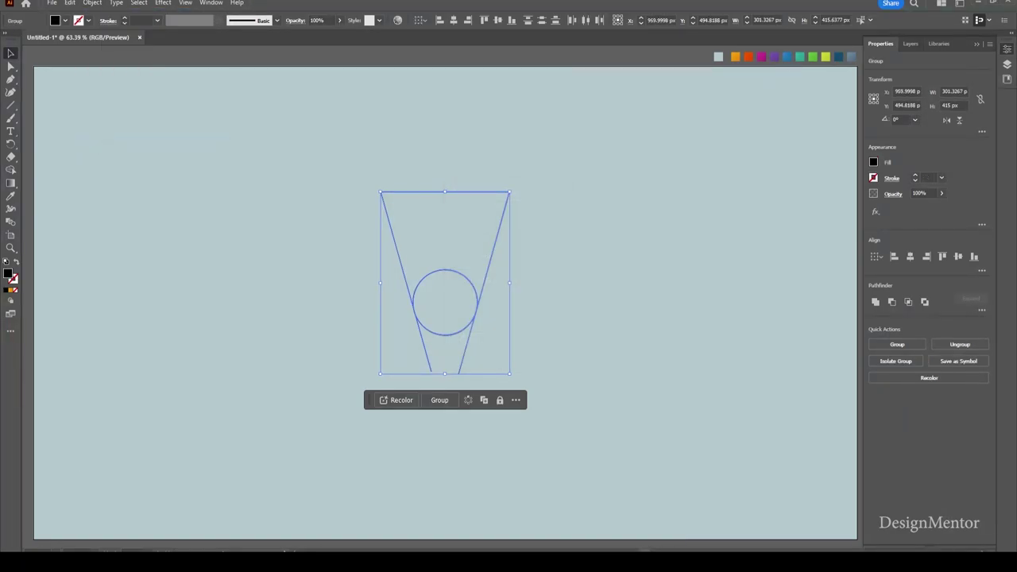
pyautogui.click(92, 3)
pyautogui.click(111, 142)
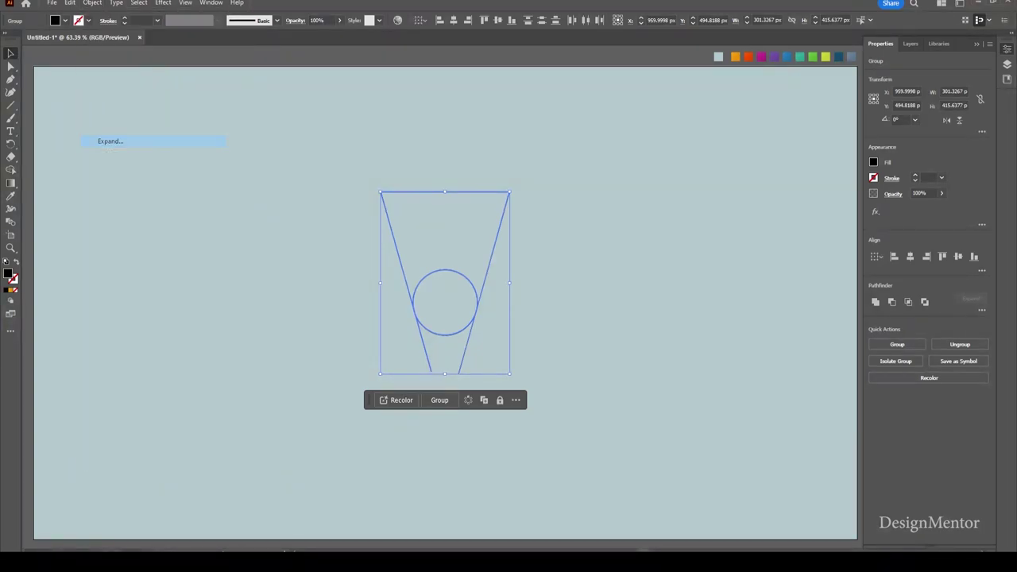
pyautogui.hotkey('ctrl', 'shift', 'a')
pyautogui.hotkey('ctrl', 'a')
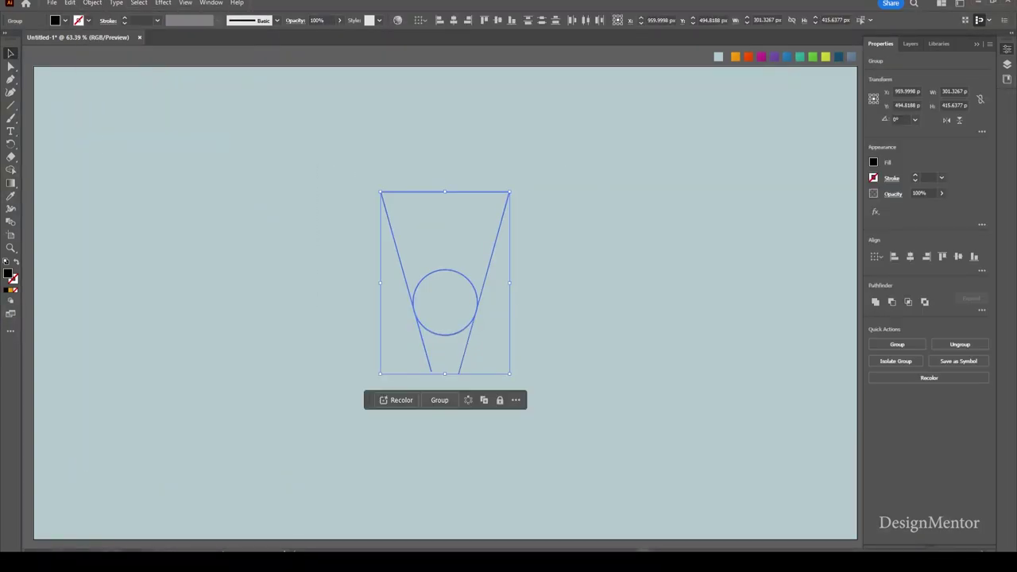
# Merge the area between the lines and the circle into one solid tapered shape with the Shape Builder tool.
pyautogui.hotkey('shift', 'm')
pyautogui.moveTo(458, 234); pyautogui.dragTo(454, 277)
pyautogui.press('v')
pyautogui.click(556, 246)
# Ungroup the artwork and move the solid black tapered shape to the right, clear of the construction outlines.
pyautogui.click(460, 234)
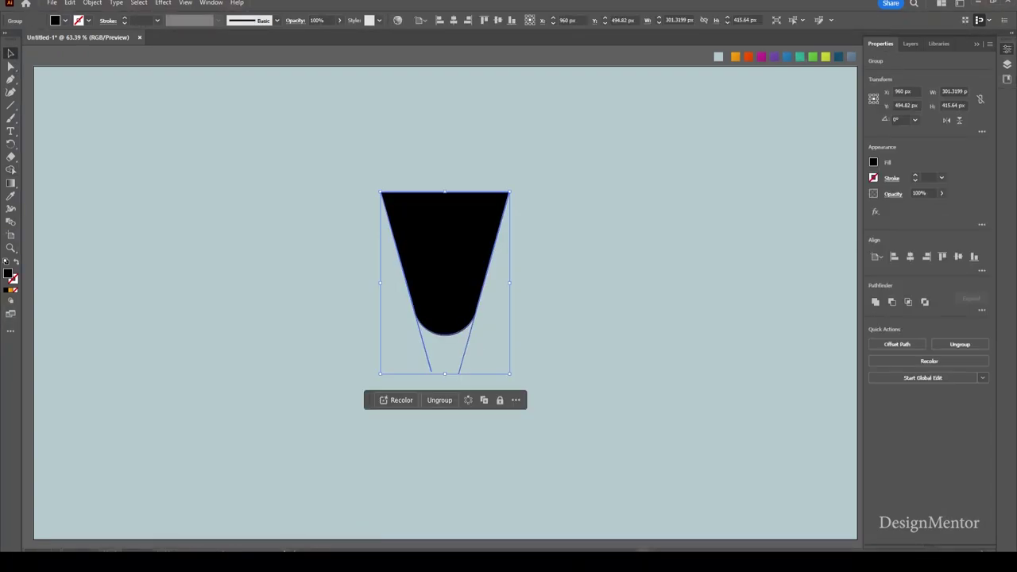
pyautogui.rightClick(460, 233)
pyautogui.click(492, 390)
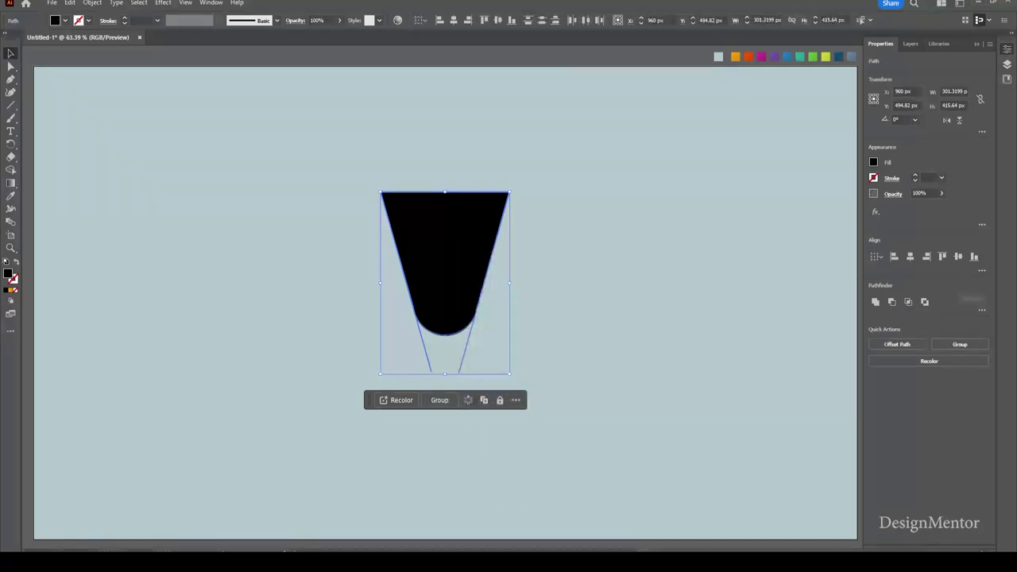
pyautogui.click(461, 248)
pyautogui.moveTo(461, 248); pyautogui.dragTo(632, 245)
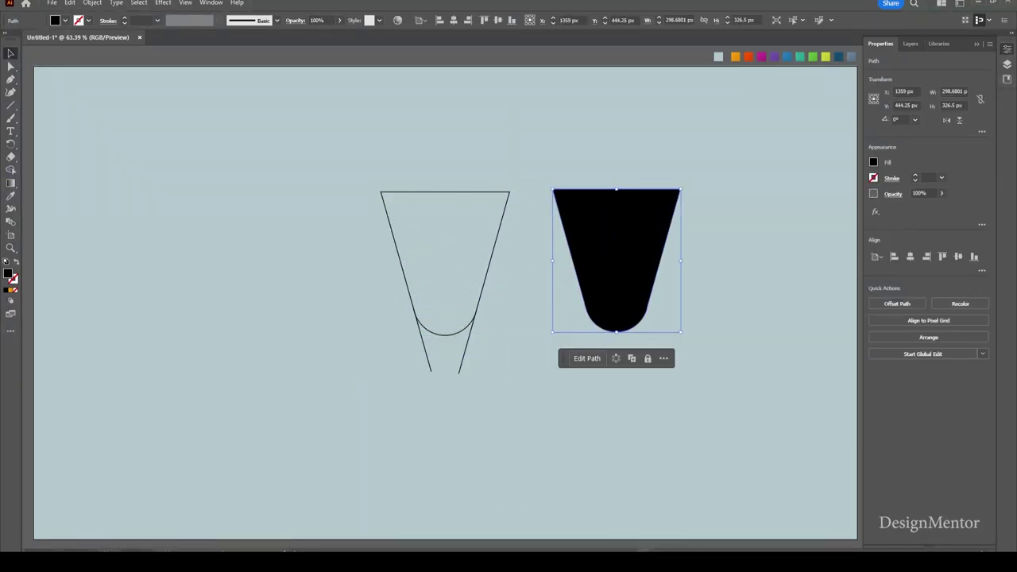
# Delete the leftover construction outlines beside the black shape.
pyautogui.moveTo(356, 162); pyautogui.dragTo(398, 236)
pyautogui.moveTo(495, 389); pyautogui.dragTo(496, 390)
pyautogui.press('Delete')
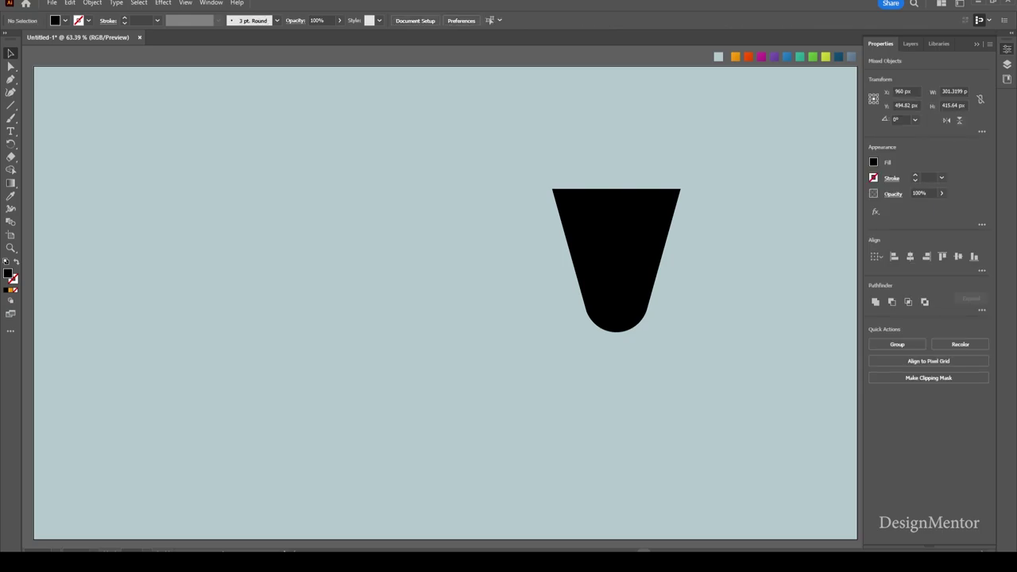
# Change the fill of the tapered shape to white.
pyautogui.click(616, 259)
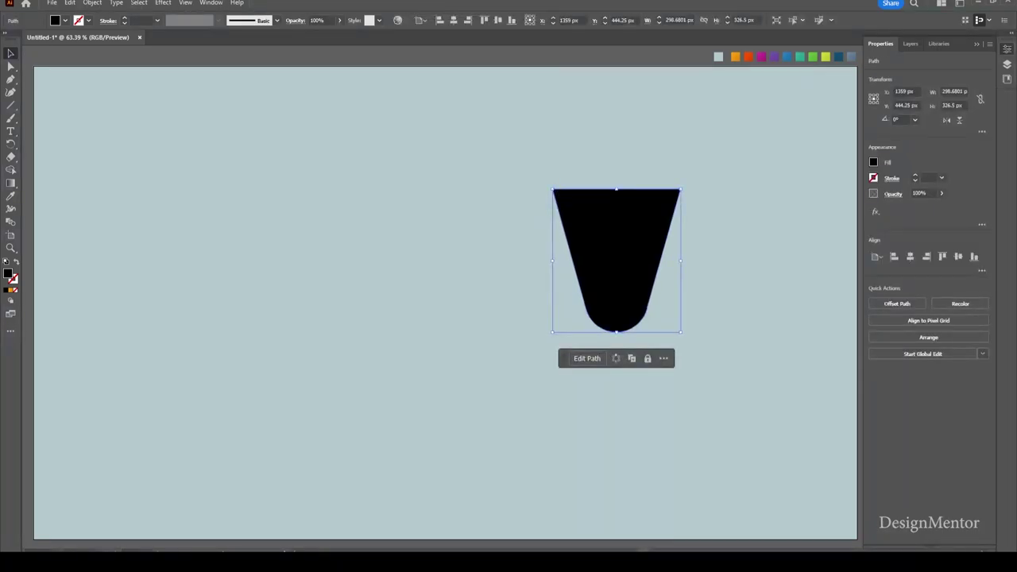
pyautogui.click(66, 21)
pyautogui.click(22, 39)
pyautogui.click(33, 184)
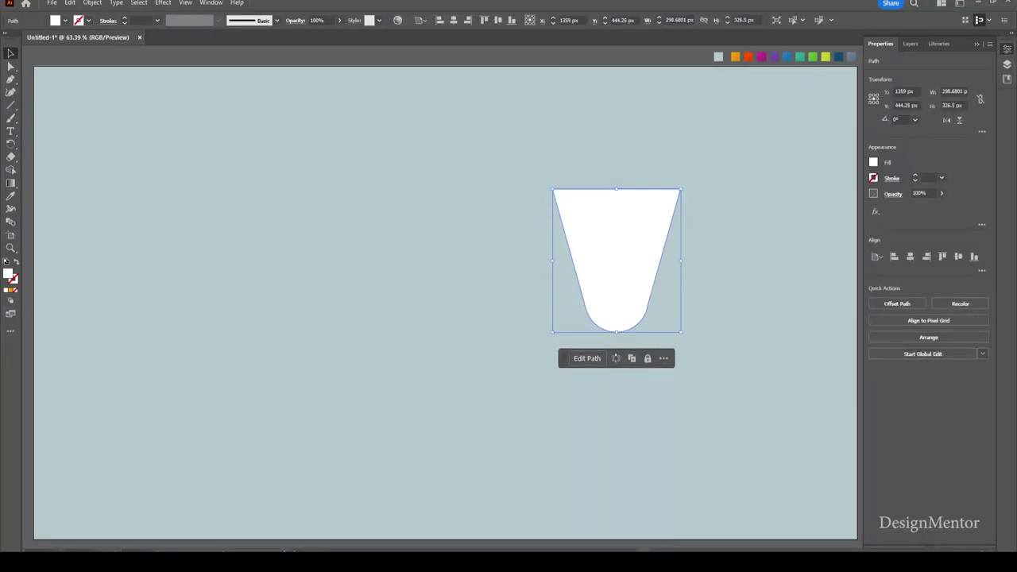
# Centre the white shape on the artboard, move it straight up to Y 180 px and deselect it.
pyautogui.click(911, 256)
pyautogui.click(959, 256)
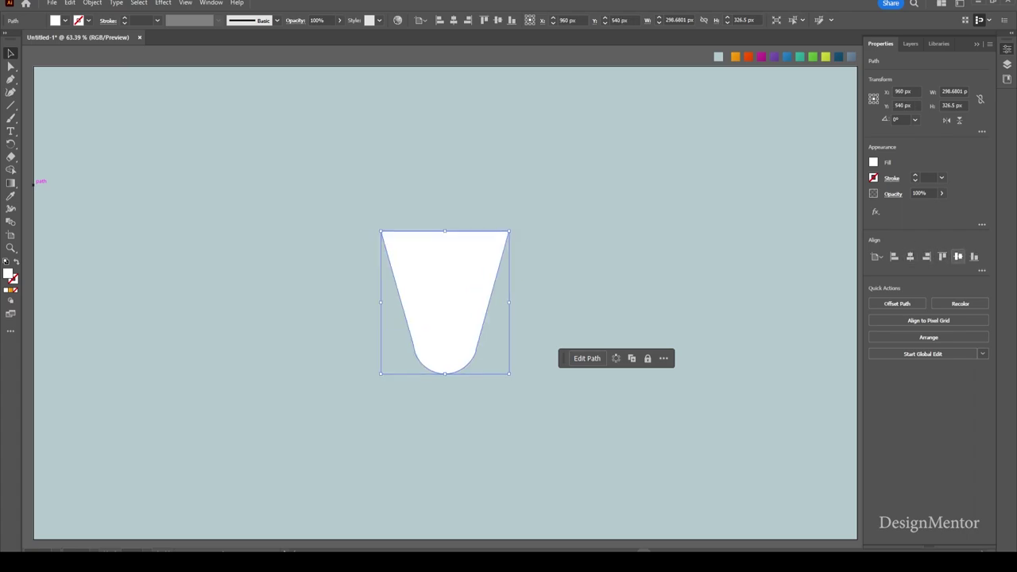
pyautogui.hotkey('shift', 'Up')
pyautogui.hotkey('shift', 'Up')
pyautogui.hotkey('shift', 'Up')
pyautogui.hotkey('shift', 'Up')
pyautogui.hotkey('shift', 'Up')
pyautogui.hotkey('shift', 'Up')
pyautogui.hotkey('shift', 'Up')
pyautogui.hotkey('shift', 'Up')
pyautogui.hotkey('shift', 'Up')
pyautogui.hotkey('shift', 'Up')
pyautogui.hotkey('shift', 'Up')
pyautogui.hotkey('shift', 'Up')
pyautogui.hotkey('shift', 'Up')
pyautogui.hotkey('shift', 'Up')
pyautogui.hotkey('shift', 'Up')
pyautogui.hotkey('shift', 'Up')
pyautogui.hotkey('shift', 'Up')
pyautogui.hotkey('shift', 'Up')
pyautogui.hotkey('shift', 'Up')
pyautogui.hotkey('shift', 'Up')
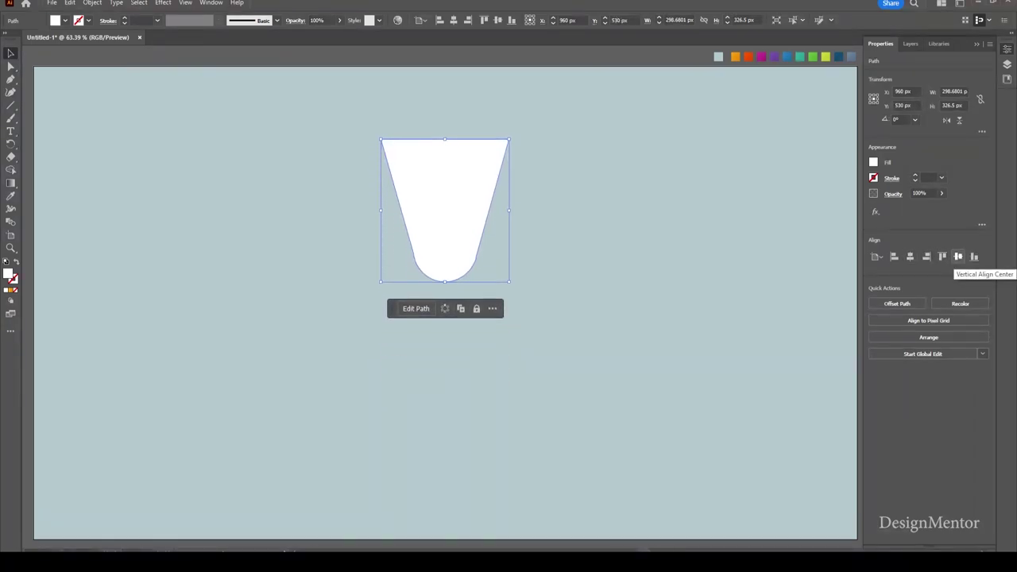
pyautogui.hotkey('shift', 'Up')
pyautogui.hotkey('shift', 'Up')
pyautogui.hotkey('shift', 'Up')
pyautogui.hotkey('shift', 'Up')
pyautogui.hotkey('shift', 'Up')
pyautogui.hotkey('shift', 'Up')
pyautogui.hotkey('shift', 'Up')
pyautogui.hotkey('shift', 'Up')
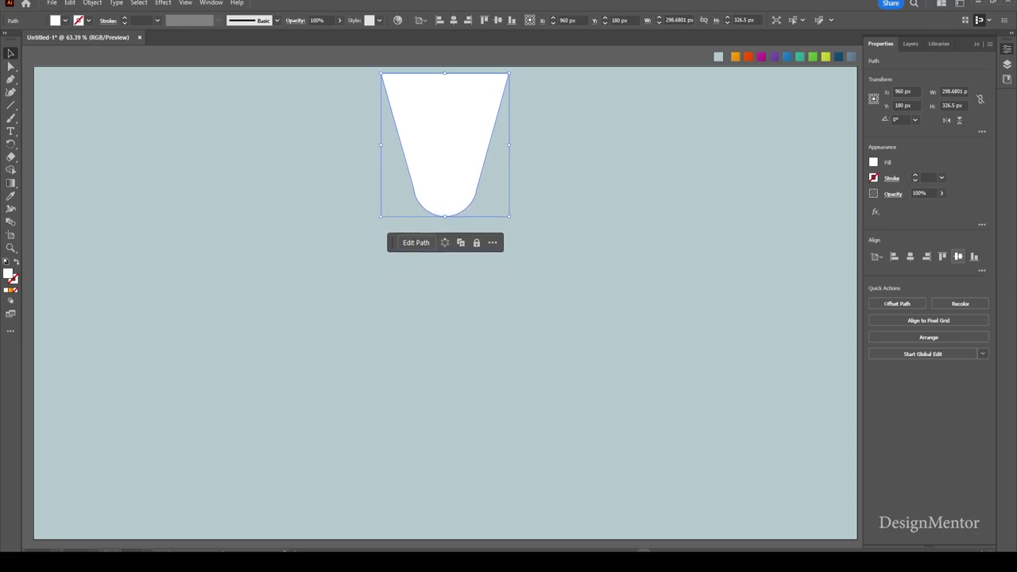
pyautogui.hotkey('ctrl', 'shift', 'a')
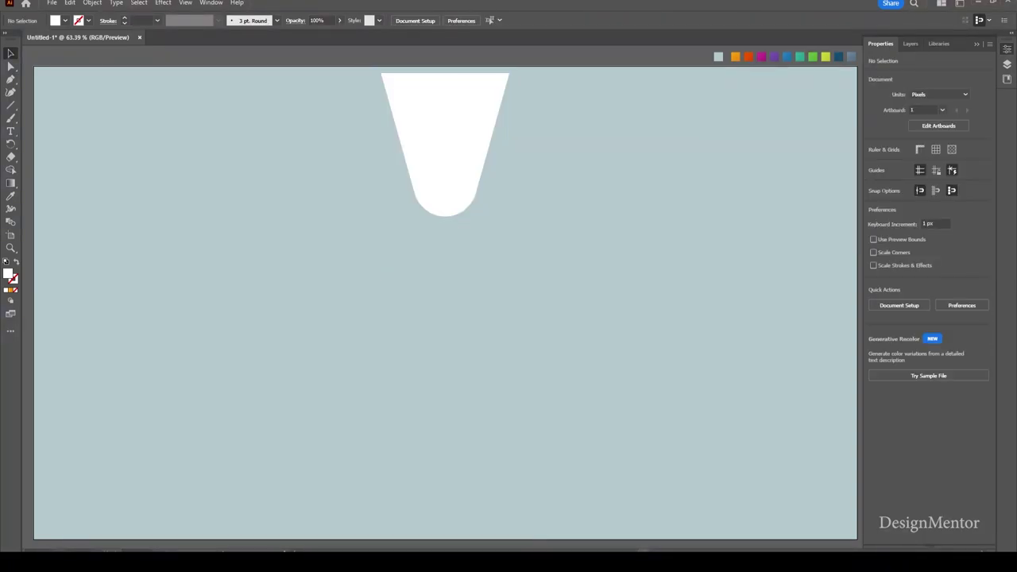
# Set the drawing defaults to no fill and a black stroke.
pyautogui.click(65, 20)
pyautogui.click(8, 39)
pyautogui.press('Escape')
pyautogui.click(88, 20)
pyautogui.click(30, 39)
pyautogui.press('Escape')
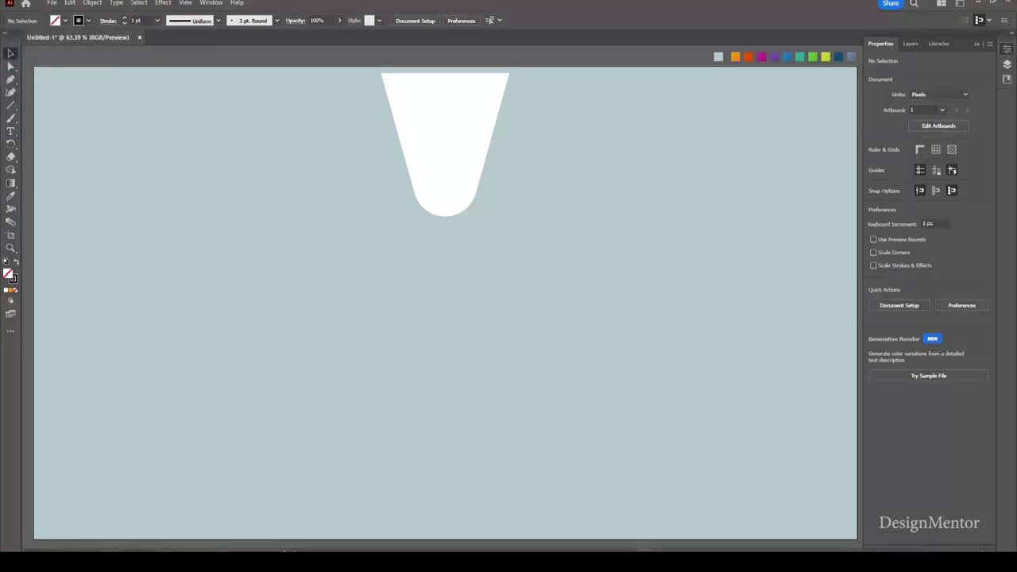
# Draw a horizontal line about 142 px long below the white shape and centre it on the artboard both ways.
pyautogui.press('\\')
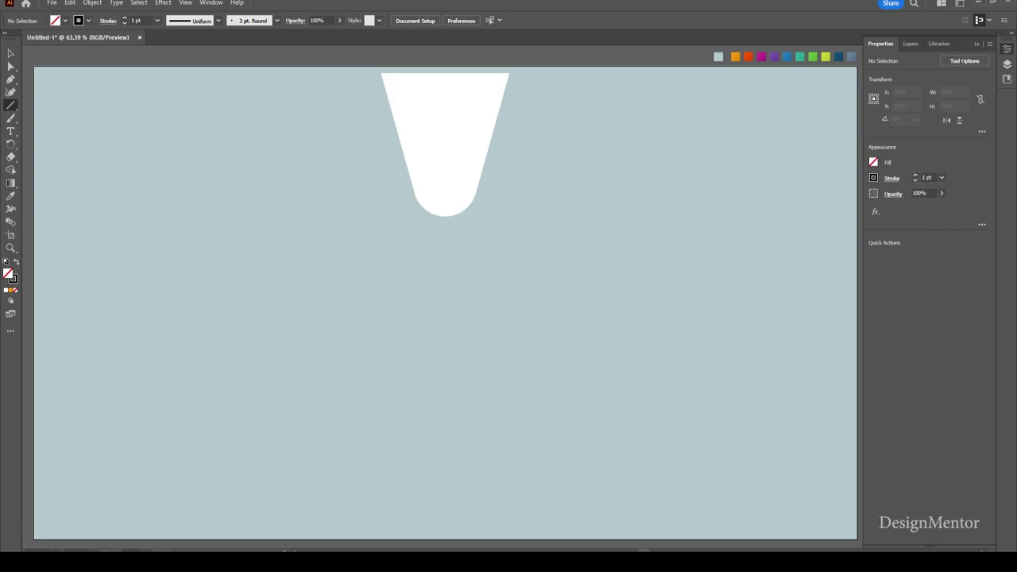
pyautogui.moveTo(417, 329); pyautogui.dragTo(479, 328)
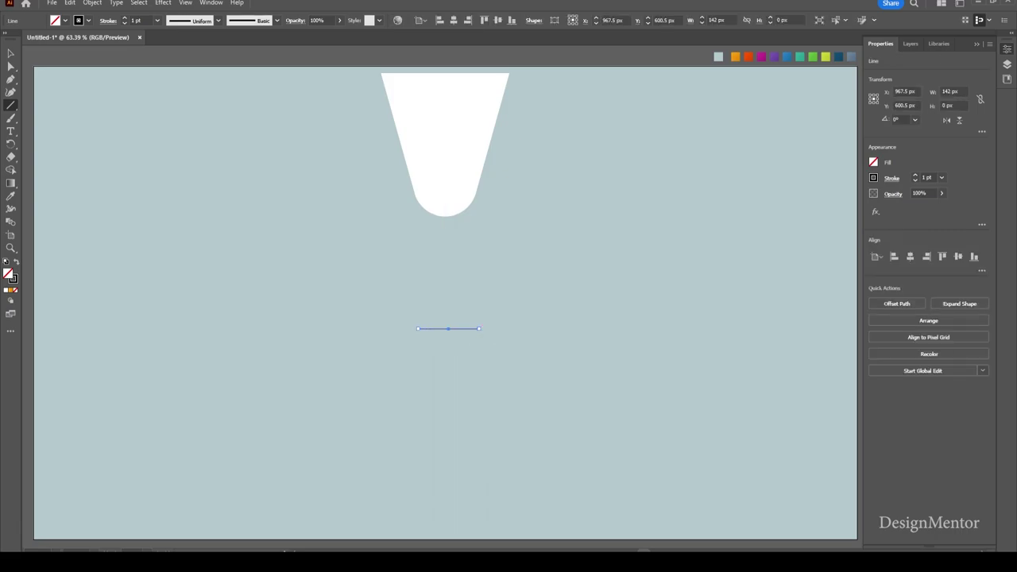
pyautogui.press('v')
pyautogui.click(910, 257)
pyautogui.click(959, 257)
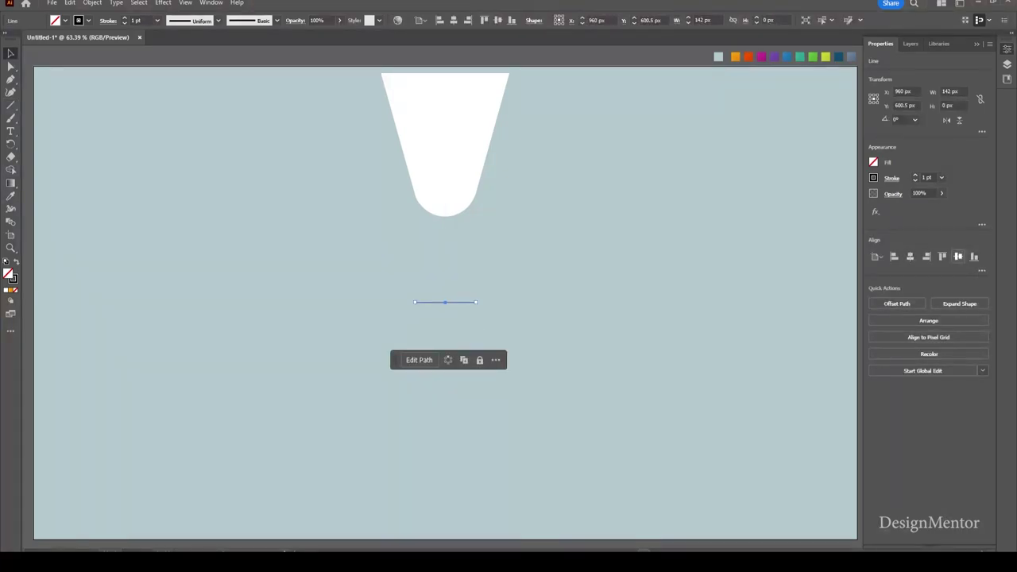
# Copy the centred horizontal line and paste a duplicate of it.
pyautogui.click(531, 292)
pyautogui.click(457, 302)
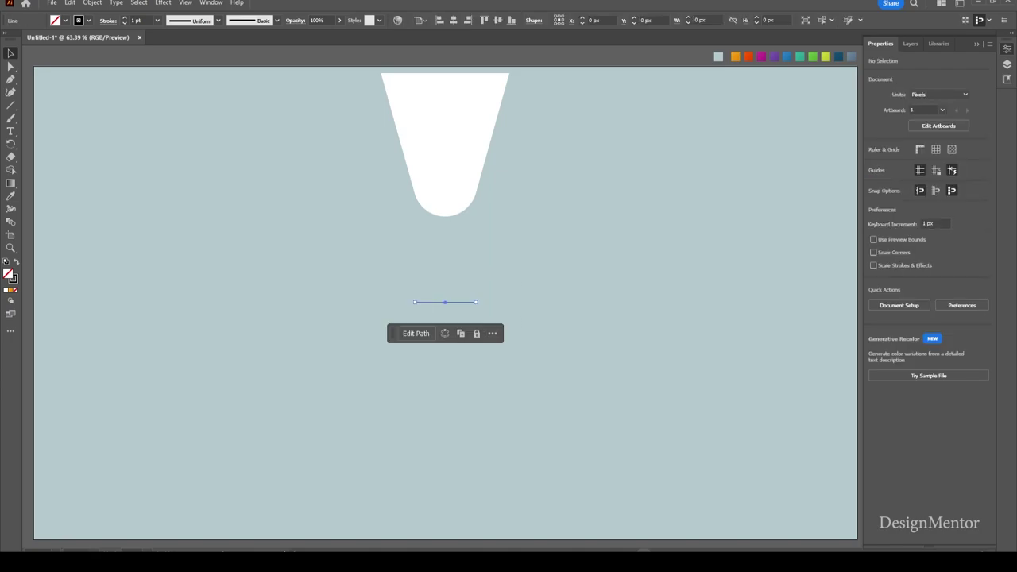
pyautogui.click(531, 292)
pyautogui.hotkey('ctrl', 'v')
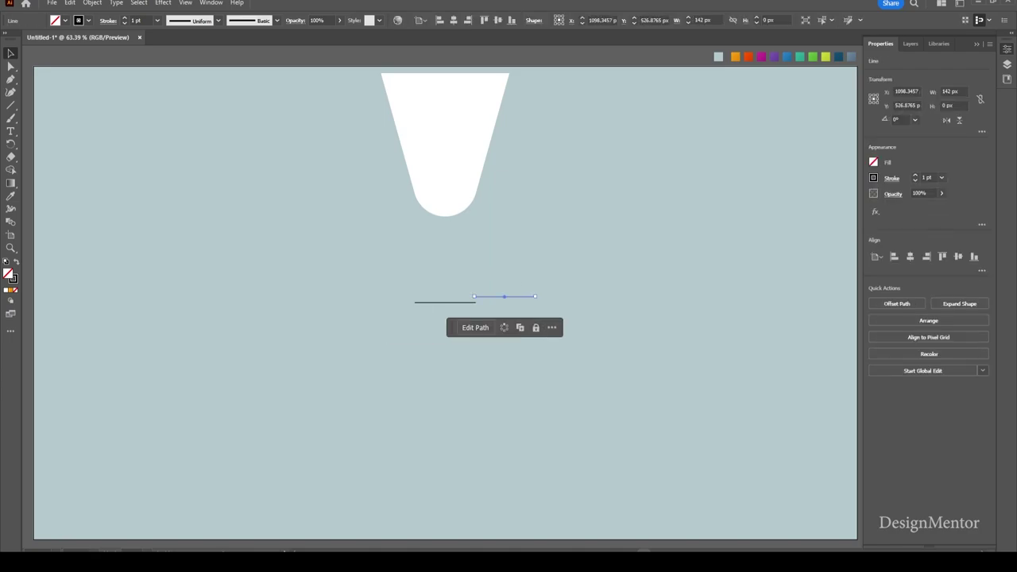
# Rotate the duplicate line -90° and centre it on the artboard to form a cross with the horizontal line.
pyautogui.press('r')
pyautogui.moveTo(576, 252); pyautogui.dragTo(548, 367)
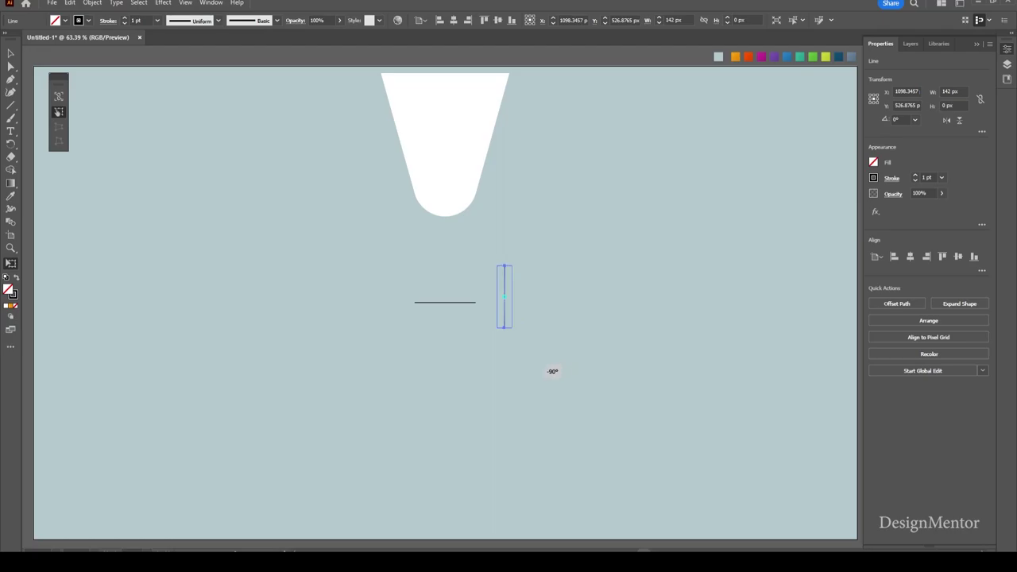
pyautogui.click(910, 256)
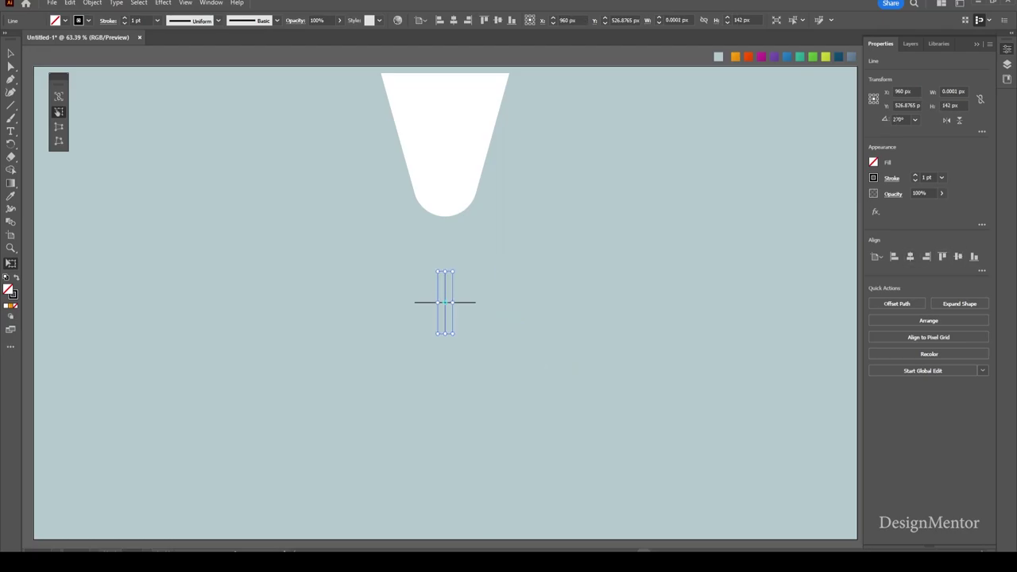
pyautogui.press('v')
pyautogui.hotkey('ctrl', 'shift', 'a')
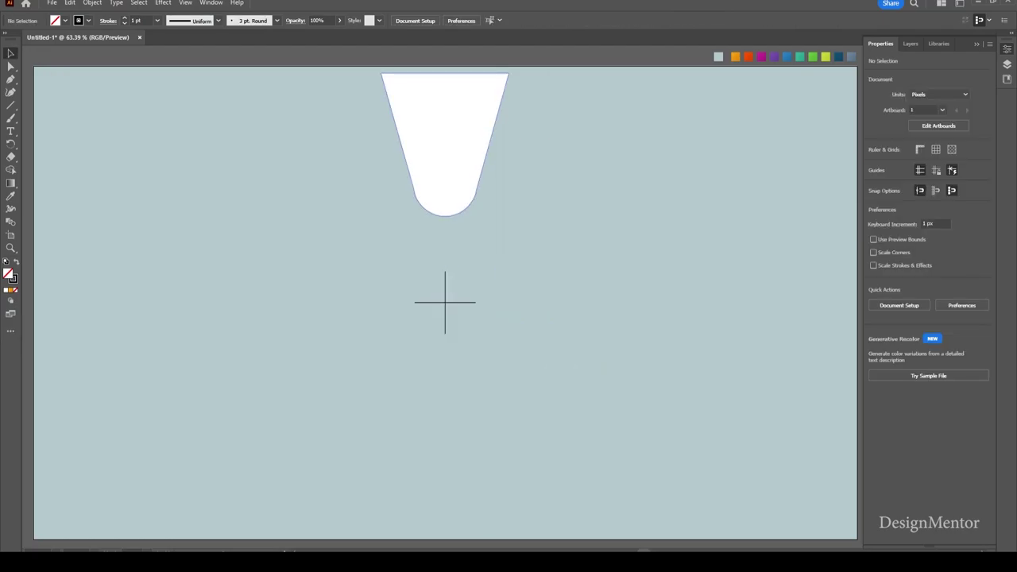
# Make a copy of the white tapered shape rotated 36° around the intersection of the cross lines.
pyautogui.click(445, 151)
pyautogui.press('r')
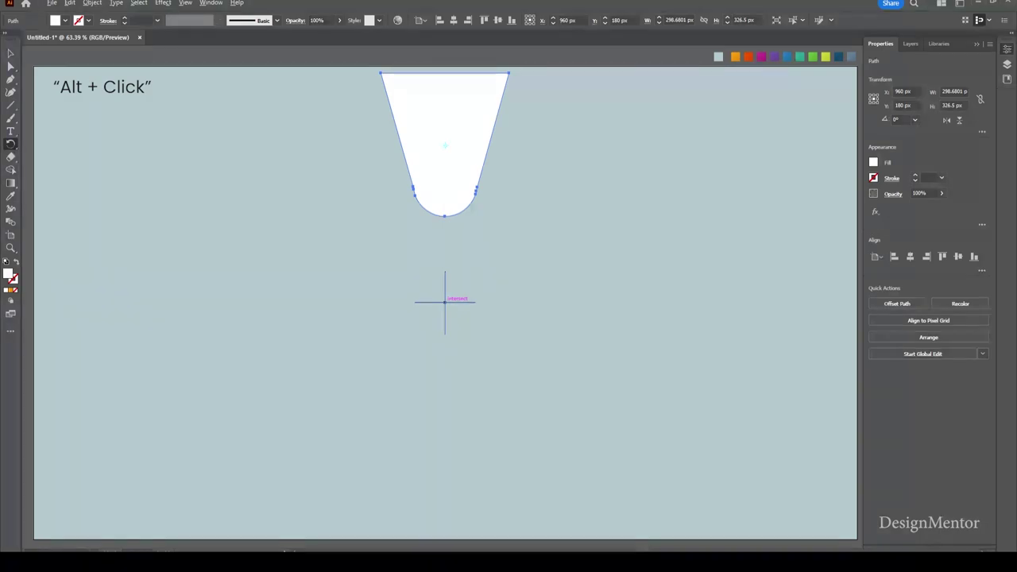
pyautogui.keyDown('alt'); pyautogui.click(445, 302); pyautogui.keyUp('alt')
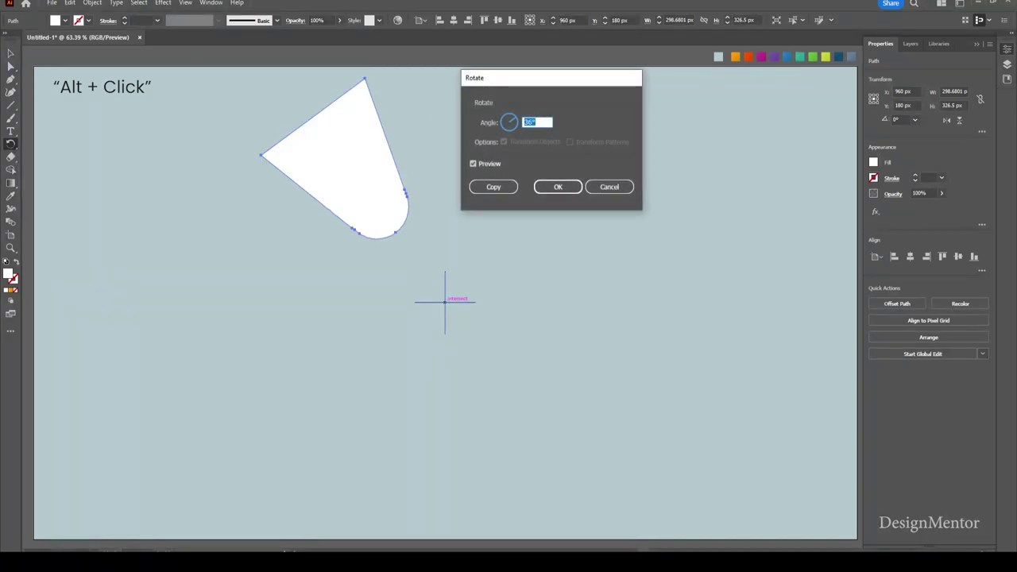
pyautogui.click(537, 123)
pyautogui.hotkey('alt', 'Return')
# Repeat the rotated copy eight more times to complete a ring of ten white shapes.
pyautogui.hotkey('ctrl', 'd')
pyautogui.hotkey('ctrl', 'd')
pyautogui.hotkey('ctrl', 'd')
pyautogui.hotkey('ctrl', 'd')
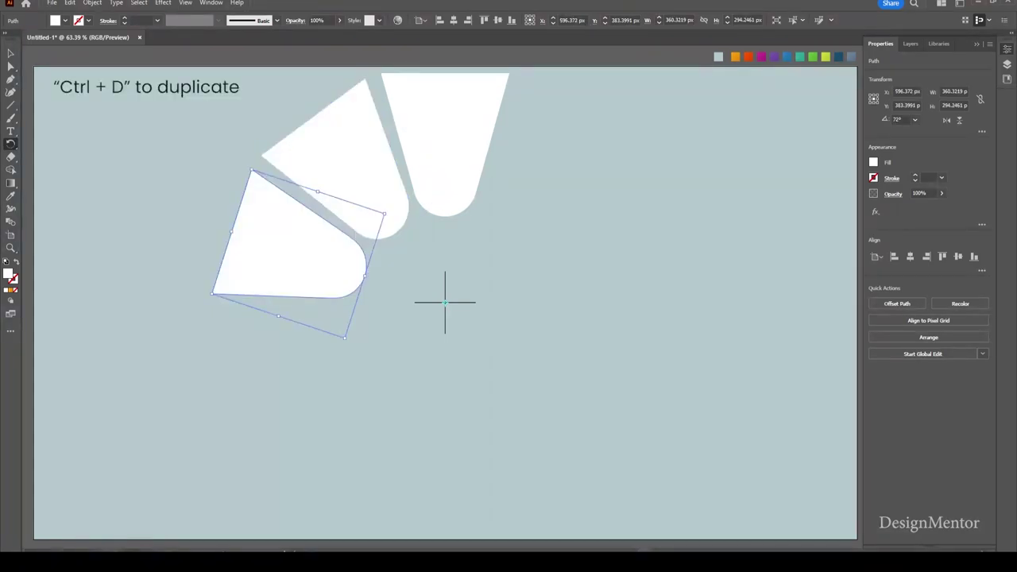
pyautogui.hotkey('ctrl', 'd')
pyautogui.hotkey('ctrl', 'd')
pyautogui.hotkey('ctrl', 'd')
pyautogui.hotkey('ctrl', 'd')
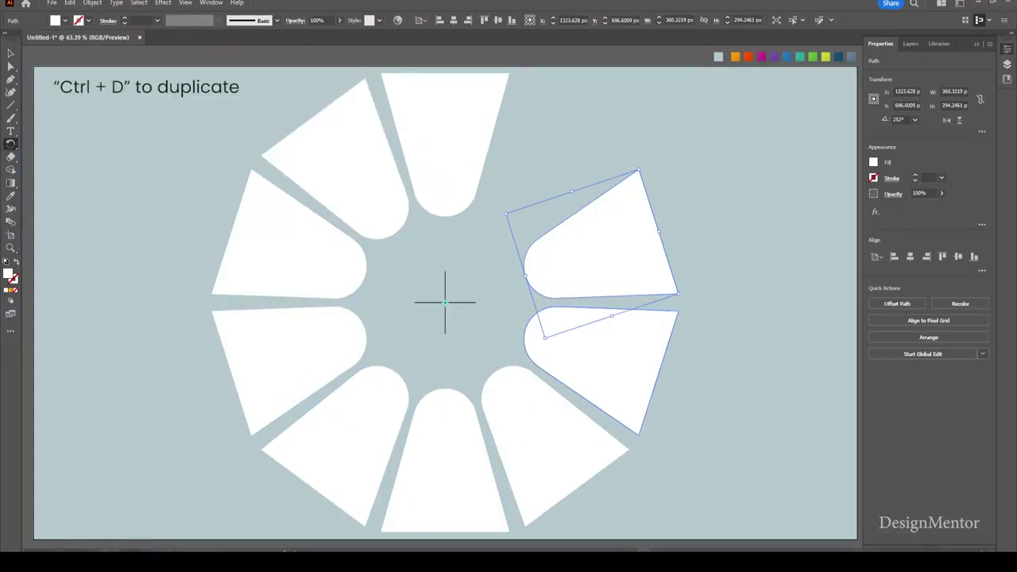
pyautogui.press('v')
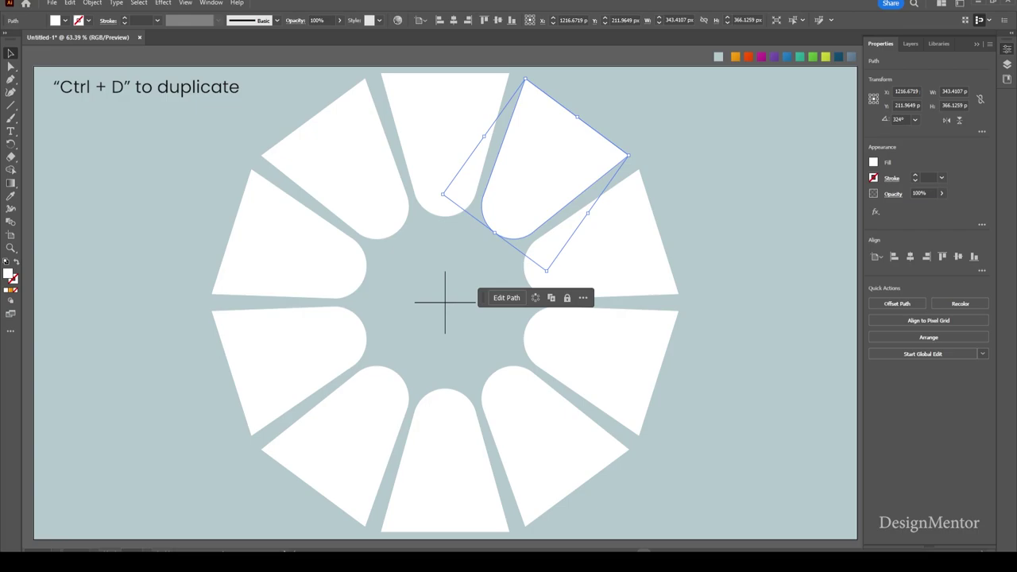
pyautogui.click(740, 350)
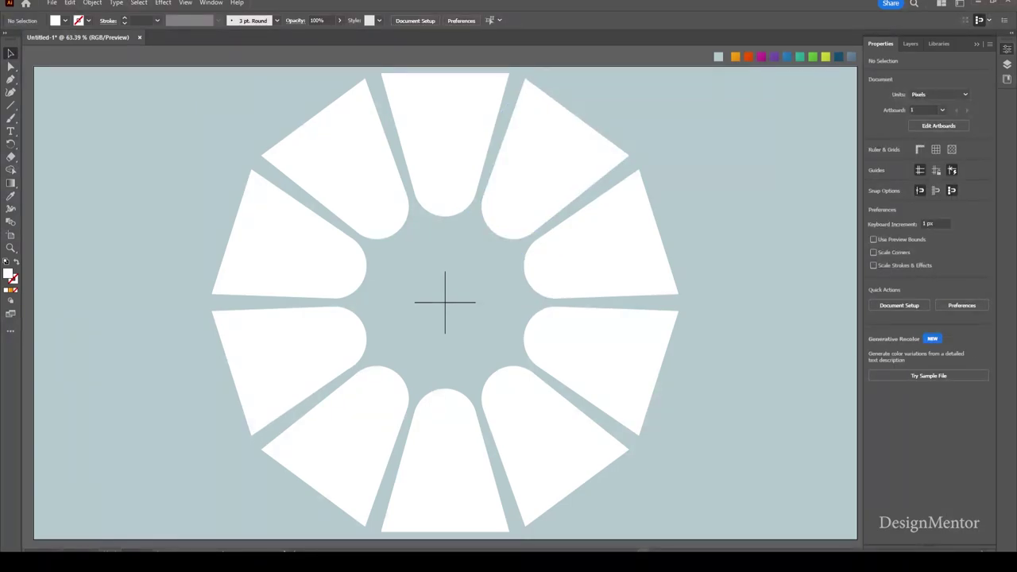
# Draw a circle about 574 px in diameter centred on the cross, using the Ellipse tool.
pyautogui.press('\\')
pyautogui.press('l')
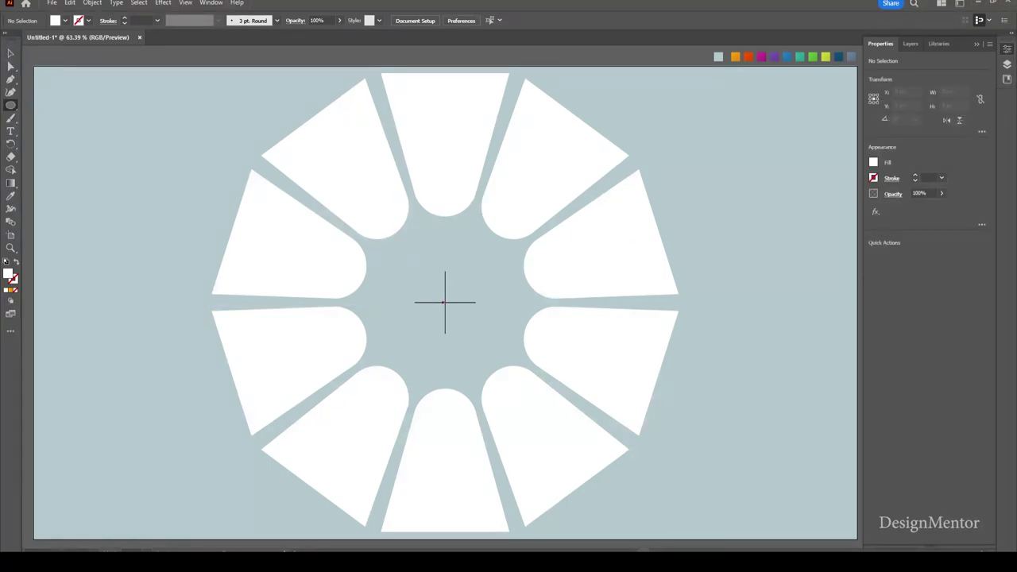
pyautogui.moveTo(445, 302); pyautogui.dragTo(569, 375)
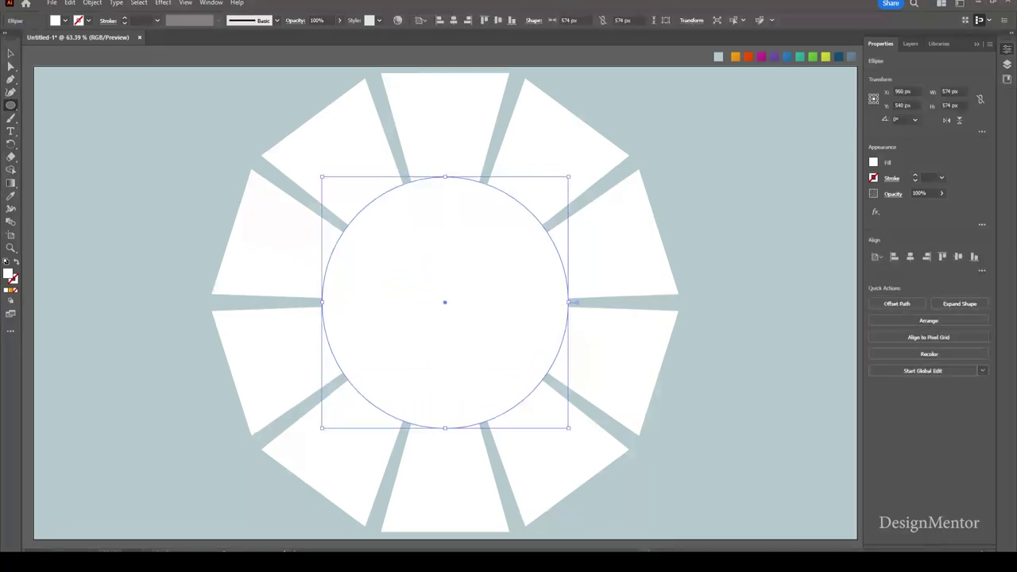
# Give the circle no fill and a black stroke.
pyautogui.click(65, 19)
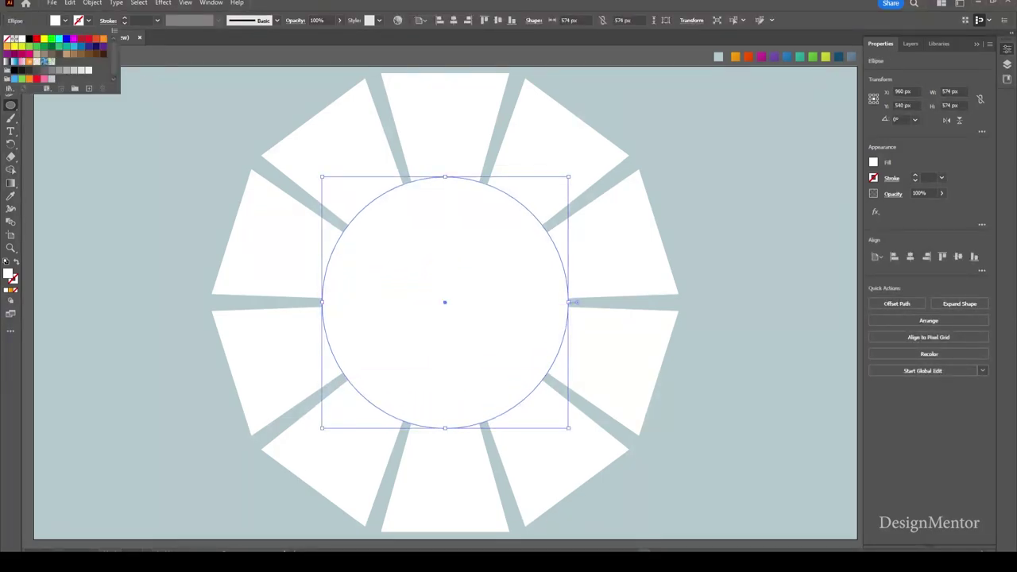
pyautogui.click(7, 39)
pyautogui.click(88, 20)
pyautogui.click(30, 39)
pyautogui.press('Escape')
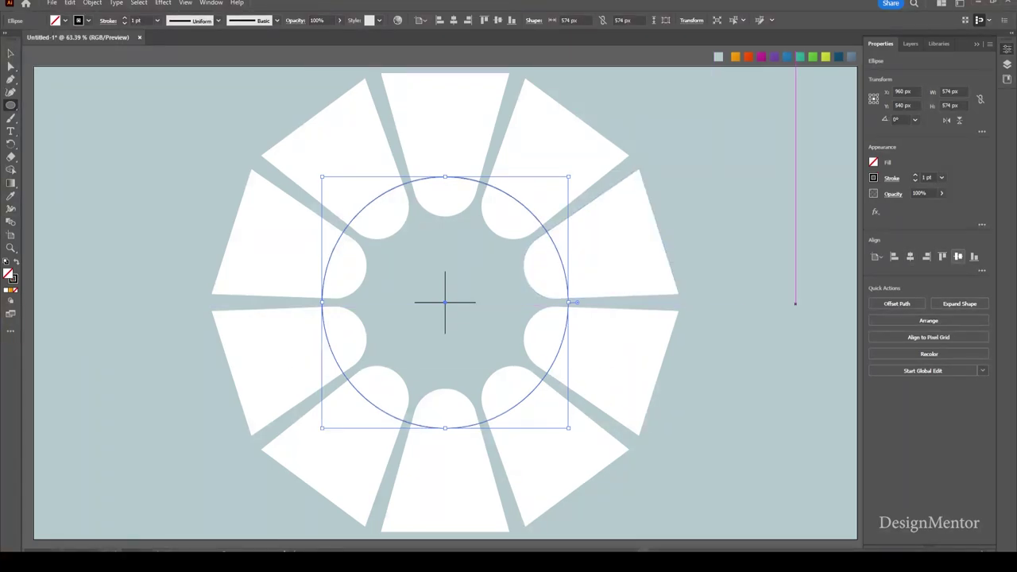
# Enlarge the circle proportionally from its centre to about 607 px in diameter.
pyautogui.press('v')
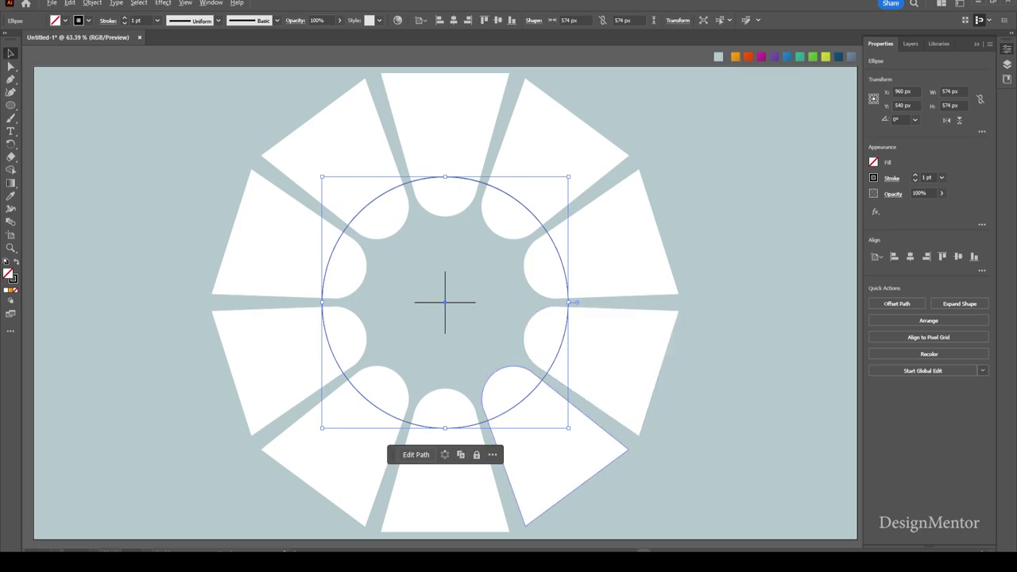
pyautogui.moveTo(569, 427)
pyautogui.mouseDown()
pyautogui.moveTo(595, 438)
pyautogui.moveTo(580, 435)
pyautogui.mouseUp()
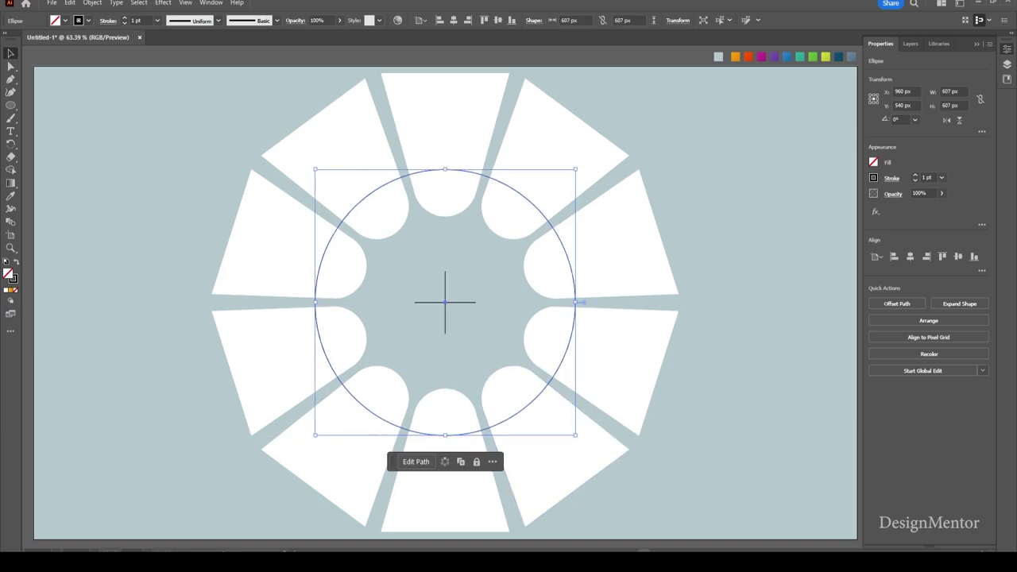
pyautogui.hotkey('ctrl', 'shift', 'a')
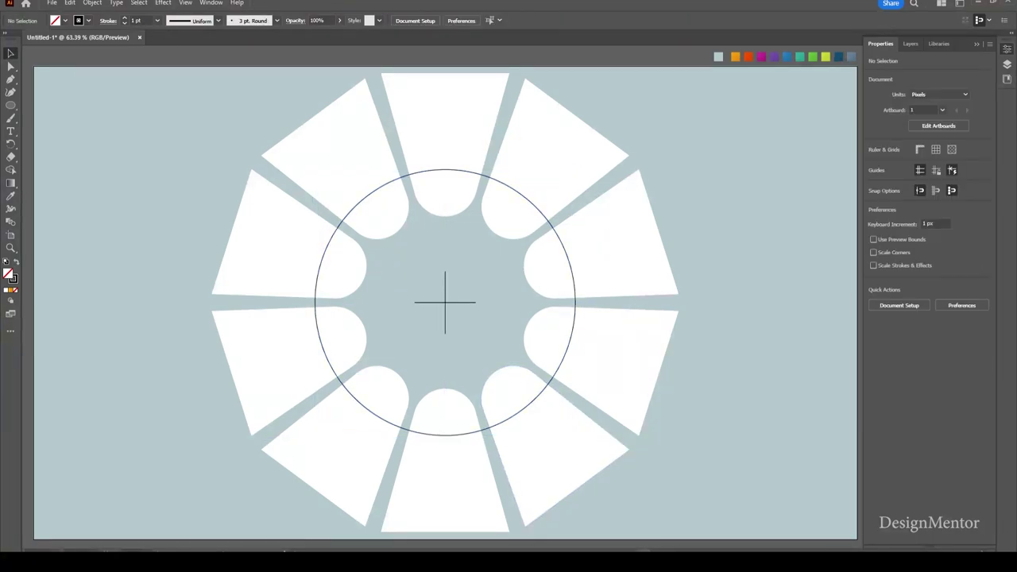
# Divide the ten white shapes, the circle and the cross lines with the Pathfinder Divide operation.
pyautogui.moveTo(215, 146); pyautogui.dragTo(701, 450)
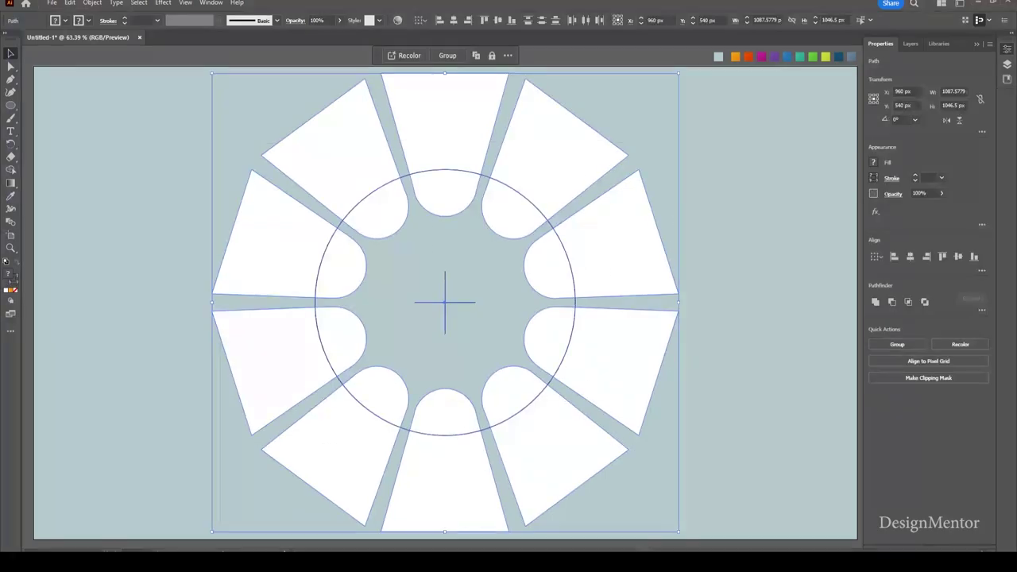
pyautogui.click(210, 2)
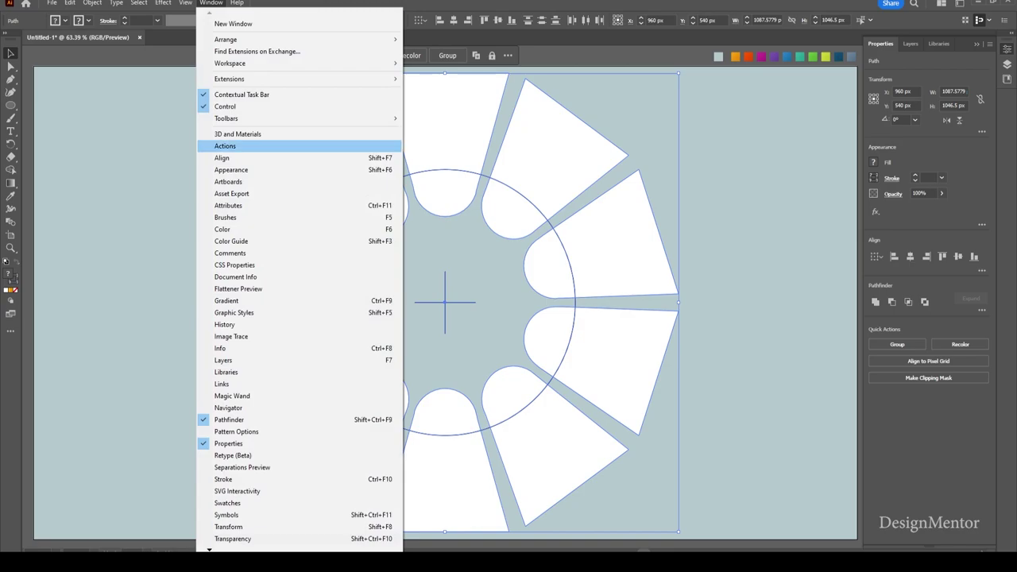
pyautogui.click(230, 170)
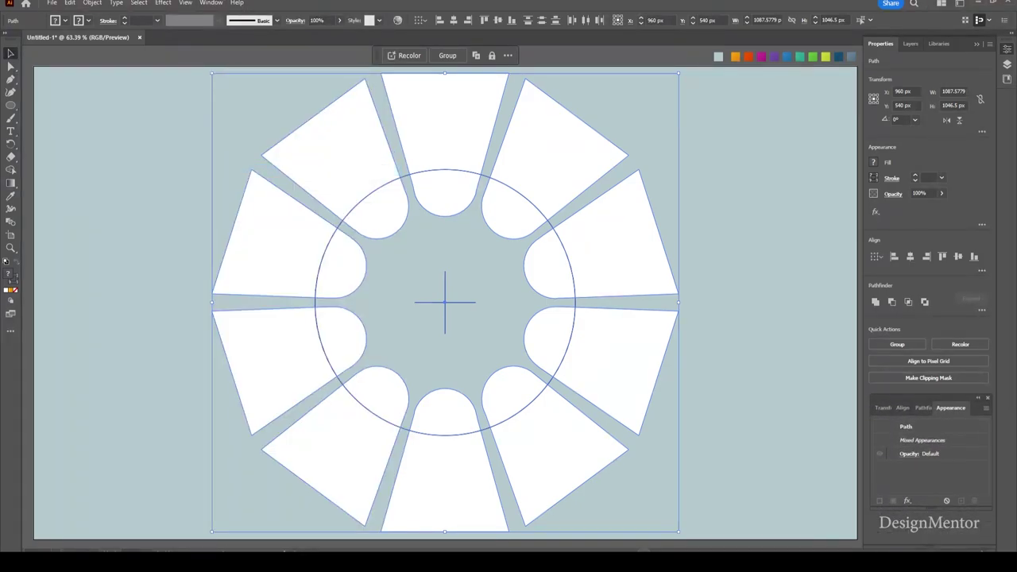
pyautogui.click(923, 406)
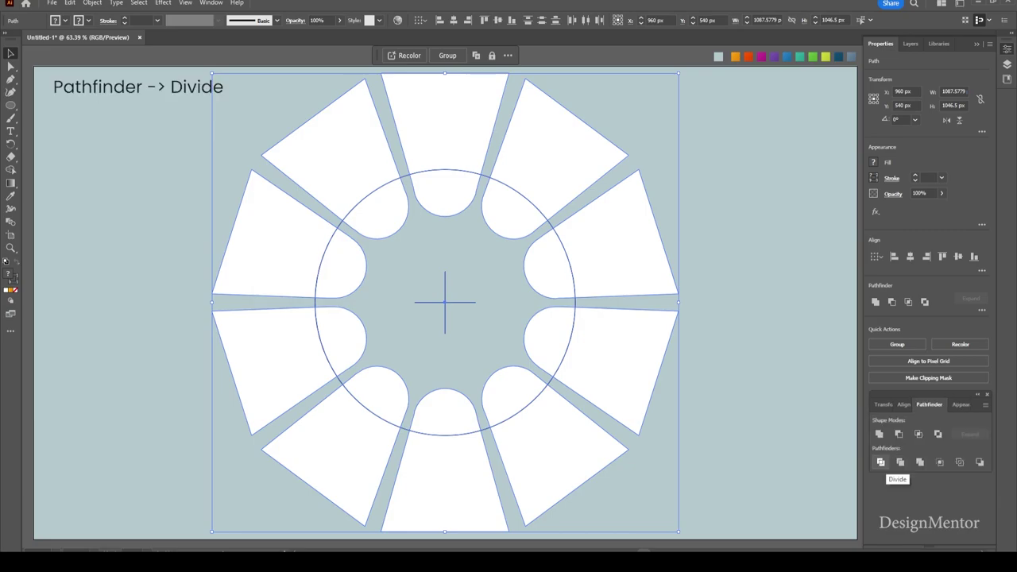
pyautogui.click(880, 462)
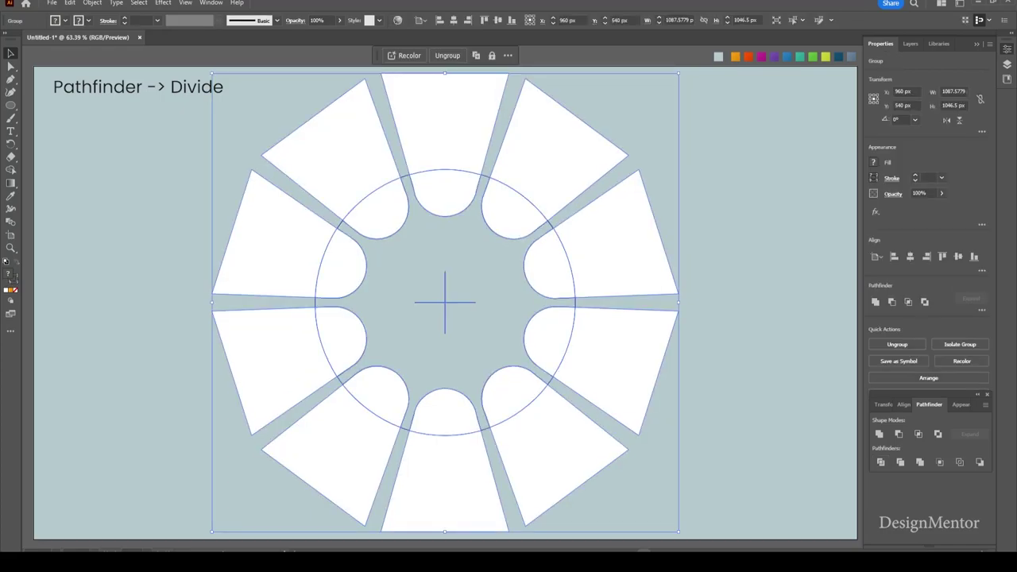
# Ungroup the divided artwork into separate pieces.
pyautogui.hotkey('ctrl', 'shift', 'a')
pyautogui.click(515, 191)
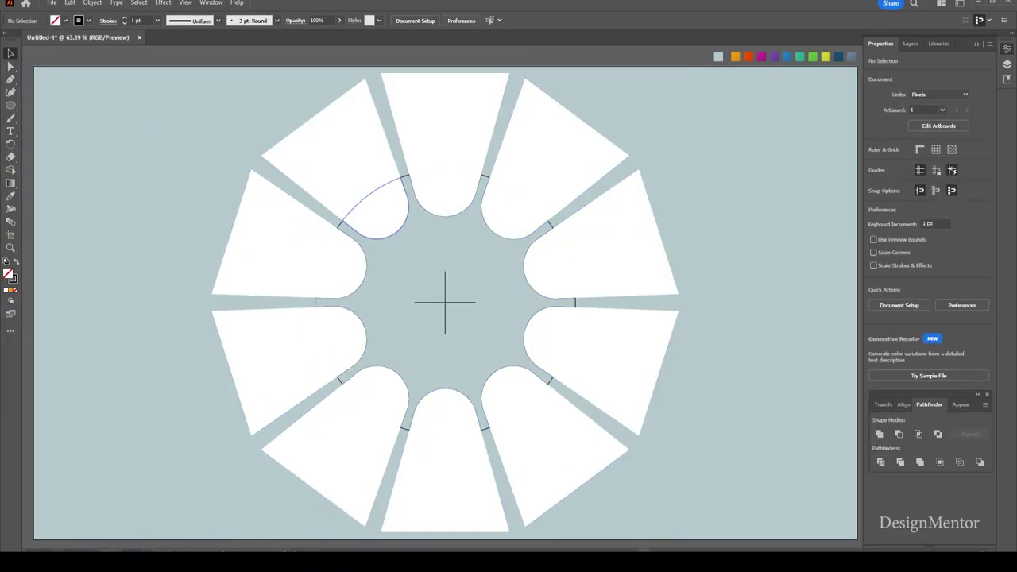
pyautogui.rightClick(377, 217)
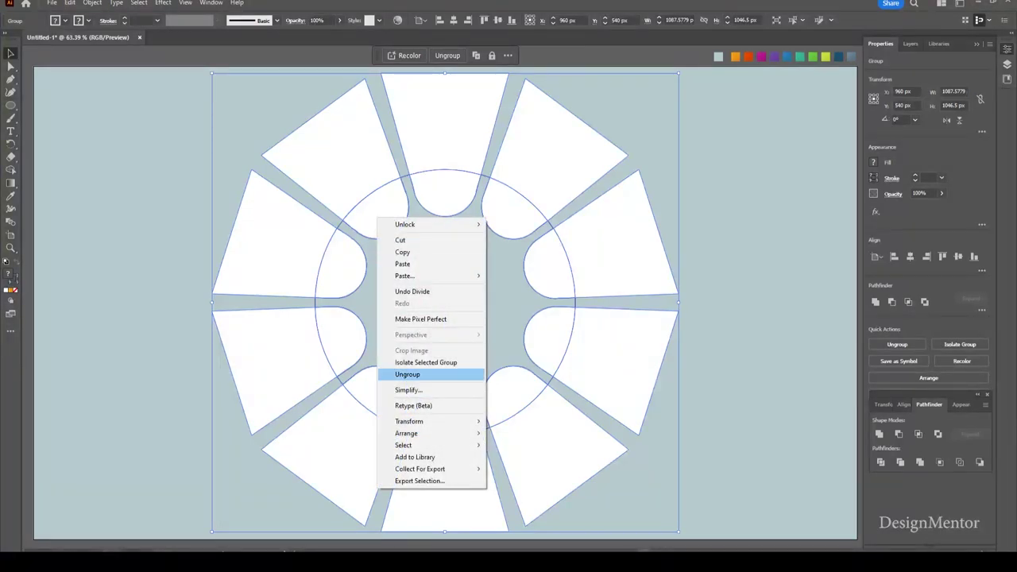
pyautogui.click(407, 374)
pyautogui.click(178, 148)
pyautogui.moveTo(177, 148); pyautogui.dragTo(652, 415)
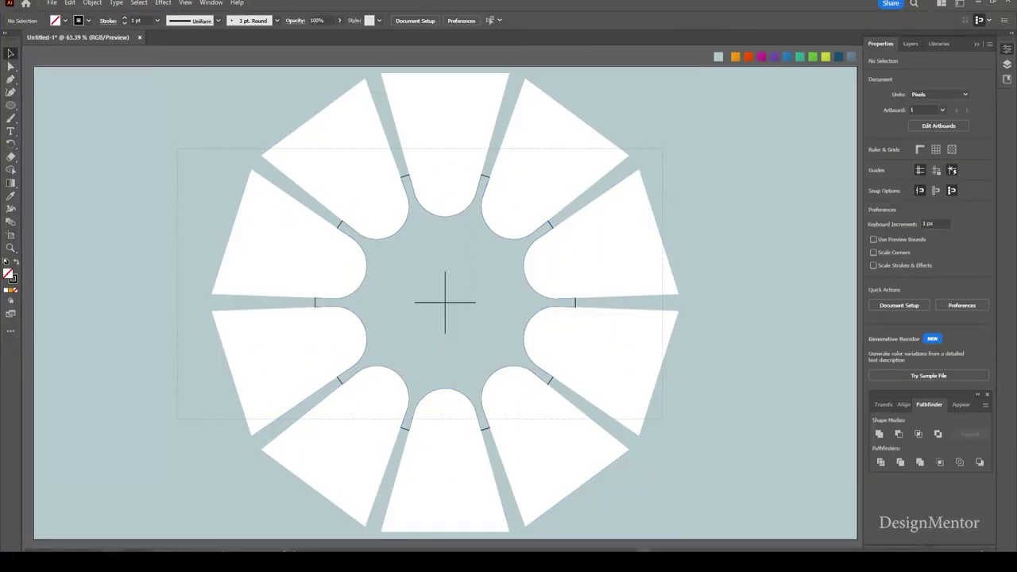
pyautogui.hotkey('ctrl', 'a')
pyautogui.rightClick(617, 272)
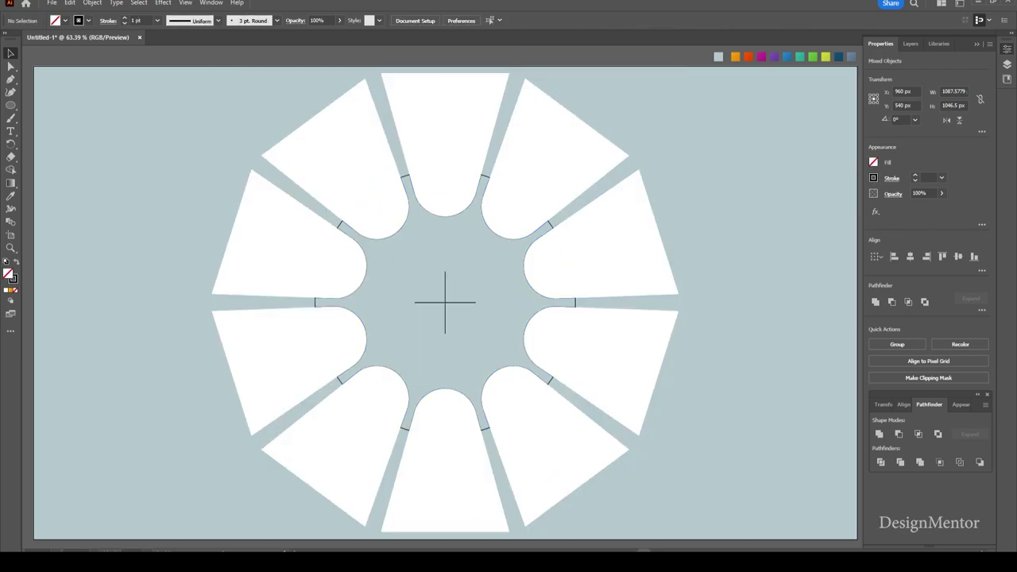
pyautogui.click(551, 238)
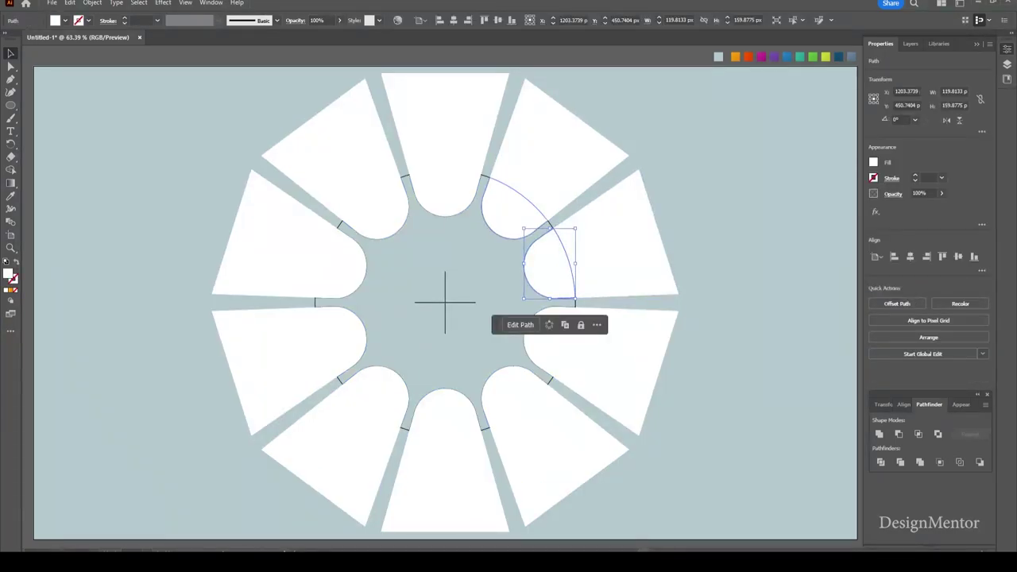
pyautogui.click(515, 213)
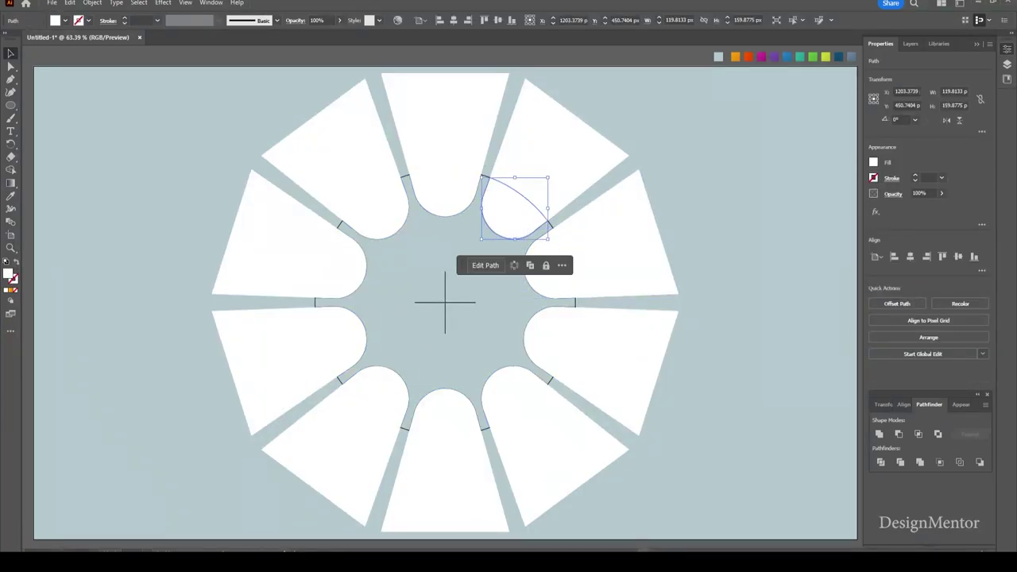
pyautogui.click(452, 195)
pyautogui.press('Delete')
pyautogui.hotkey('ctrl', 'z')
pyautogui.press('i')
pyautogui.press('v')
pyautogui.hotkey('ctrl', 'shift', 'a')
# Fill the top inner tip with the orange gradient swatch and the next tip clockwise with the red-orange one, using the Eyedropper.
pyautogui.click(446, 196)
pyautogui.press('i')
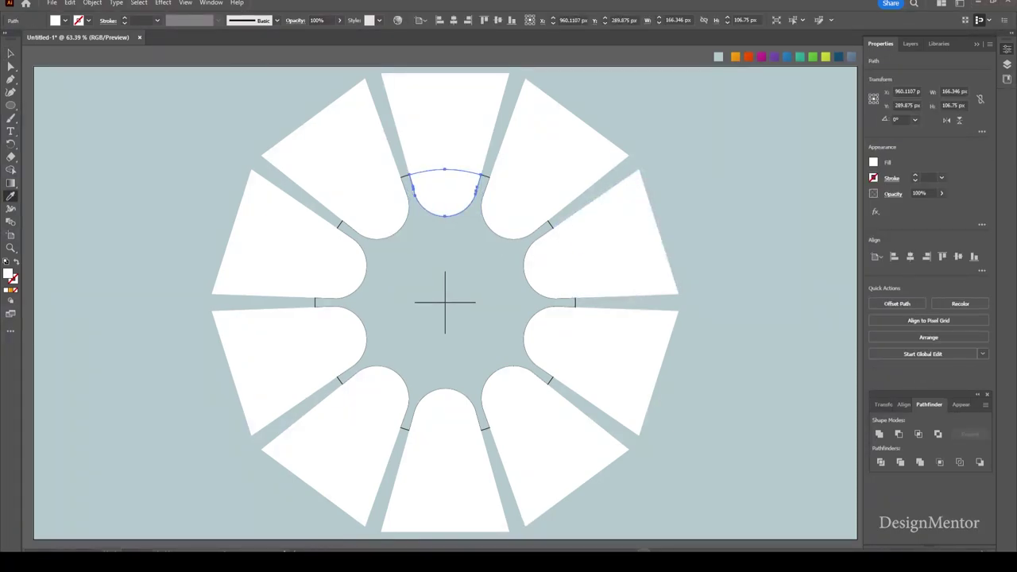
pyautogui.click(736, 56)
pyautogui.press('v')
pyautogui.click(512, 208)
pyautogui.press('i')
pyautogui.click(749, 56)
pyautogui.press('v')
# Fill the next two inner tips clockwise with the magenta and purple gradient swatches.
pyautogui.click(550, 265)
pyautogui.press('i')
pyautogui.click(762, 57)
pyautogui.press('v')
pyautogui.click(550, 340)
pyautogui.press('i')
pyautogui.click(775, 57)
pyautogui.press('v')
# Fill the lower-right inner tip with the blue gradient swatch and the bottom tip with the teal one.
pyautogui.click(513, 397)
pyautogui.press('i')
pyautogui.click(787, 56)
pyautogui.press('v')
pyautogui.click(445, 412)
pyautogui.press('i')
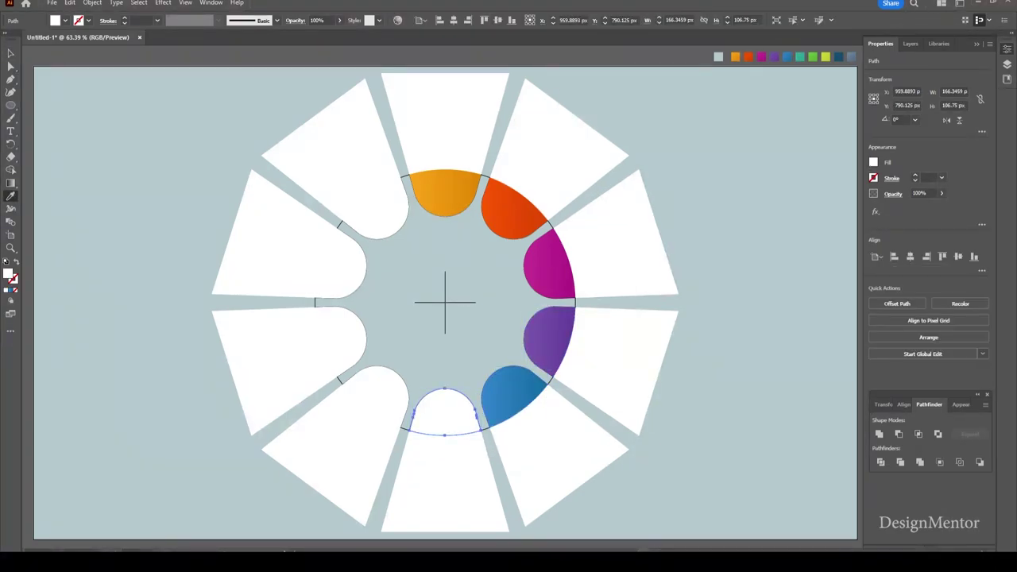
pyautogui.click(800, 56)
# Fill the lower-left inner tip with the green gradient swatch and the next tip clockwise with the yellow-green one.
pyautogui.hotkey('ctrl', 'd')
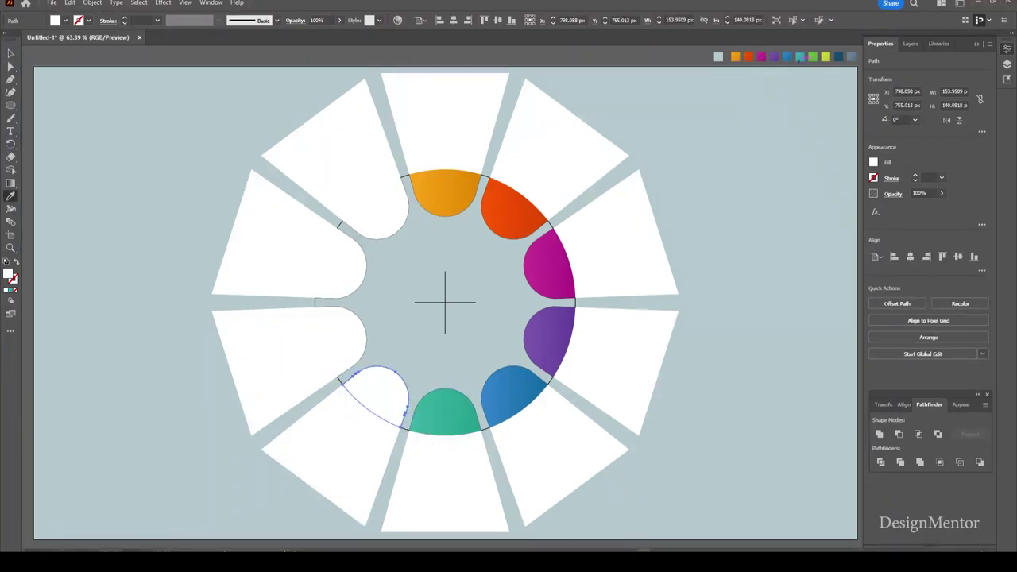
pyautogui.click(813, 57)
pyautogui.hotkey('ctrl', 'd')
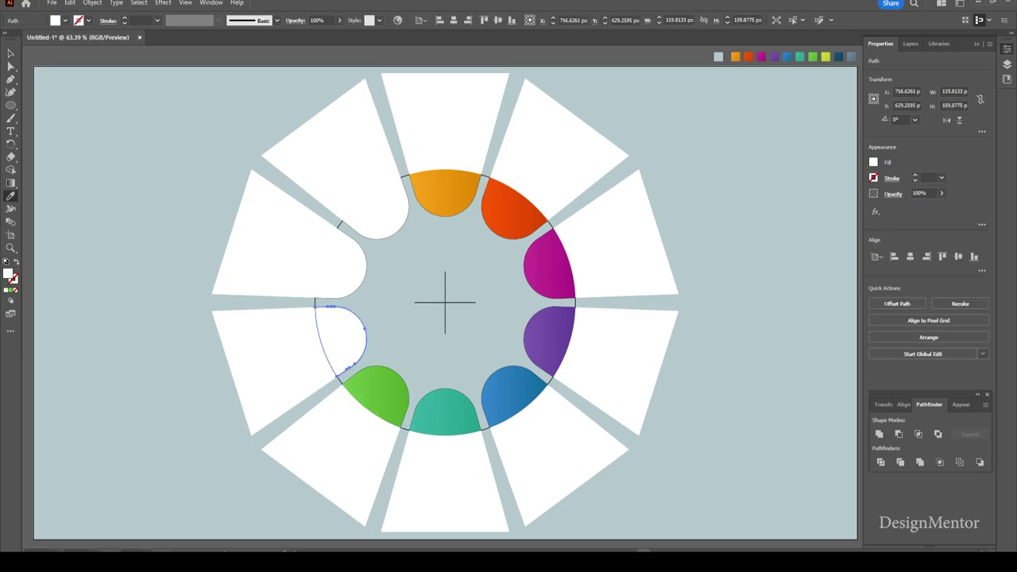
# Fill the last two white inner tips clockwise with the dark blue and slate grey gradient swatches.
pyautogui.click(343, 266)
pyautogui.press('i')
pyautogui.click(839, 56)
pyautogui.press('v')
pyautogui.click(377, 210)
pyautogui.press('i')
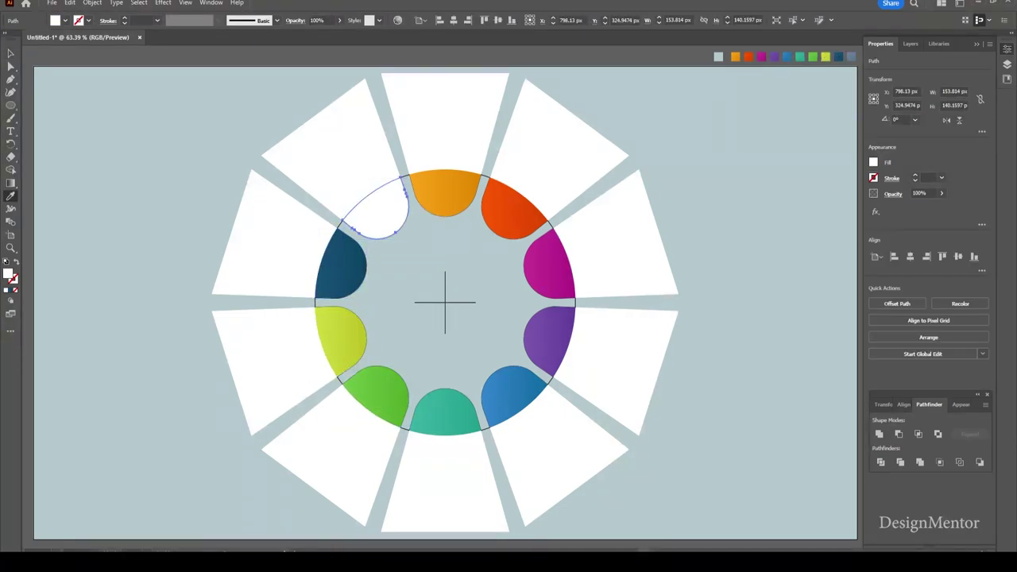
pyautogui.click(851, 56)
pyautogui.press('v')
# Change the gradient direction of the orange tip to a diagonal with the Gradient tool.
pyautogui.click(449, 248)
pyautogui.click(445, 194)
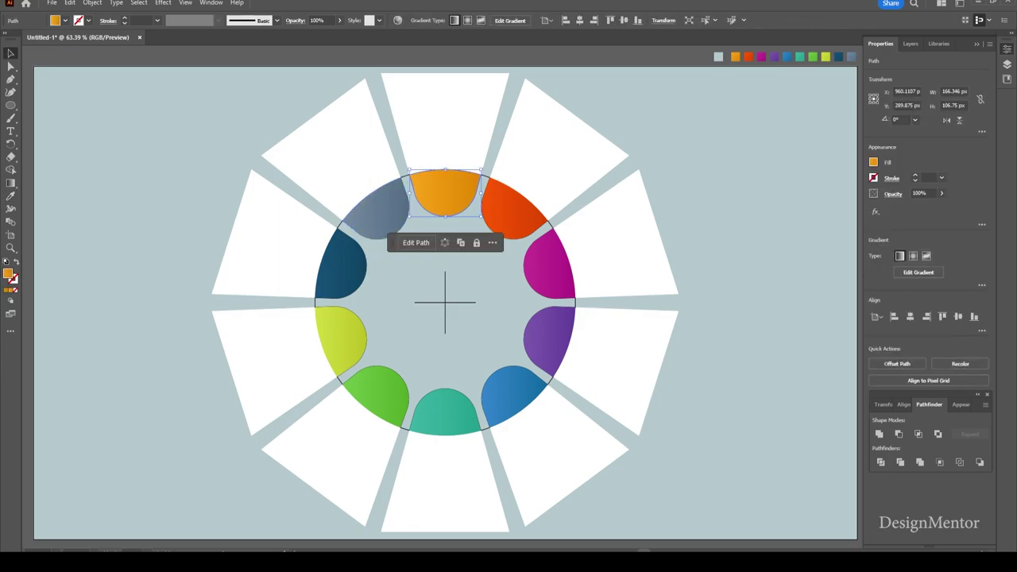
pyautogui.press('g')
pyautogui.moveTo(476, 219)
pyautogui.mouseDown()
pyautogui.moveTo(400, 167)
pyautogui.moveTo(408, 162)
pyautogui.moveTo(415, 176)
pyautogui.moveTo(481, 208)
pyautogui.mouseUp()
pyautogui.press('v')
pyautogui.click(446, 254)
pyautogui.click(445, 193)
pyautogui.press('g')
pyautogui.press('v')
# Redirect the gradients of the red-orange and magenta tips.
pyautogui.click(515, 210)
pyautogui.press('g')
pyautogui.moveTo(492, 166); pyautogui.dragTo(522, 348)
pyautogui.press('v')
pyautogui.click(550, 265)
pyautogui.press('g')
pyautogui.press('v')
# Redirect the gradients of the purple and blue tips.
pyautogui.click(550, 342)
pyautogui.press('g')
pyautogui.press('v')
pyautogui.click(513, 384)
pyautogui.press('g')
pyautogui.moveTo(559, 385); pyautogui.dragTo(471, 392)
pyautogui.press('v')
# Redirect the gradients of the teal and green tips.
pyautogui.click(445, 410)
pyautogui.press('g')
pyautogui.moveTo(410, 396); pyautogui.dragTo(484, 443)
pyautogui.press('v')
pyautogui.click(377, 400)
pyautogui.press('g')
pyautogui.moveTo(406, 439)
pyautogui.mouseDown()
pyautogui.moveTo(363, 364)
pyautogui.moveTo(349, 302)
pyautogui.moveTo(356, 247)
pyautogui.moveTo(423, 222)
pyautogui.mouseUp()
pyautogui.press('v')
# Redirect the gradients of the yellow-green, dark blue and slate grey tips.
pyautogui.click(342, 344)
pyautogui.press('g')
pyautogui.press('v')
pyautogui.click(342, 266)
pyautogui.press('g')
pyautogui.press('v')
pyautogui.click(373, 209)
pyautogui.press('g')
pyautogui.press('v')
pyautogui.click(720, 238)
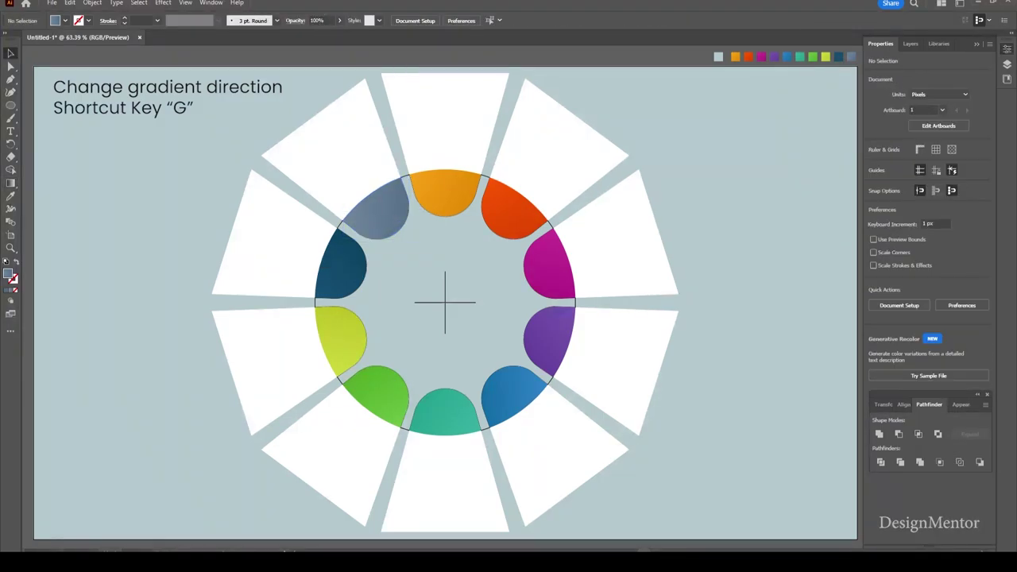
# Remove the black stroke from the leftover circle outline around the coloured tips and from the centre cross.
pyautogui.rightClick(407, 176)
pyautogui.click(719, 238)
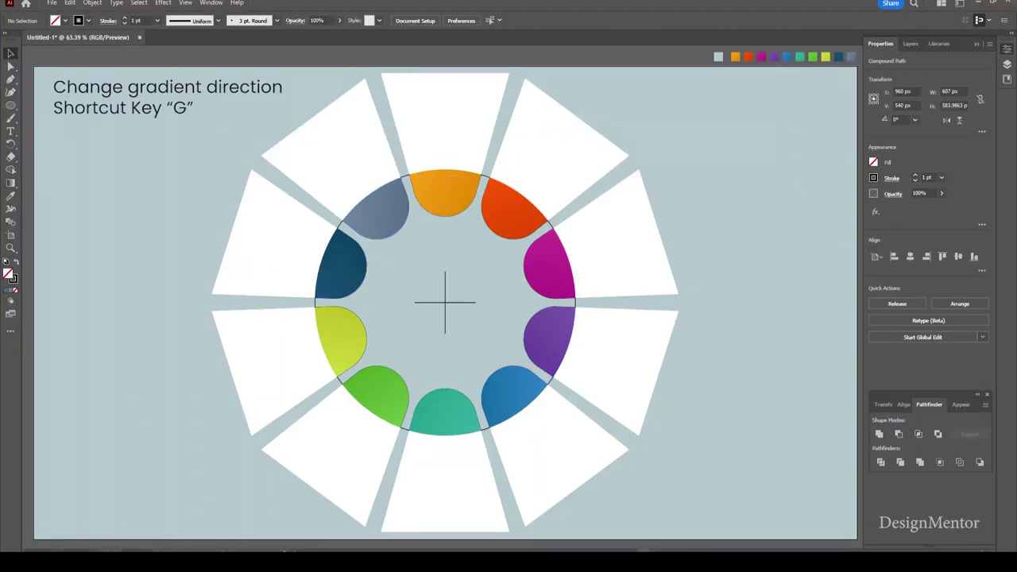
pyautogui.click(487, 176)
pyautogui.click(125, 24)
pyautogui.click(144, 183)
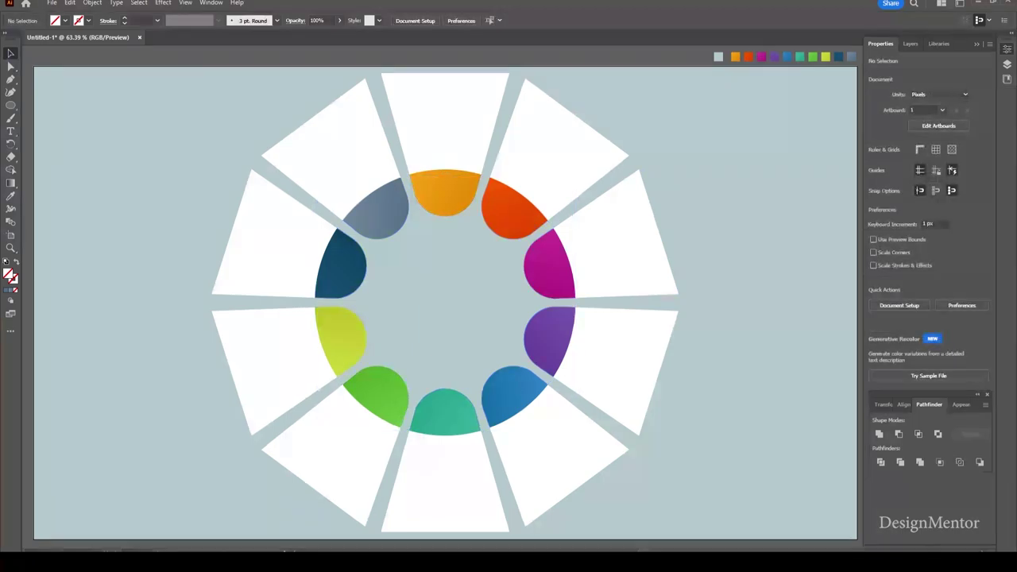
# Set the font for new text to Open Sans Condensed SemiBold.
pyautogui.press('t')
pyautogui.click(10, 131)
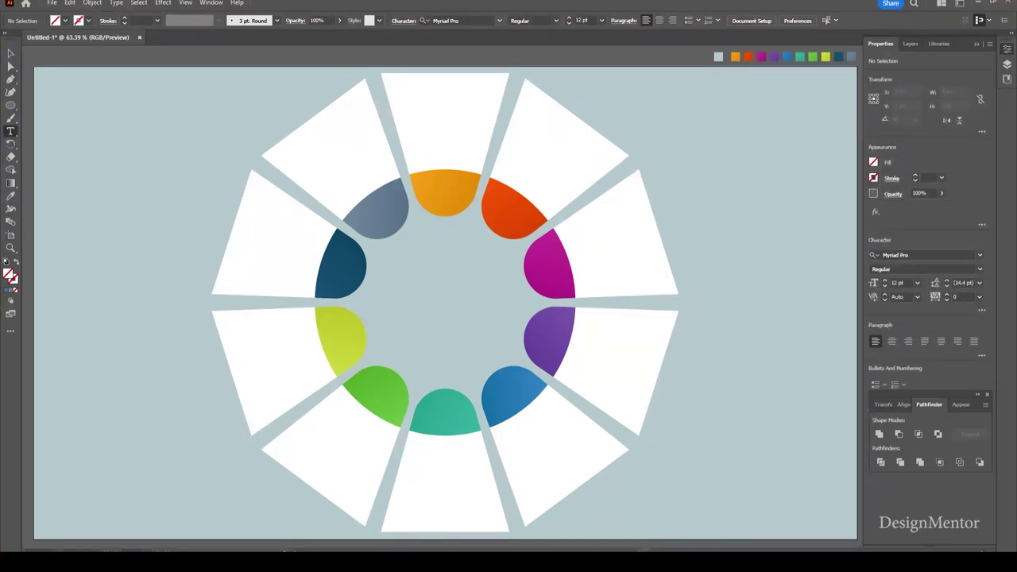
pyautogui.click(499, 20)
pyautogui.write('open')
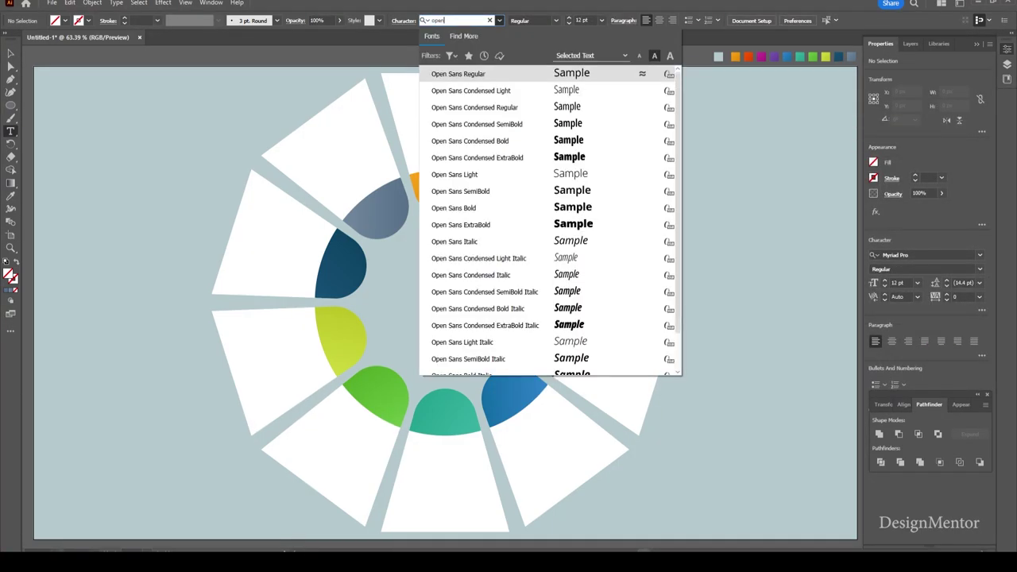
pyautogui.press('Down')
pyautogui.press('Down')
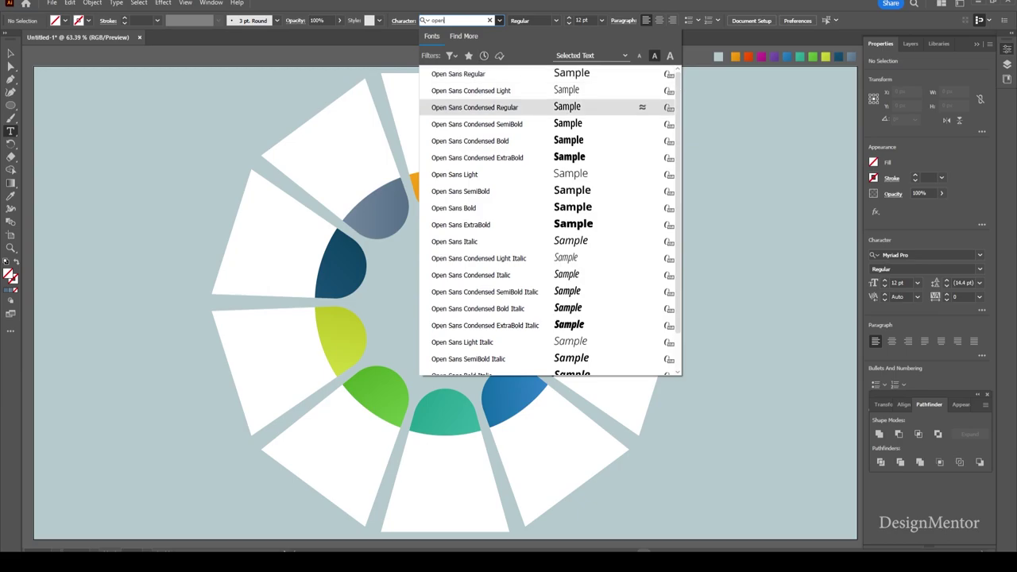
pyautogui.press('Down')
pyautogui.press('Return')
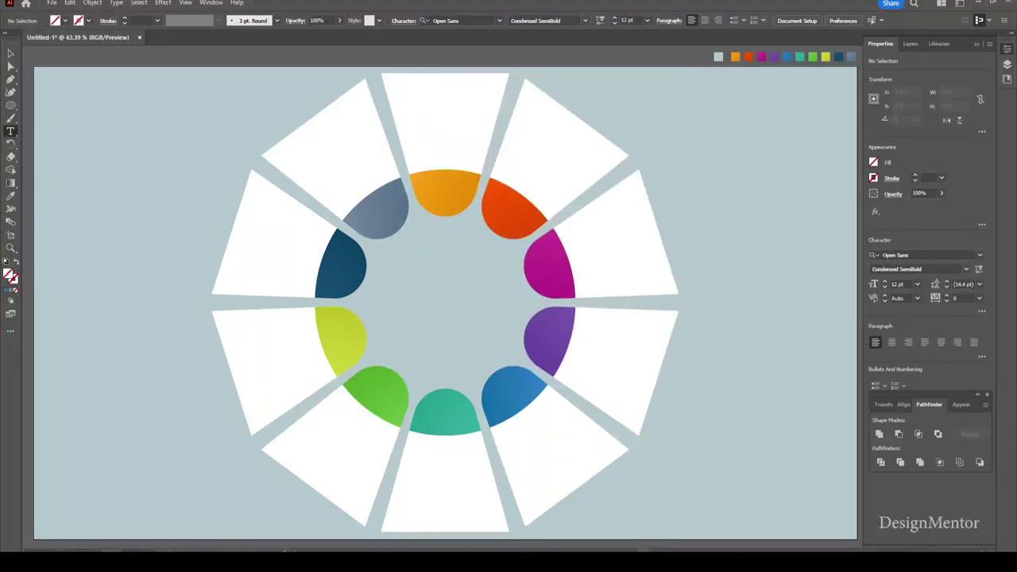
# Set the font size to 30 pt and add the text "01" on the orange tip.
pyautogui.press('Tab')
pyautogui.write('30')
pyautogui.press('Return')
pyautogui.click(443, 186)
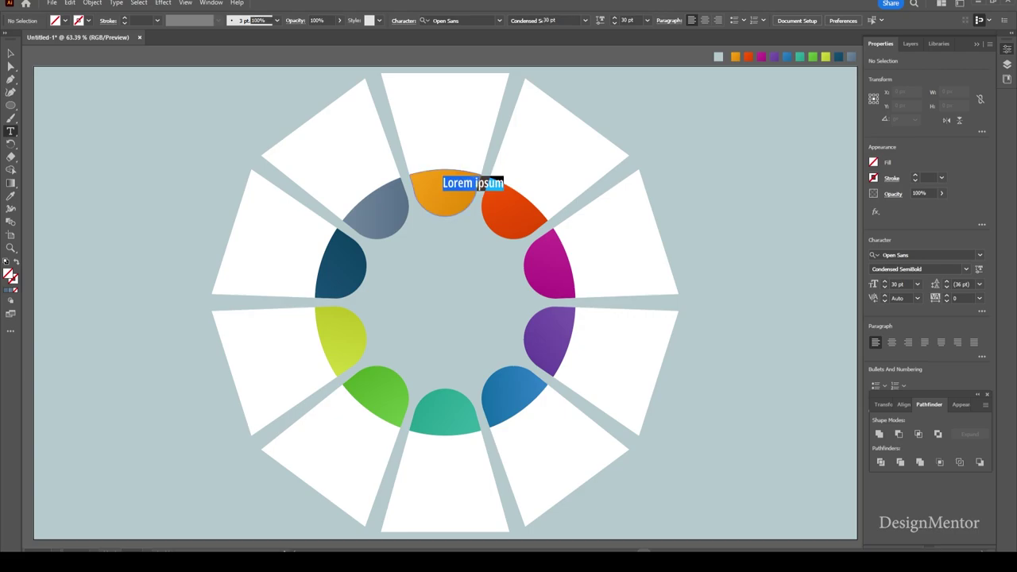
pyautogui.write('01')
pyautogui.hotkey('ctrl', 'a')
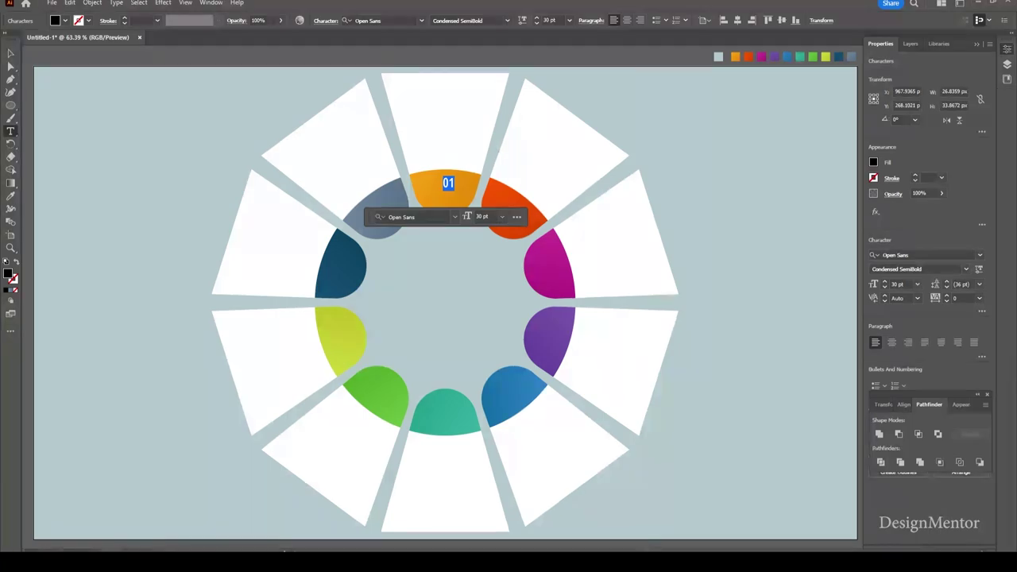
# Fill the "01" text with white and set its font size to 40 pt.
pyautogui.click(65, 21)
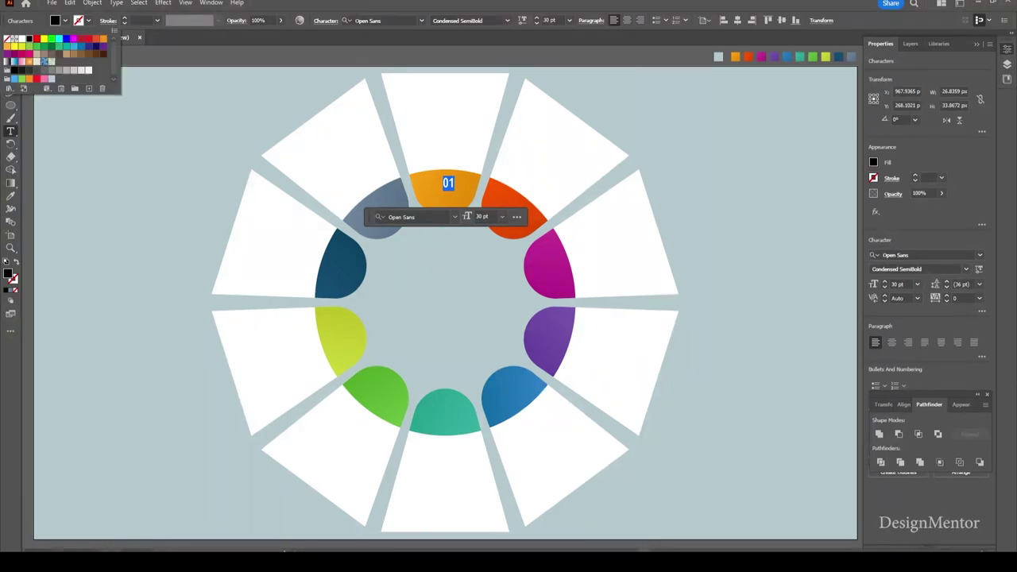
pyautogui.click(22, 38)
pyautogui.press('Escape')
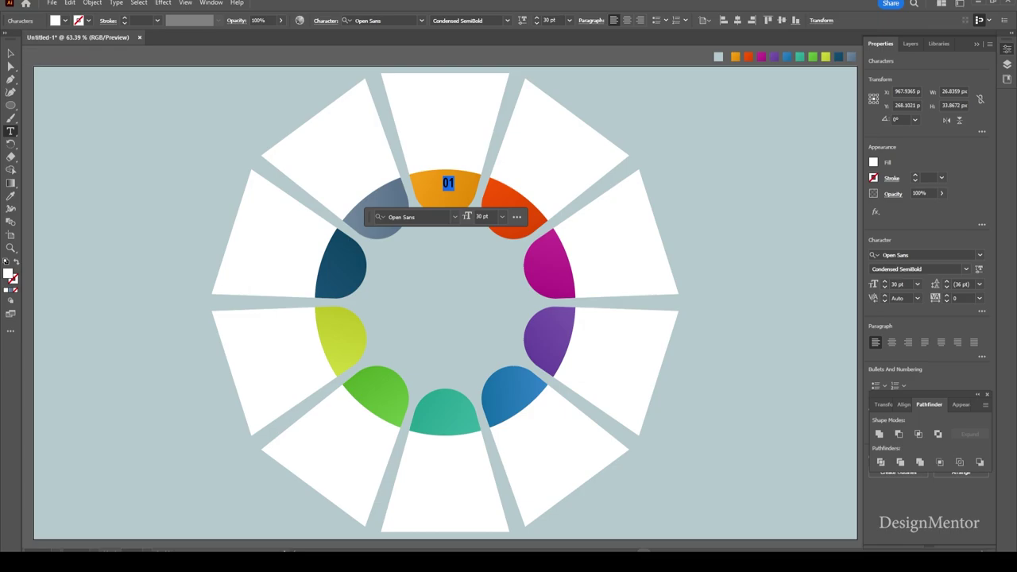
pyautogui.click(550, 20)
pyautogui.write('40')
pyautogui.press('Return')
# Centre the "01" horizontally on the artboard and move it down 20 px within the orange tip.
pyautogui.click(904, 405)
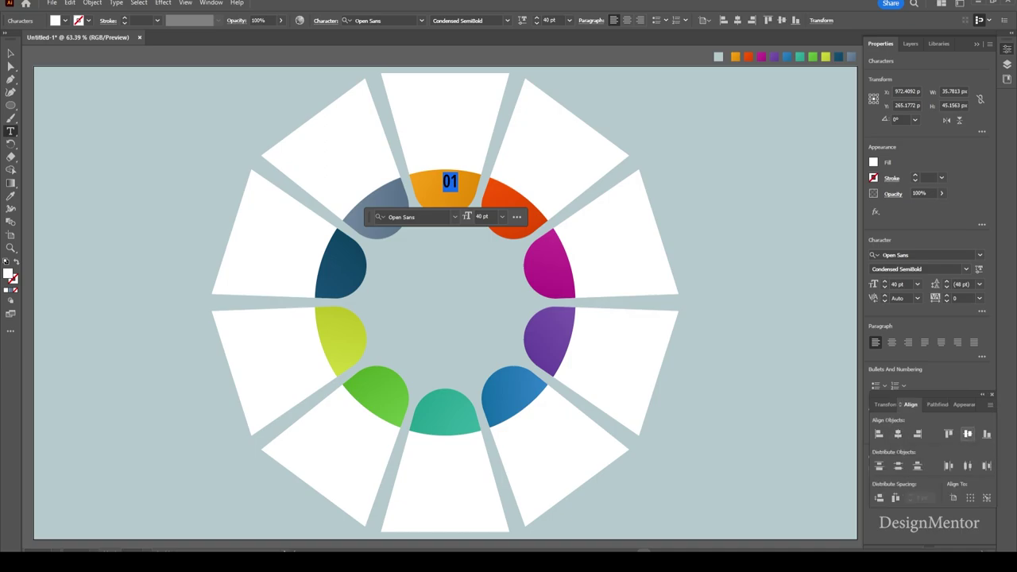
pyautogui.click(10, 53)
pyautogui.click(175, 127)
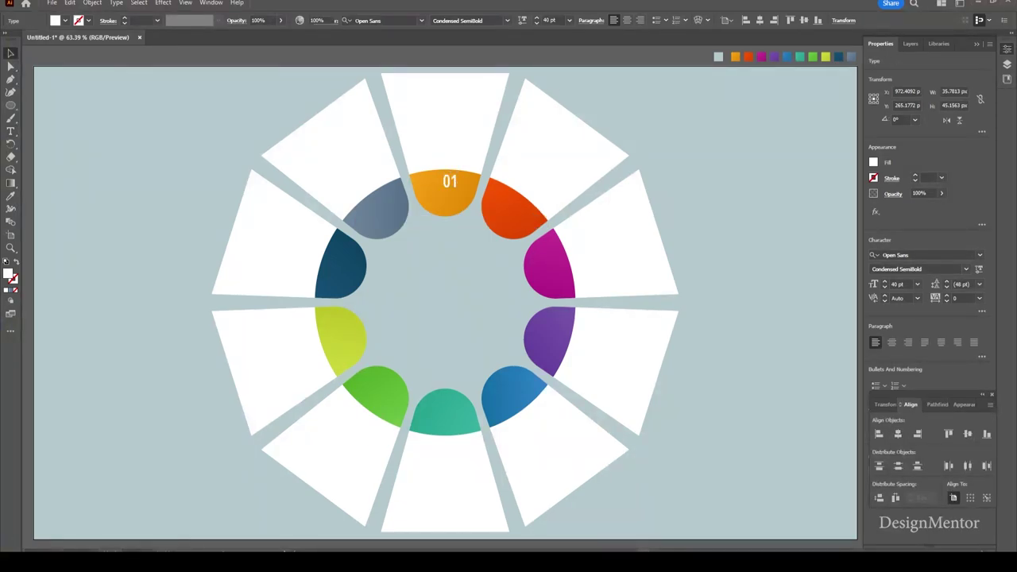
pyautogui.click(453, 182)
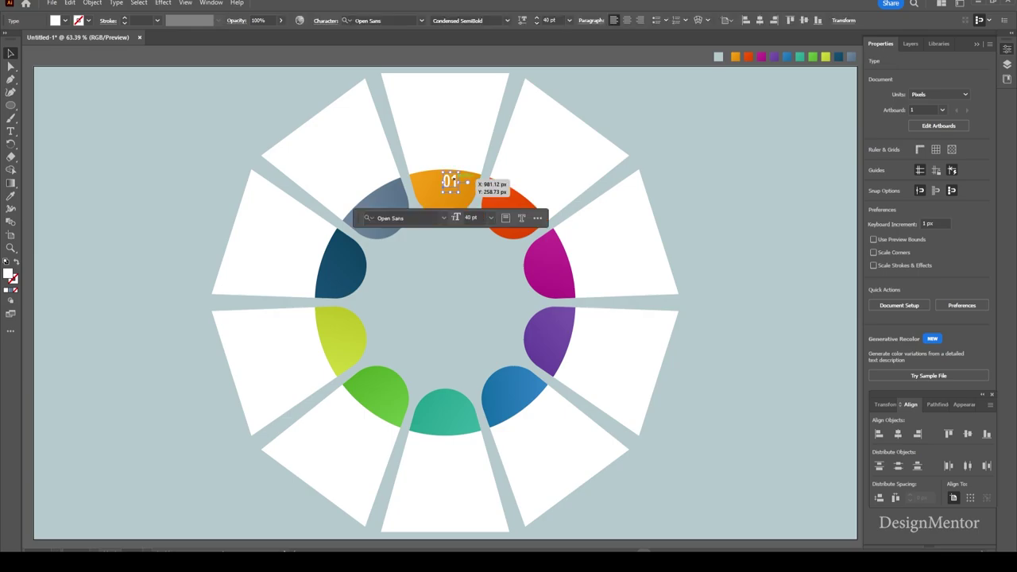
pyautogui.click(898, 434)
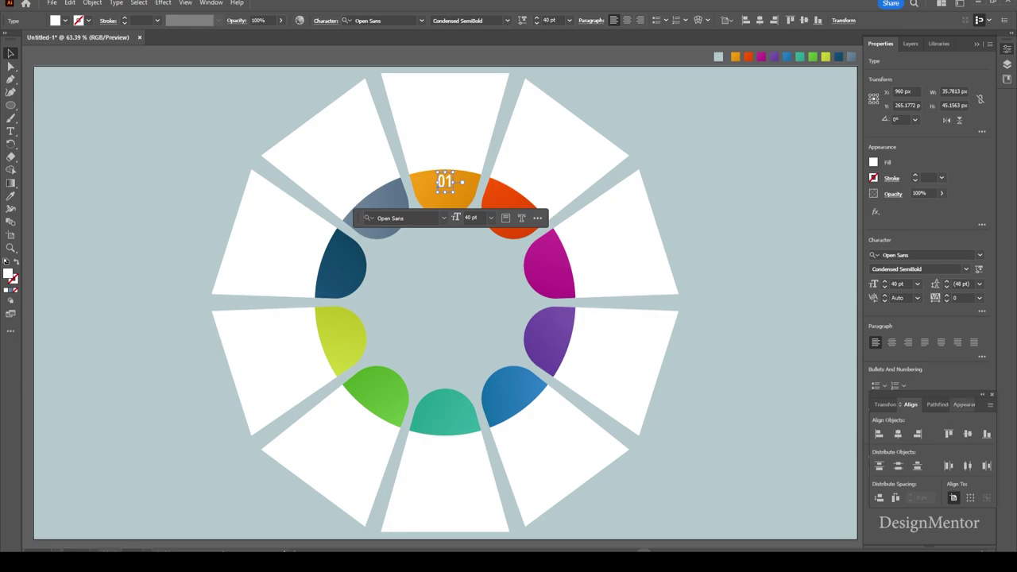
pyautogui.hotkey('shift', 'Down')
pyautogui.hotkey('shift', 'Down')
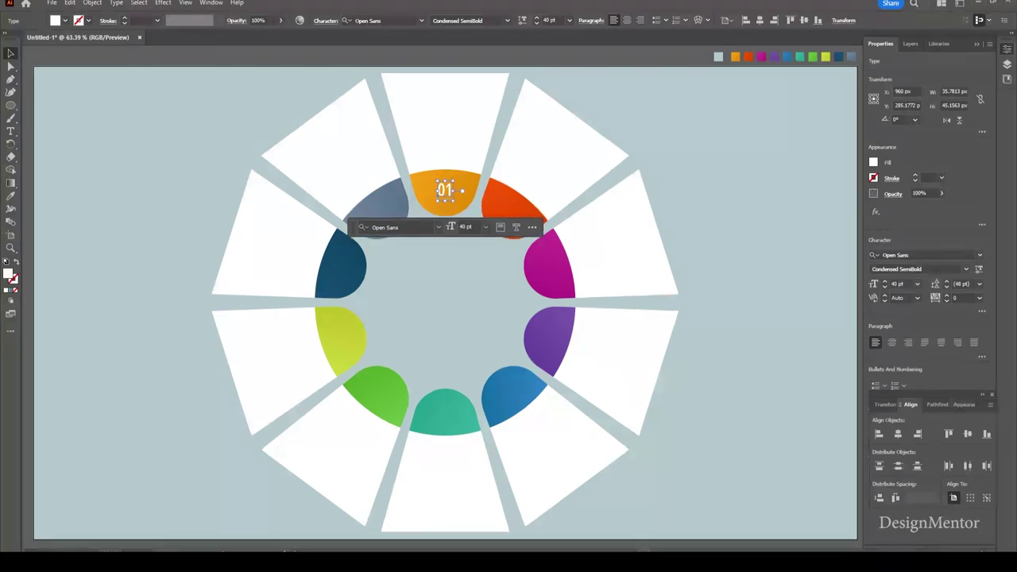
pyautogui.click(743, 342)
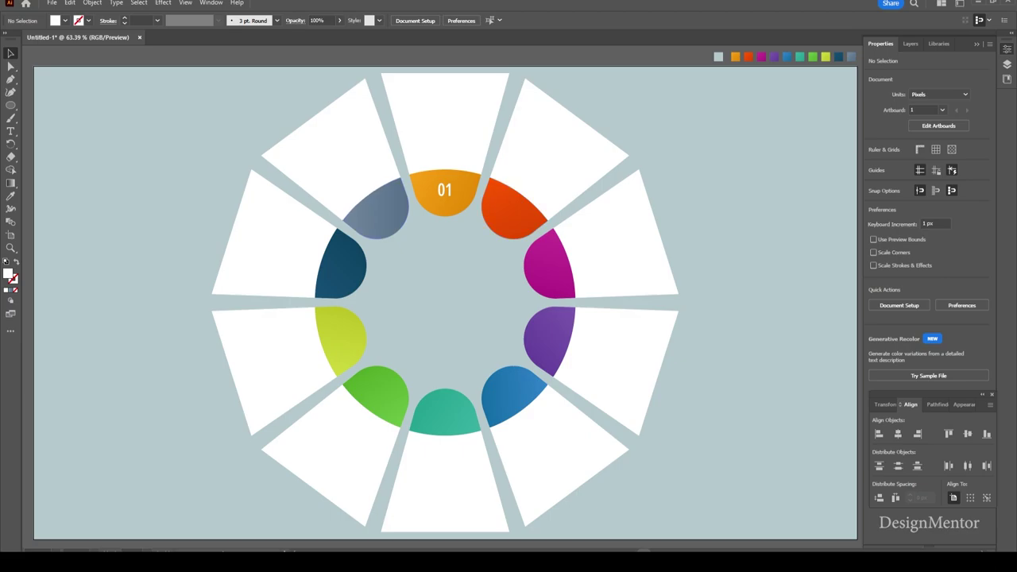
# Draw a horizontal line about 154 px long with a black stroke and no fill, and centre it on the artboard.
pyautogui.click(65, 21)
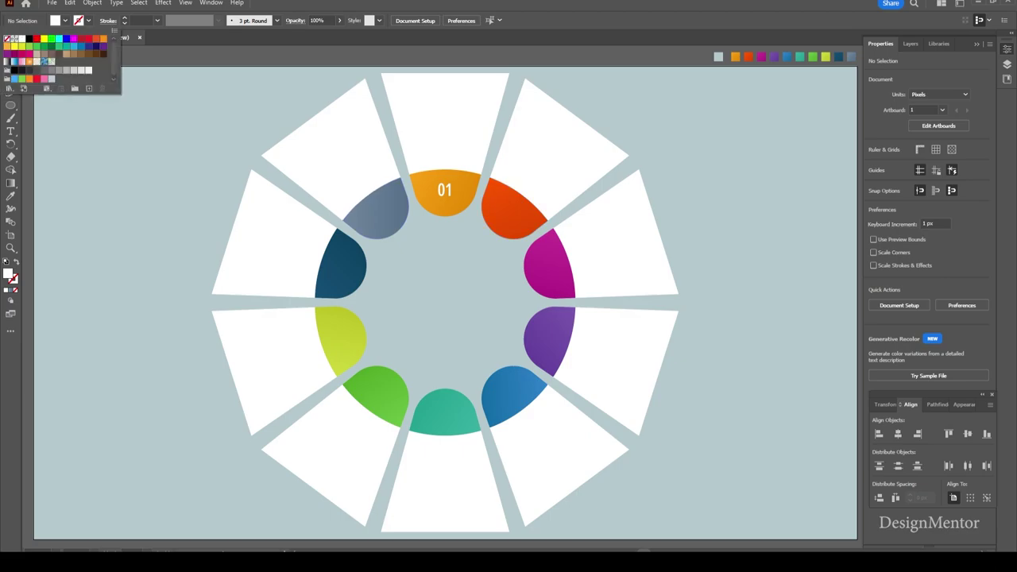
pyautogui.click(7, 39)
pyautogui.click(88, 20)
pyautogui.click(30, 39)
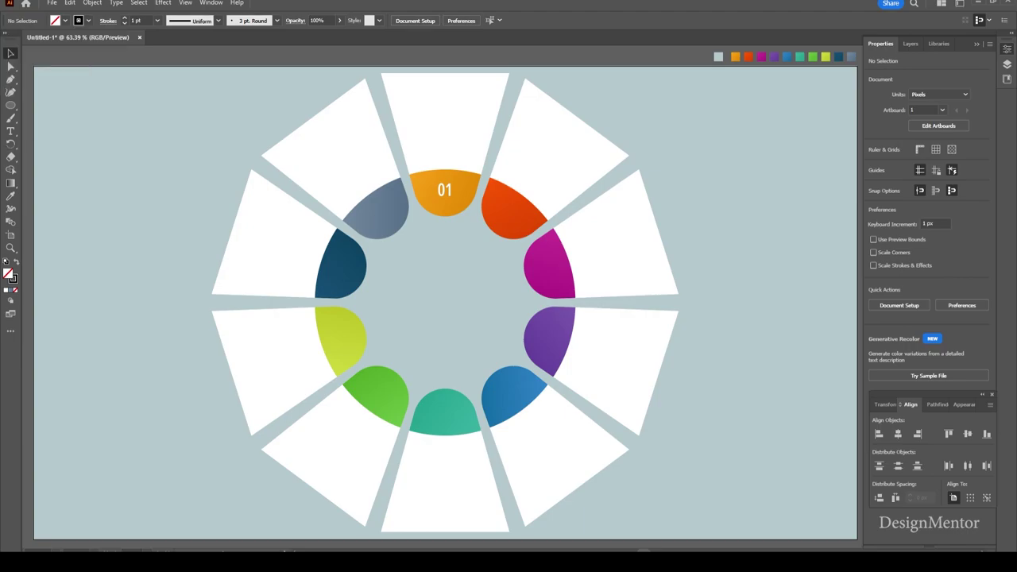
pyautogui.click(11, 105)
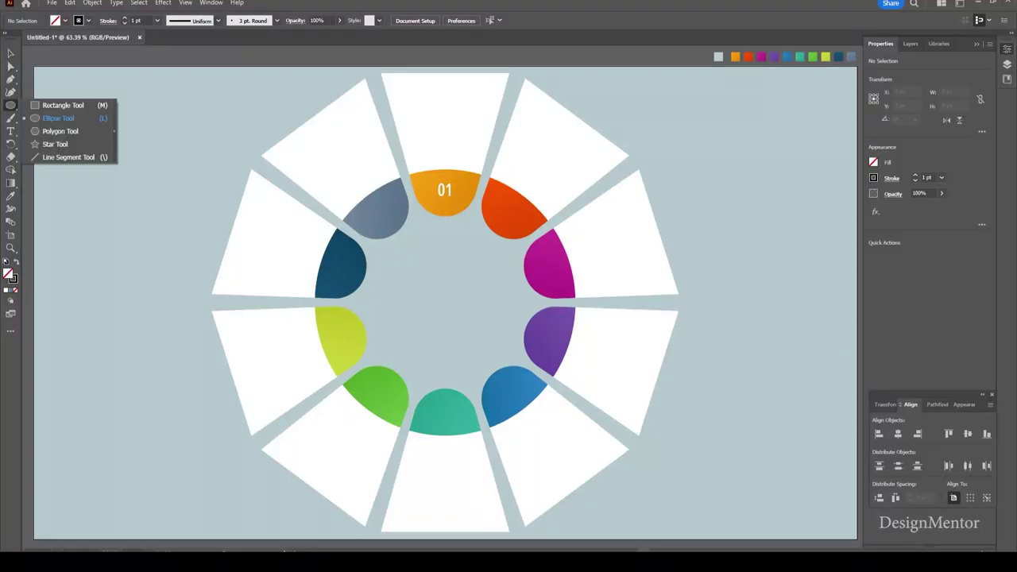
pyautogui.click(67, 156)
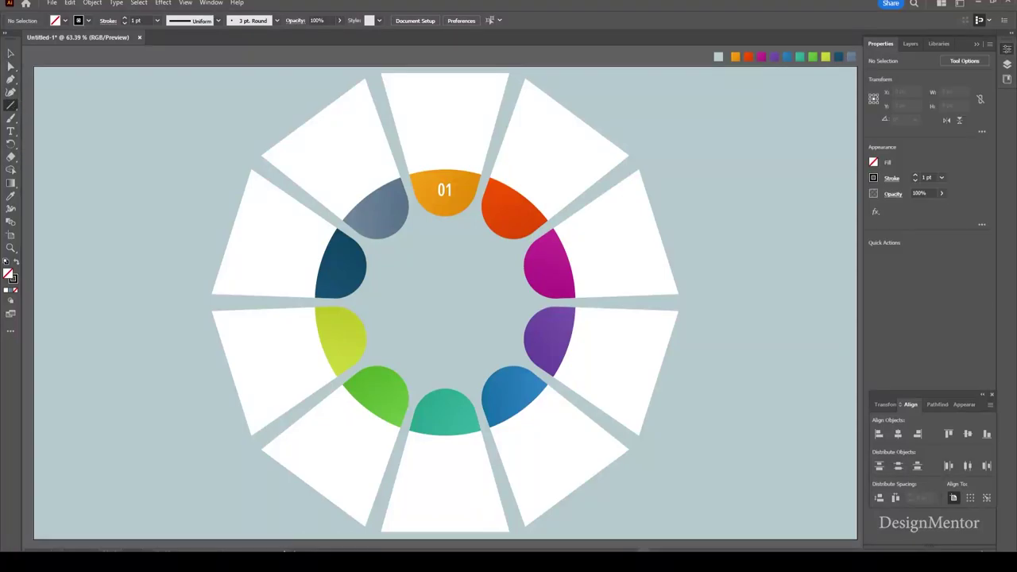
pyautogui.moveTo(414, 306); pyautogui.dragTo(481, 306)
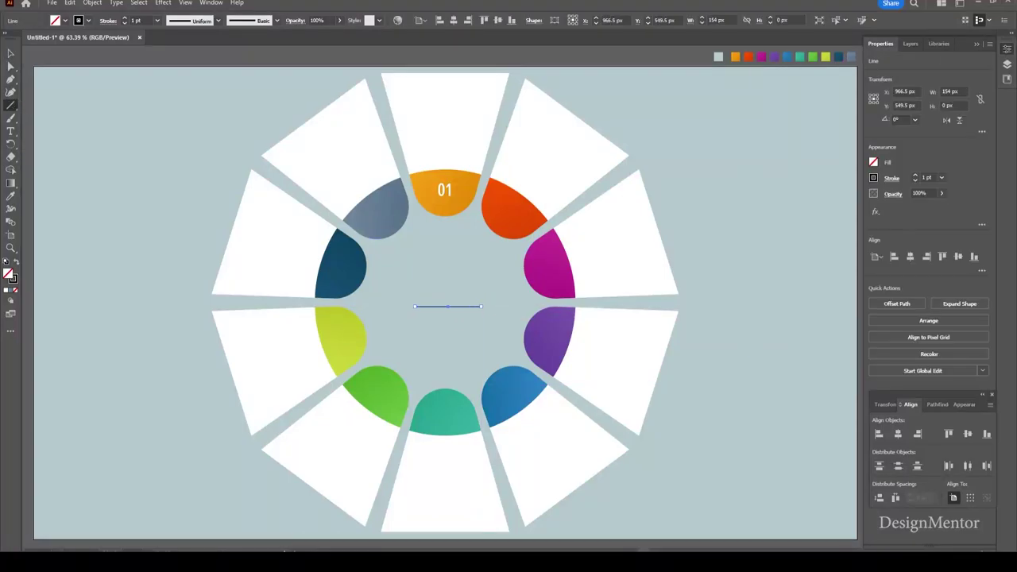
pyautogui.click(898, 433)
pyautogui.click(968, 433)
pyautogui.press('v')
pyautogui.click(797, 397)
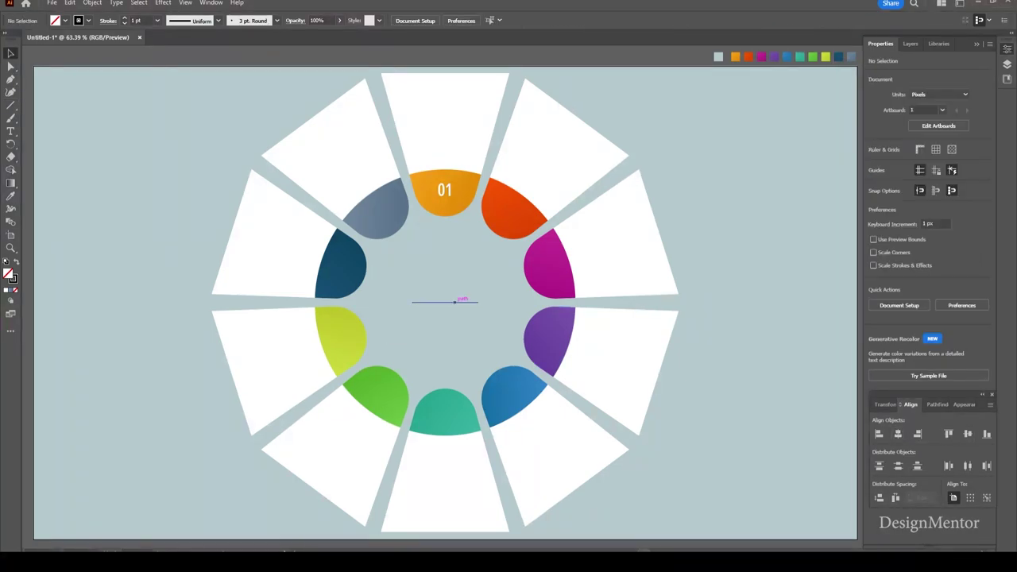
# Duplicate the centre line, rotate the copy to vertical and centre it on the artboard to form a cross.
pyautogui.click(455, 301)
pyautogui.moveTo(456, 302); pyautogui.dragTo(515, 295)
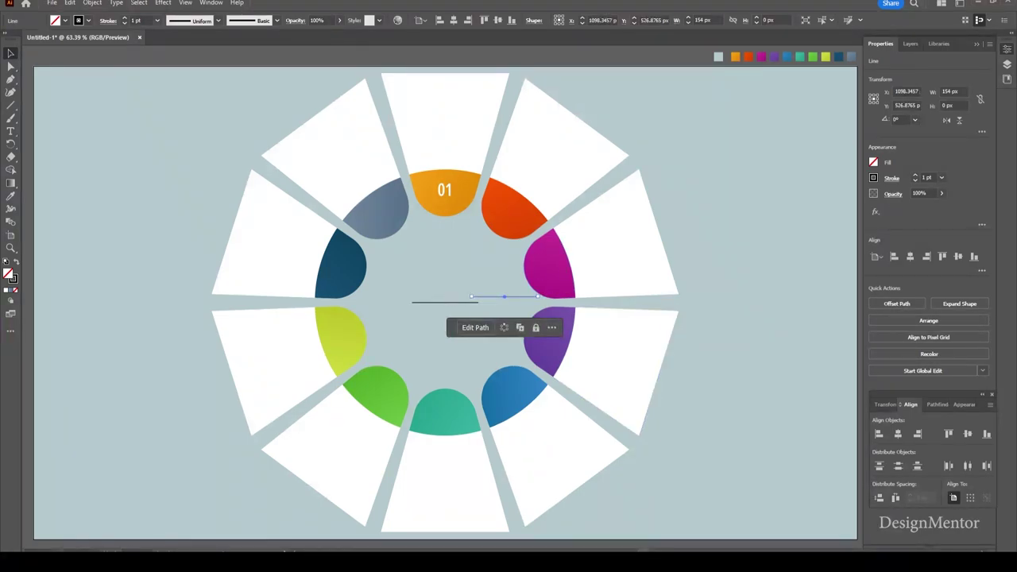
pyautogui.moveTo(539, 296); pyautogui.dragTo(504, 334)
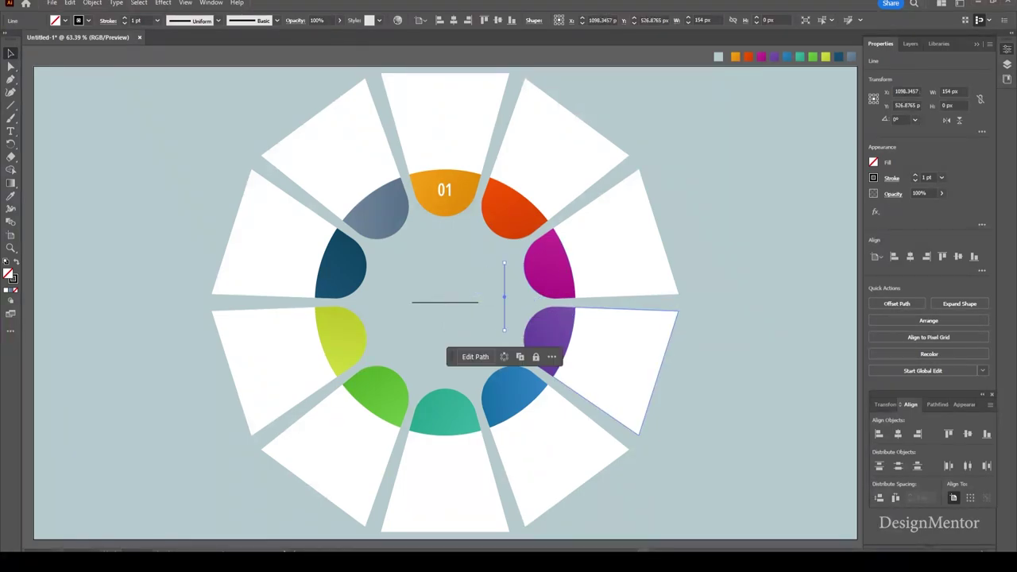
pyautogui.hotkey('shift', 'F7')
pyautogui.click(911, 256)
pyautogui.click(959, 257)
pyautogui.hotkey('ctrl', 'shift', 'a')
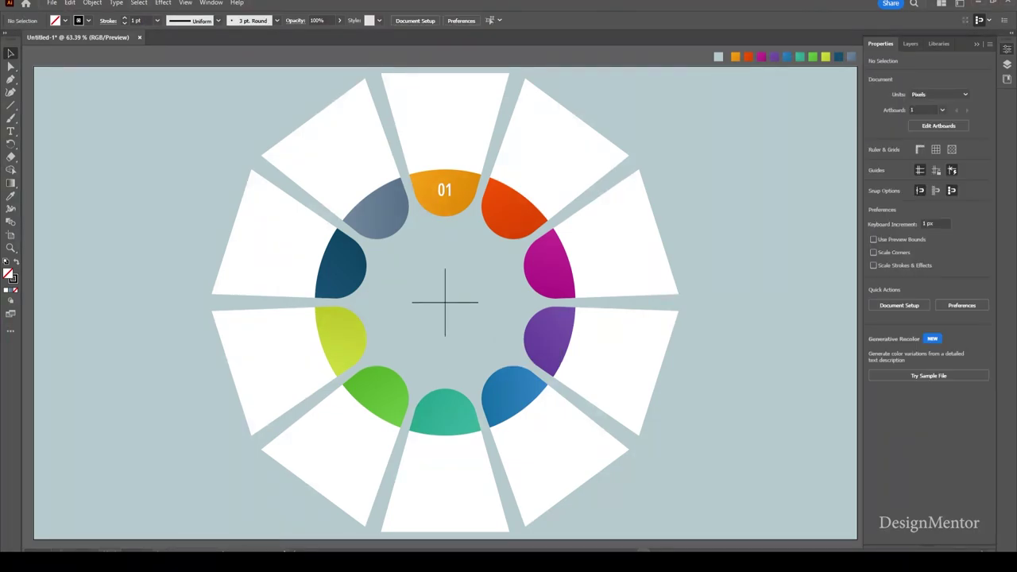
# Rotate a copy of the "01" text by 36° about the cross's centre and repeat it until all ten tips are numbered.
pyautogui.click(461, 192)
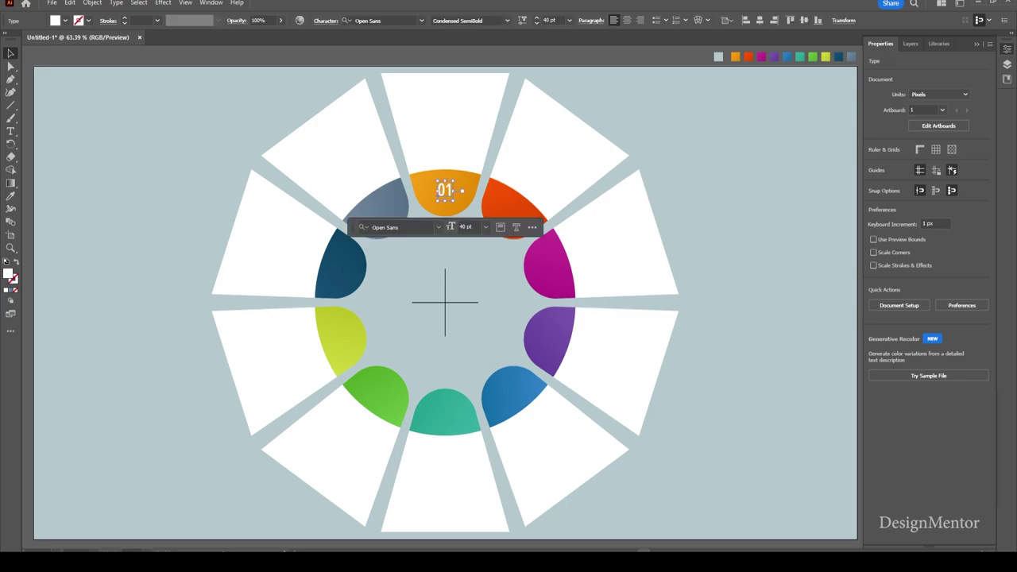
pyautogui.press('r')
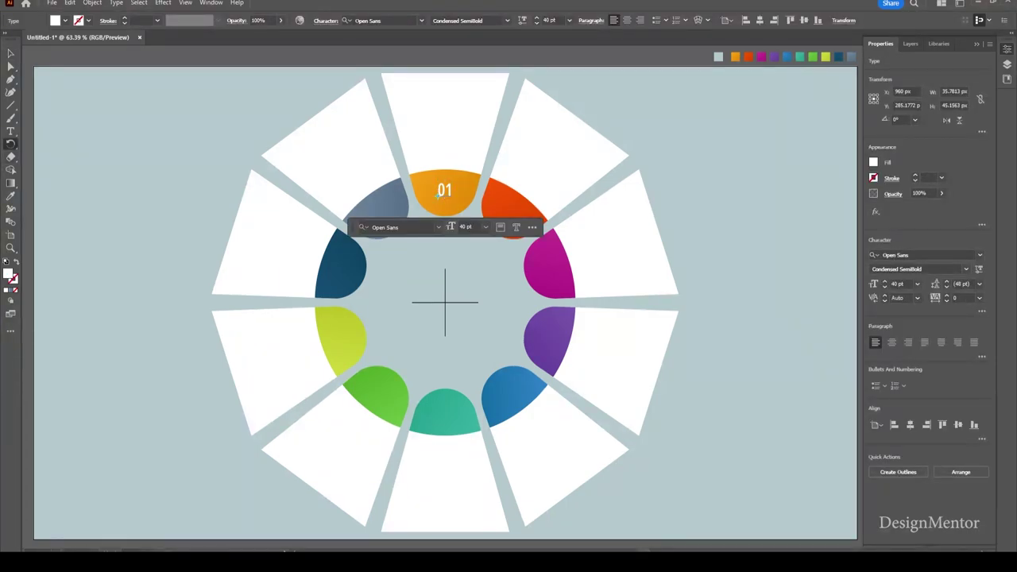
pyautogui.keyDown('alt'); pyautogui.click(445, 300); pyautogui.keyUp('alt')
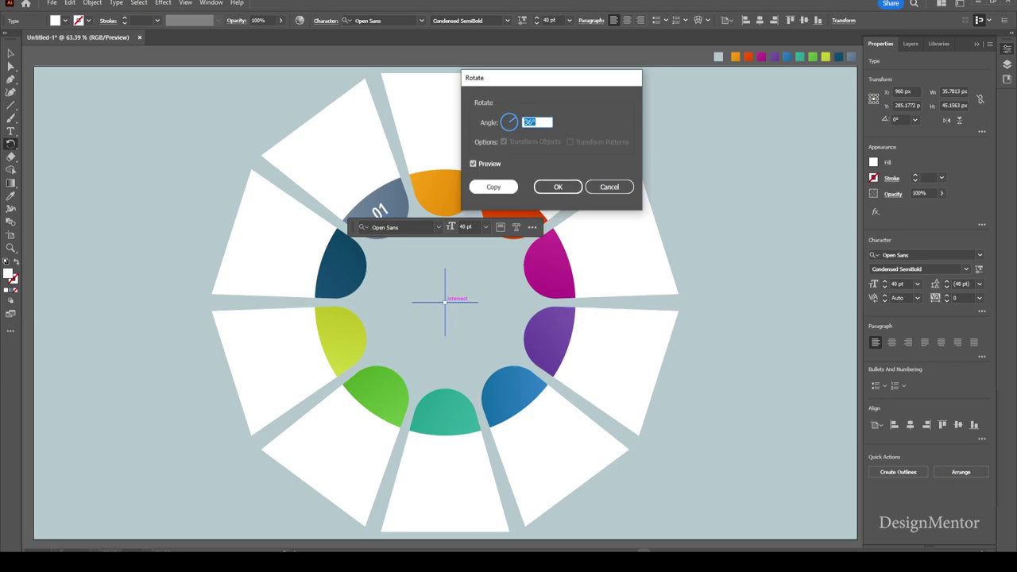
pyautogui.click(492, 187)
pyautogui.hotkey('ctrl', 'd')
pyautogui.hotkey('ctrl', 'd')
pyautogui.hotkey('ctrl', 'd')
pyautogui.hotkey('ctrl', 'd')
pyautogui.hotkey('ctrl', 'd')
pyautogui.hotkey('ctrl', 'd')
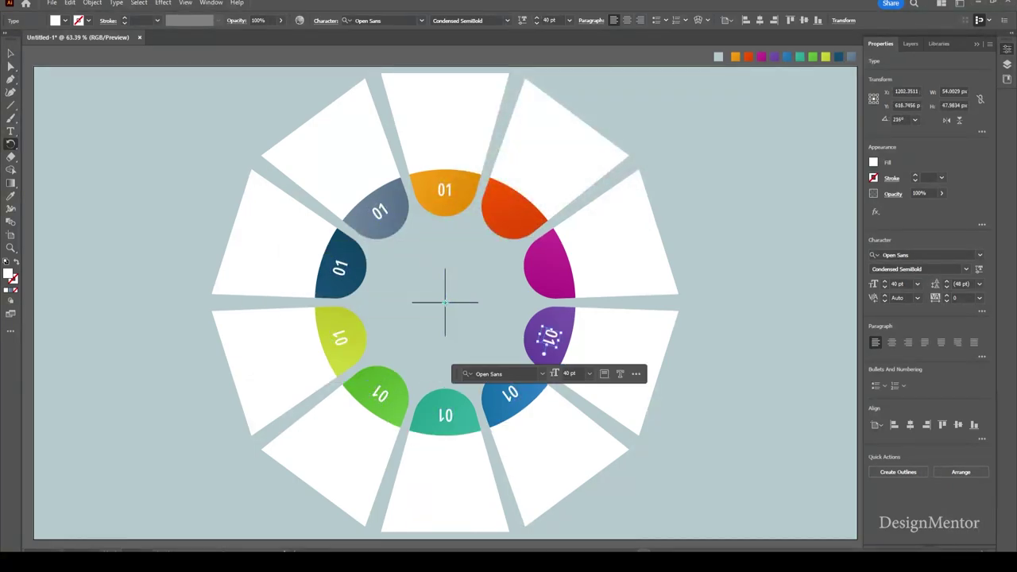
pyautogui.hotkey('ctrl', 'd')
pyautogui.hotkey('ctrl', 'd')
pyautogui.press('v')
pyautogui.hotkey('ctrl', 'shift', 'a')
# Change the number on the red-orange tip to 02 and the one on the magenta tip to 03.
pyautogui.doubleClick(515, 208)
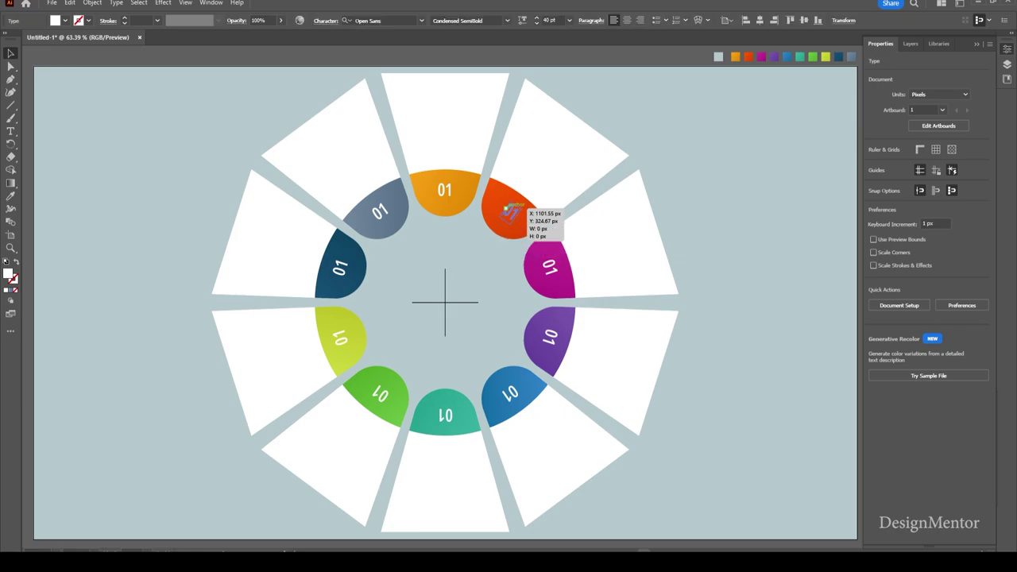
pyautogui.doubleClick(513, 212)
pyautogui.write('02')
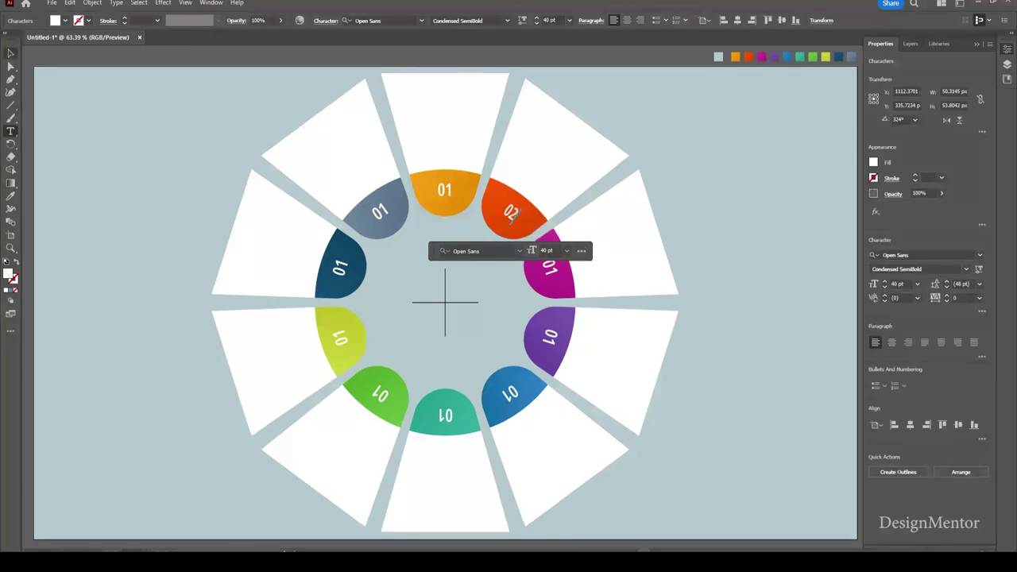
pyautogui.click(553, 266)
pyautogui.doubleClick(550, 268)
pyautogui.write('03')
pyautogui.doubleClick(550, 268)
pyautogui.write('03')
pyautogui.press('Escape')
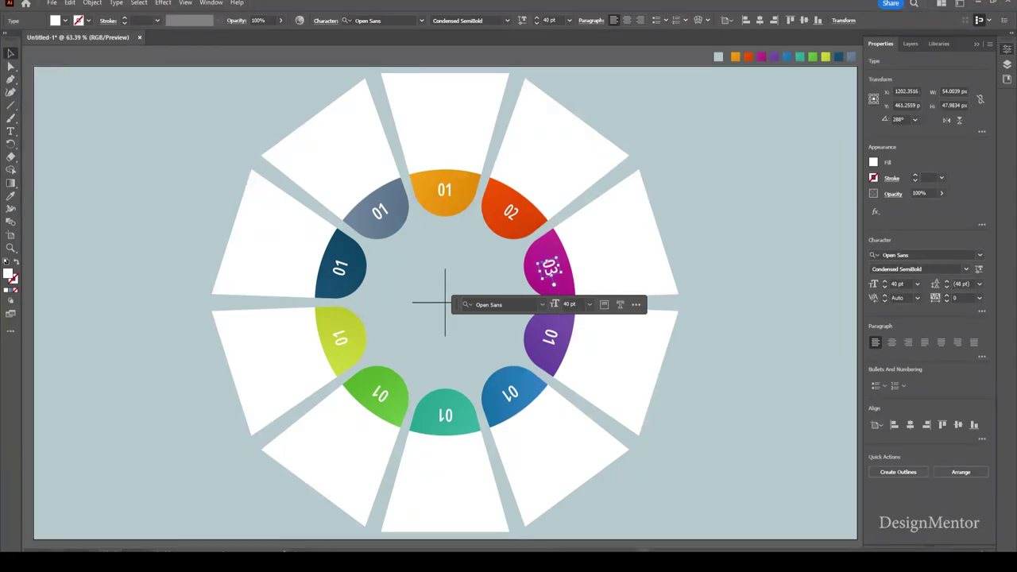
# Change the number on the purple tip to 04 and the one on the blue tip to 05.
pyautogui.hotkey('ctrl', 'shift', 'a')
pyautogui.doubleClick(550, 338)
pyautogui.doubleClick(550, 338)
pyautogui.write('04')
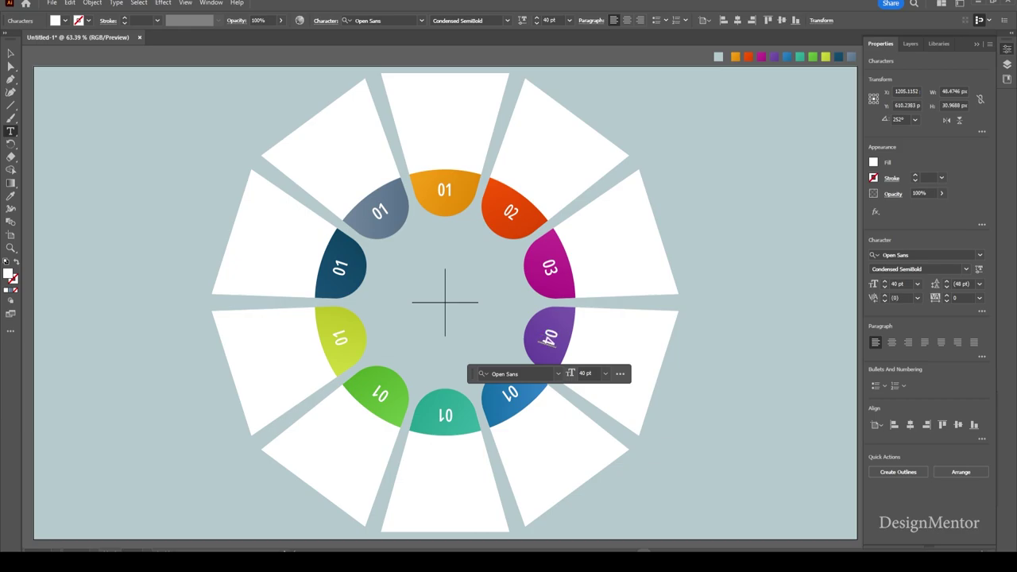
pyautogui.press('Escape')
pyautogui.doubleClick(515, 393)
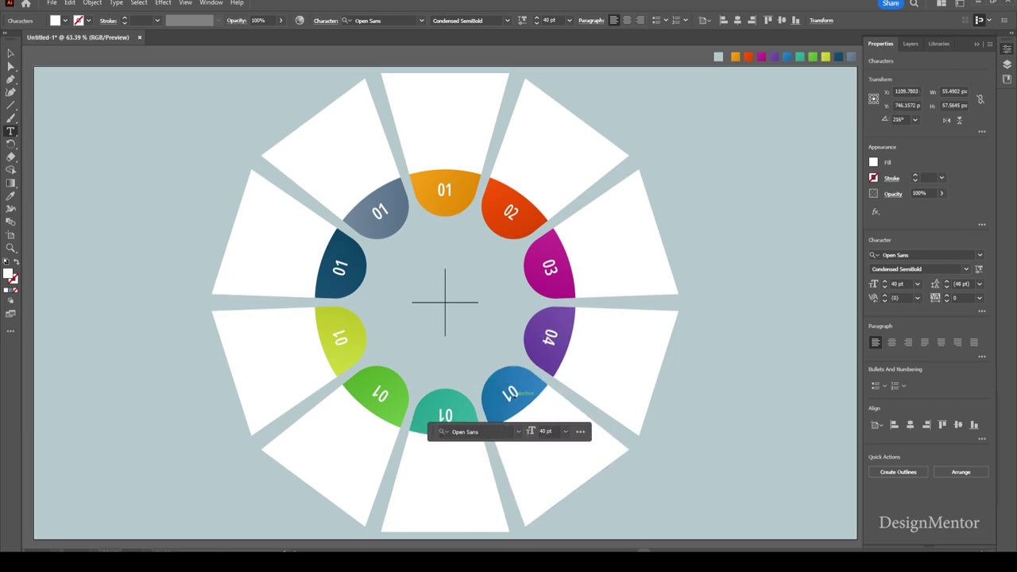
pyautogui.write('05')
pyautogui.press('Escape')
# Change the number on the teal tip to 06.
pyautogui.click(444, 415)
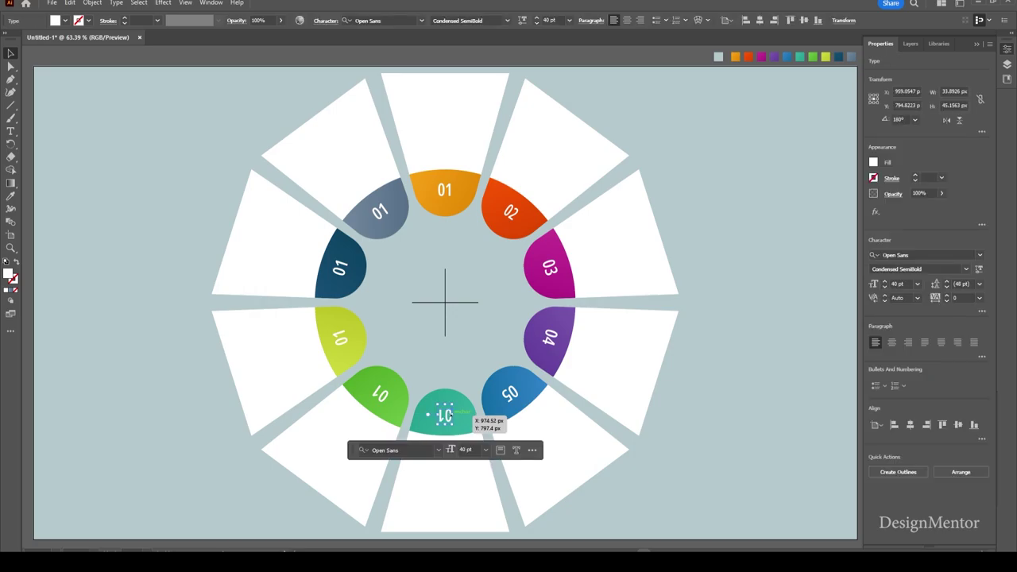
pyautogui.doubleClick(443, 415)
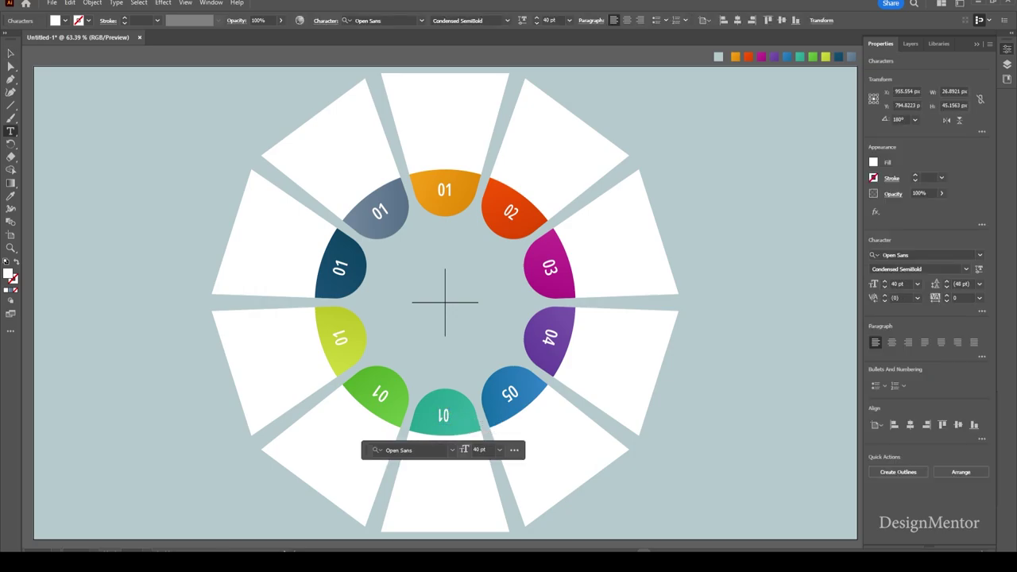
pyautogui.click(443, 416)
pyautogui.hotkey('ctrl', 'a')
pyautogui.click(674, 466)
pyautogui.hotkey('ctrl', 'z')
pyautogui.press('v')
pyautogui.click(674, 467)
pyautogui.doubleClick(443, 415)
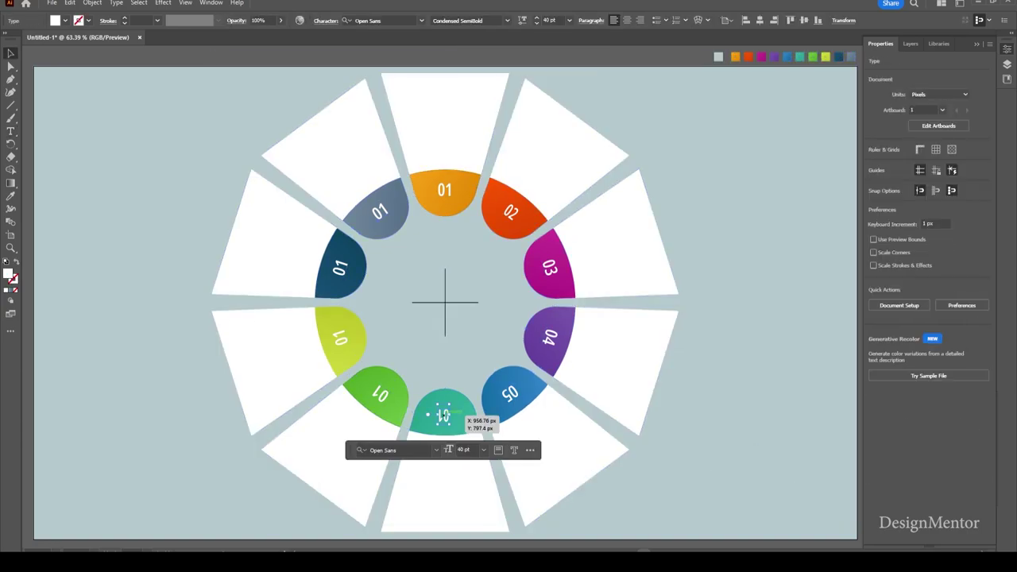
pyautogui.hotkey('ctrl', 'a')
pyautogui.write('06')
pyautogui.press('Escape')
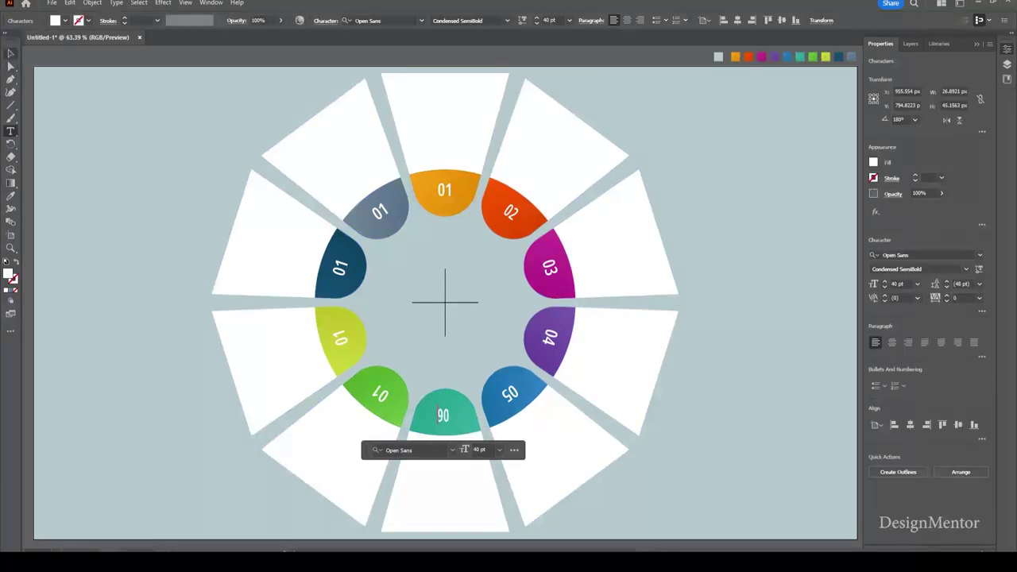
pyautogui.hotkey('ctrl', 'shift', 'a')
# Change the number on the green tip to 07.
pyautogui.press('t')
pyautogui.click(380, 394)
pyautogui.hotkey('ctrl', 'a')
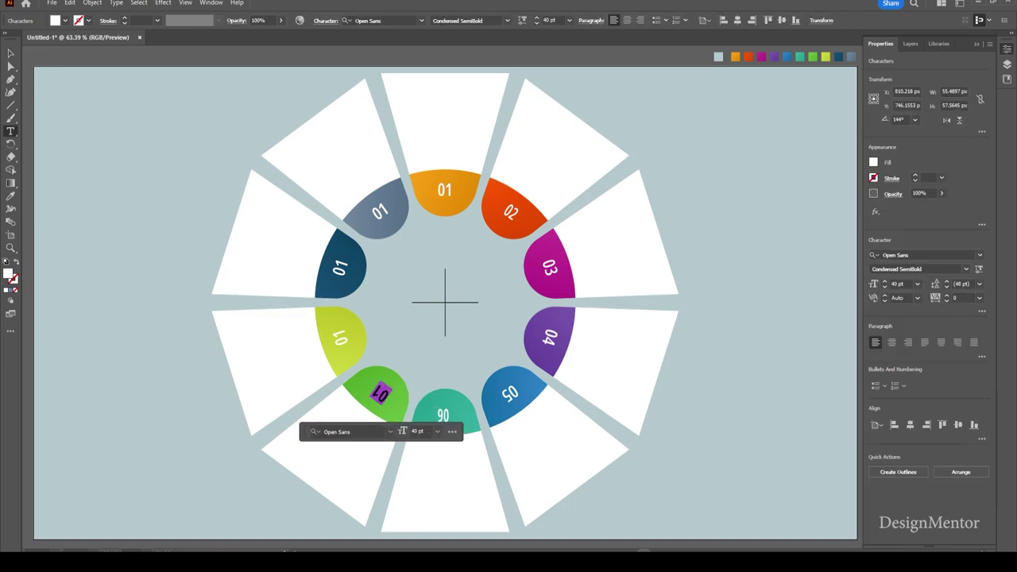
pyautogui.write('07')
pyautogui.hotkey('ctrl', 'a')
pyautogui.write('07')
pyautogui.press('Escape')
pyautogui.doubleClick(382, 393)
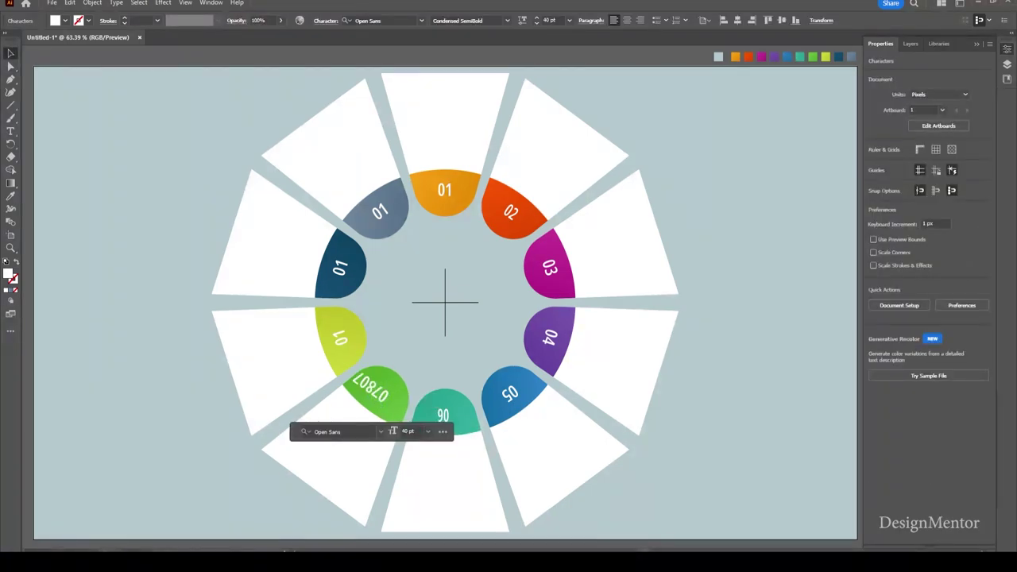
pyautogui.hotkey('ctrl', 'a')
pyautogui.press('Escape')
pyautogui.doubleClick(383, 393)
pyautogui.hotkey('ctrl', 'a')
pyautogui.write('07')
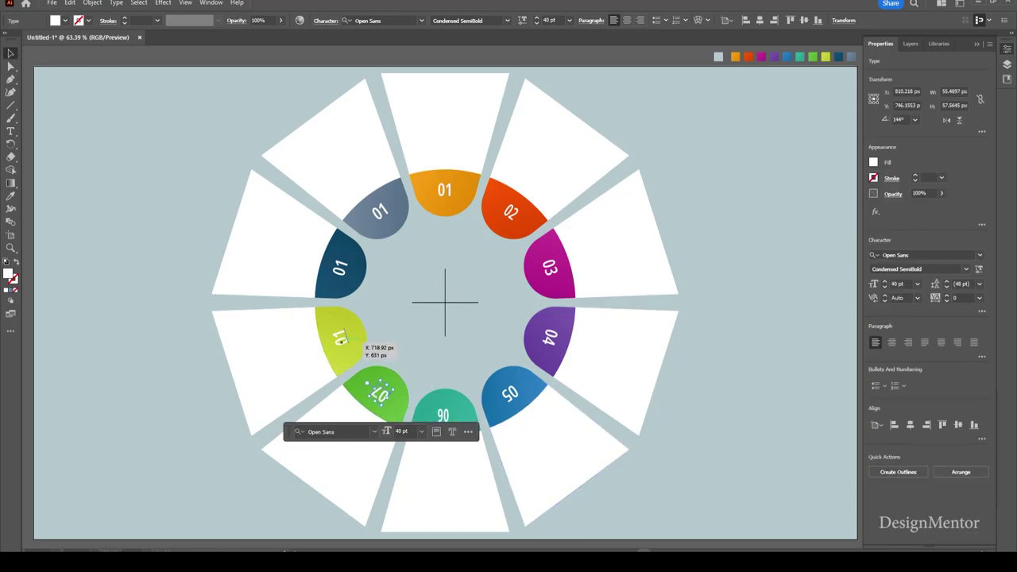
# Change the number on the lime tip to 08 and the one on the dark blue tip to 09.
pyautogui.click(336, 322)
pyautogui.hotkey('ctrl', 'a')
pyautogui.write('0')
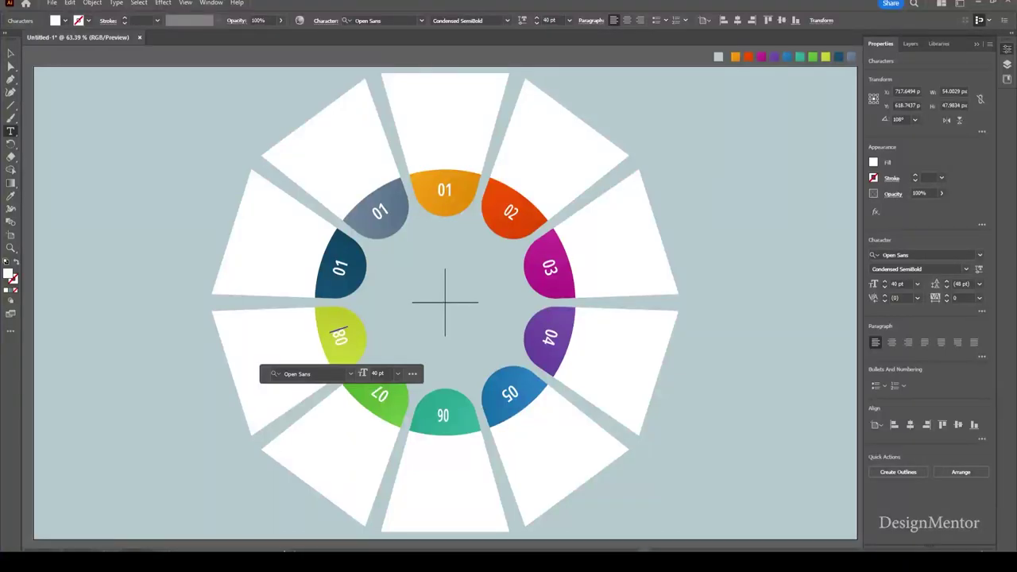
pyautogui.press('Escape')
pyautogui.doubleClick(341, 267)
pyautogui.hotkey('ctrl', 'a')
pyautogui.write('09')
pyautogui.press('Escape')
# Change the number on the slate-grey tip to 10.
pyautogui.click(380, 211)
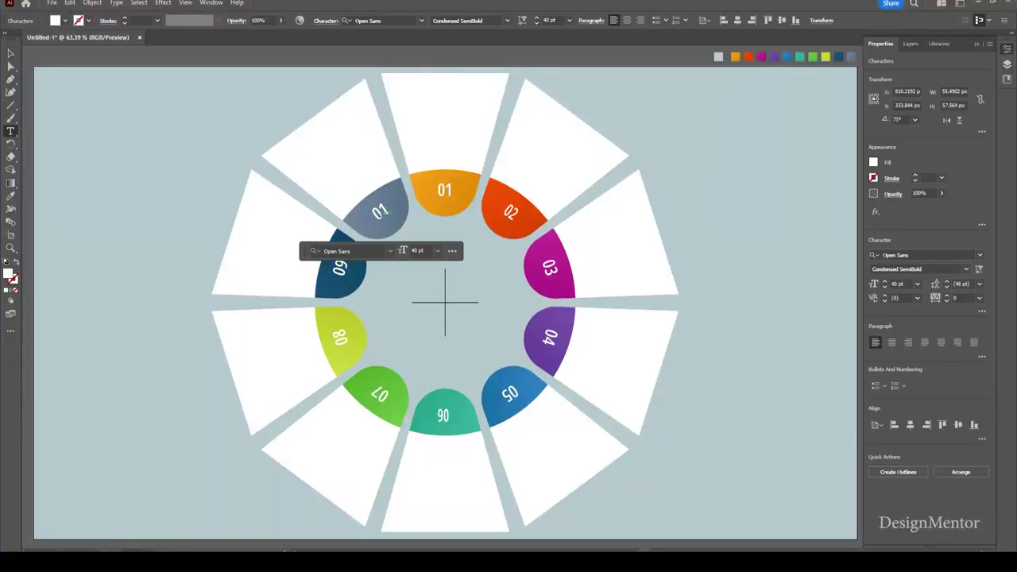
pyautogui.hotkey('ctrl', 'a')
pyautogui.write('10')
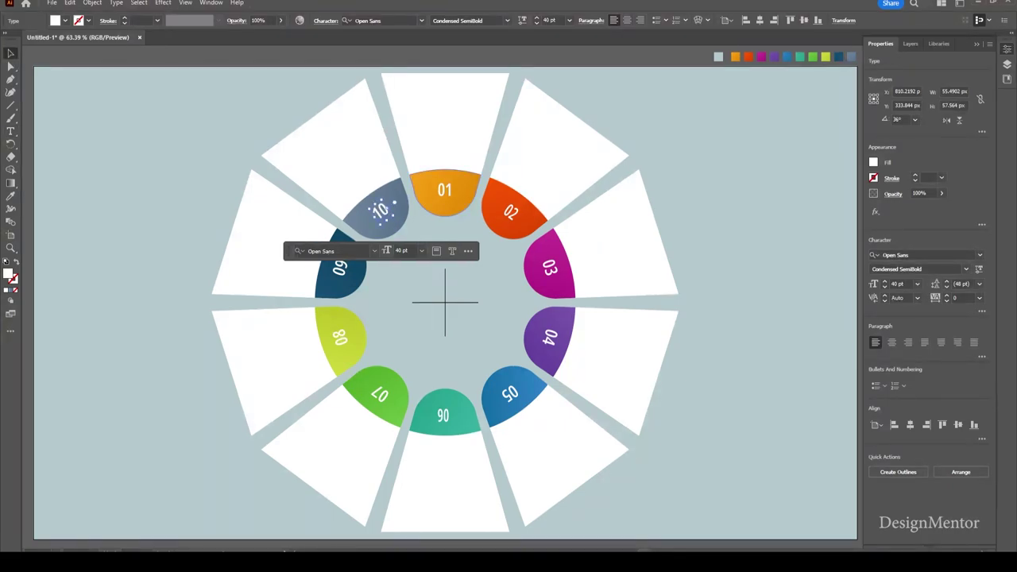
pyautogui.press('Escape')
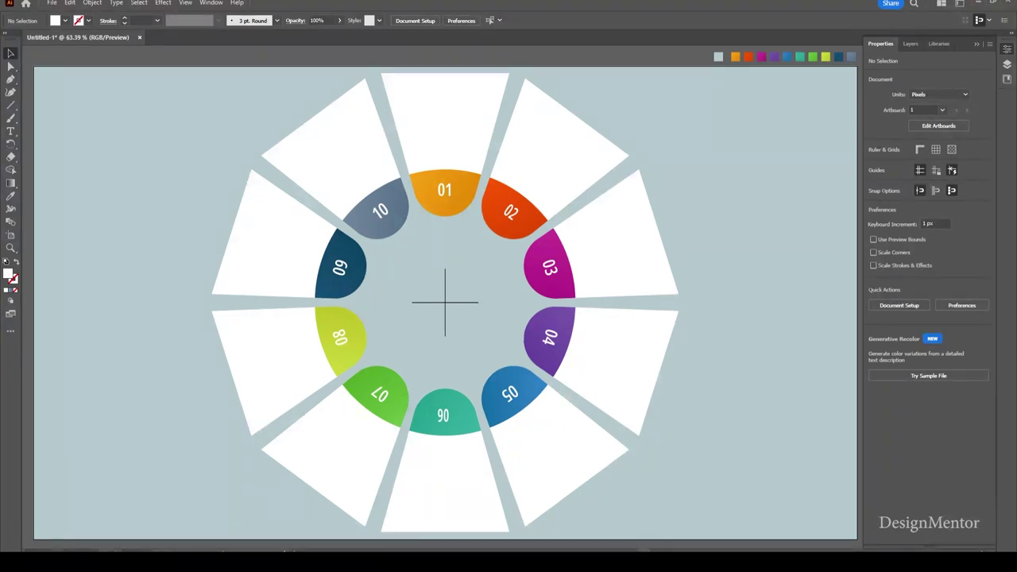
# Add the text SINGAPORE in the upper part of the white segment above the 01 tip.
pyautogui.click(10, 132)
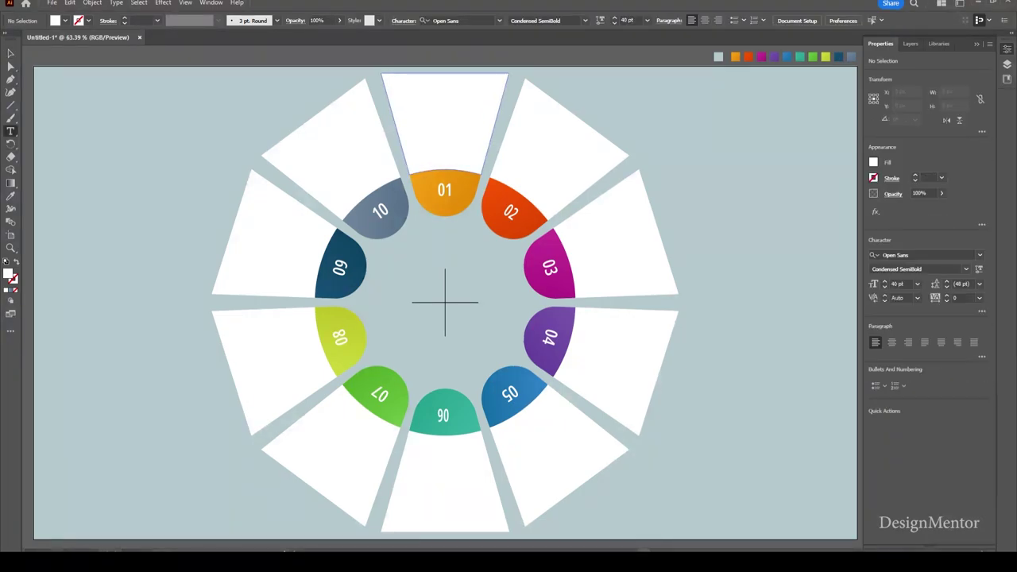
pyautogui.click(406, 114)
pyautogui.write('SINGAPORE')
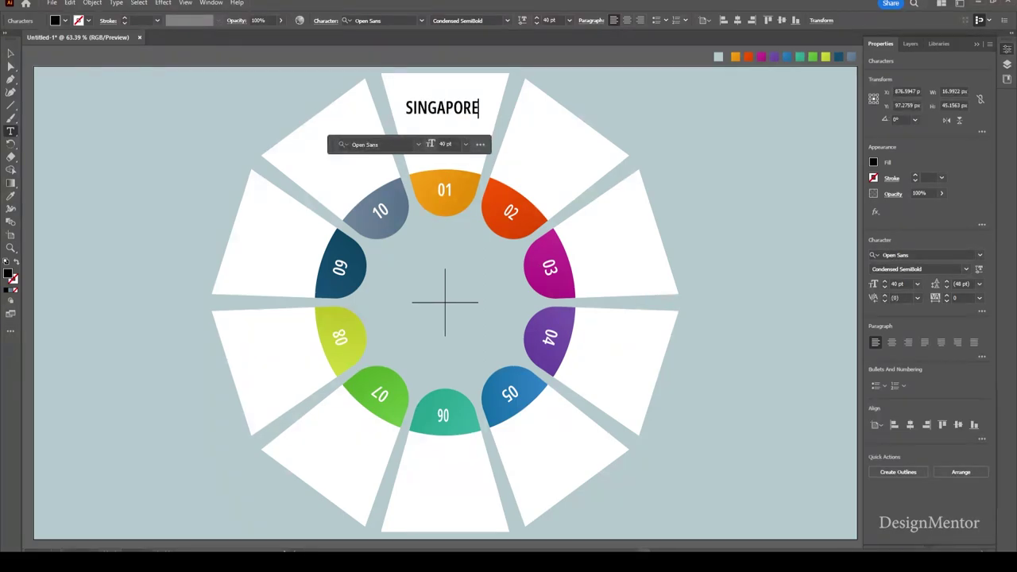
pyautogui.hotkey('ctrl', 'a')
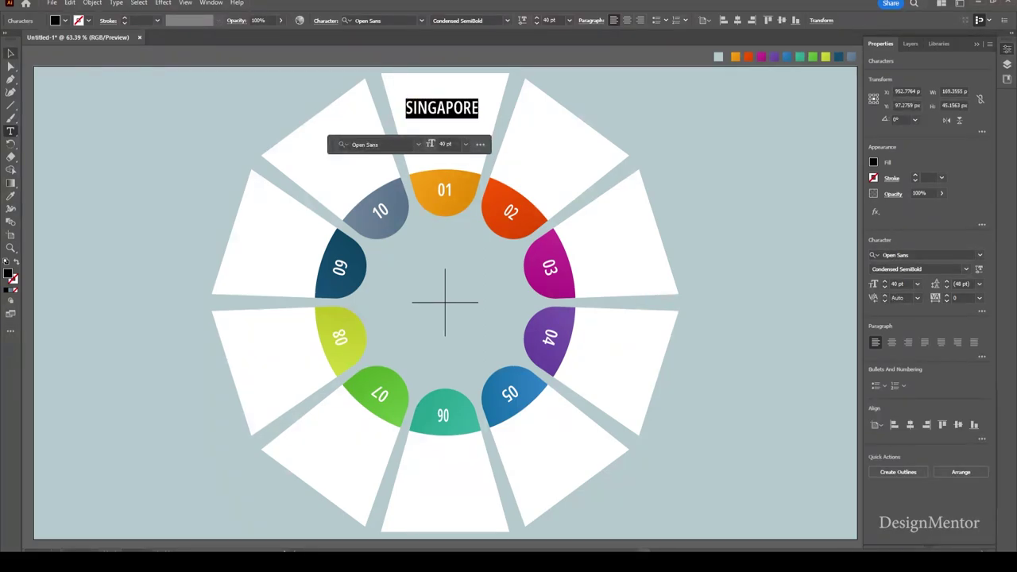
pyautogui.press('Escape')
# Fill the SINGAPORE text with the orange swatch to match the 01 tip.
pyautogui.press('i')
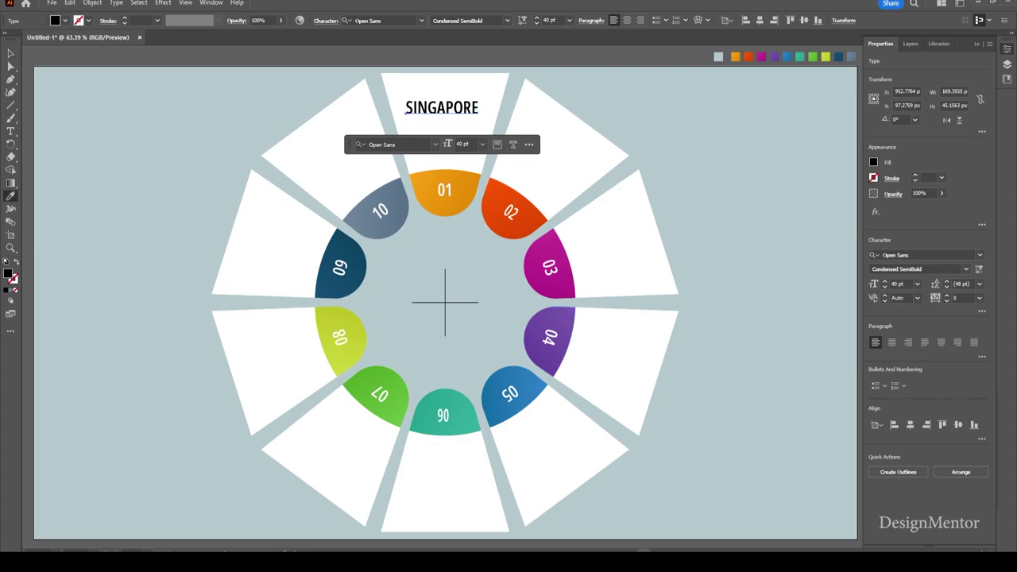
pyautogui.click(445, 206)
pyautogui.press('v')
pyautogui.click(409, 110)
pyautogui.click(65, 21)
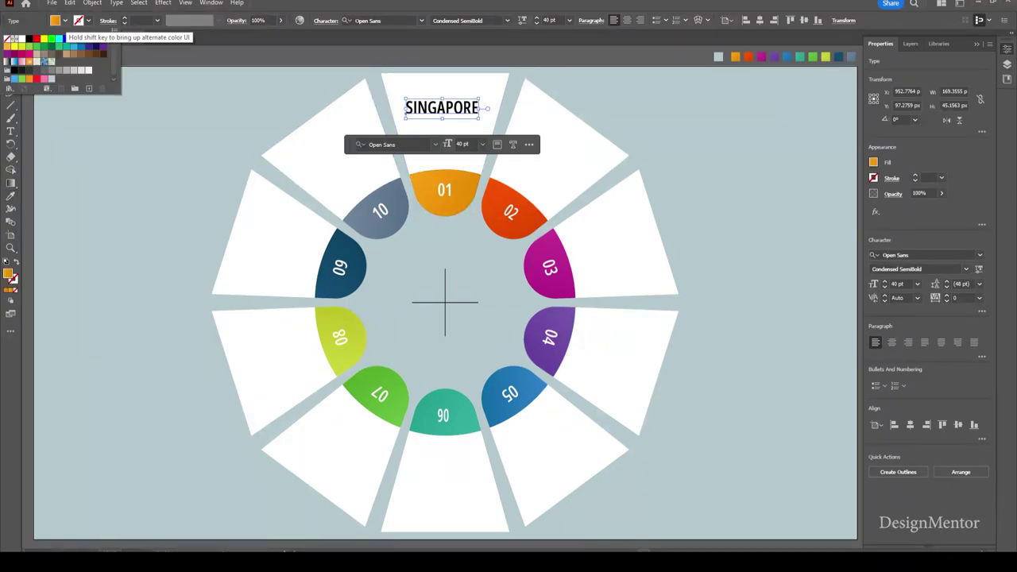
pyautogui.click(26, 78)
pyautogui.click(199, 120)
pyautogui.click(445, 109)
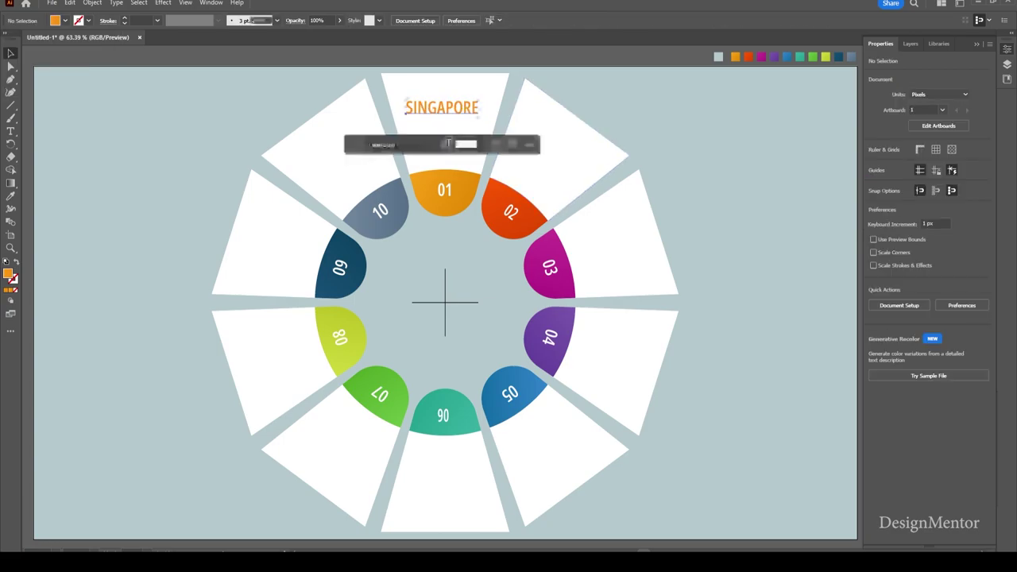
pyautogui.click(676, 119)
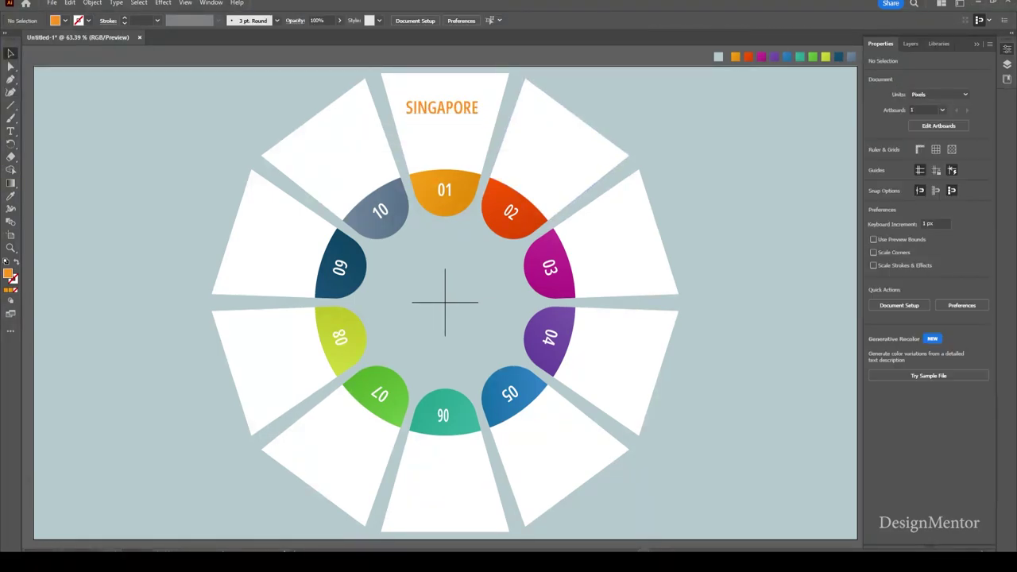
# Rotate a copy of the SINGAPORE text by 36° about the cross's centre and repeat it until all ten white segments are labelled.
pyautogui.click(440, 108)
pyautogui.moveTo(457, 109); pyautogui.dragTo(457, 109)
pyautogui.press('r')
pyautogui.keyDown('alt'); pyautogui.click(445, 302); pyautogui.keyUp('alt')
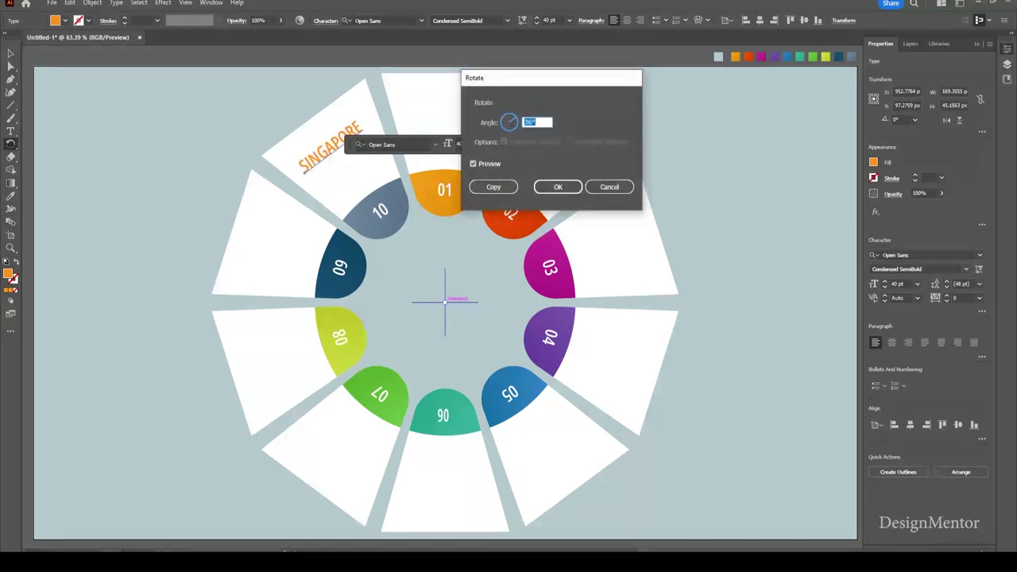
pyautogui.click(493, 188)
pyautogui.hotkey('ctrl', 'd')
pyautogui.hotkey('ctrl', 'd')
pyautogui.hotkey('ctrl', 'd')
pyautogui.hotkey('ctrl', 'd')
pyautogui.hotkey('ctrl', 'd')
pyautogui.hotkey('ctrl', 'd')
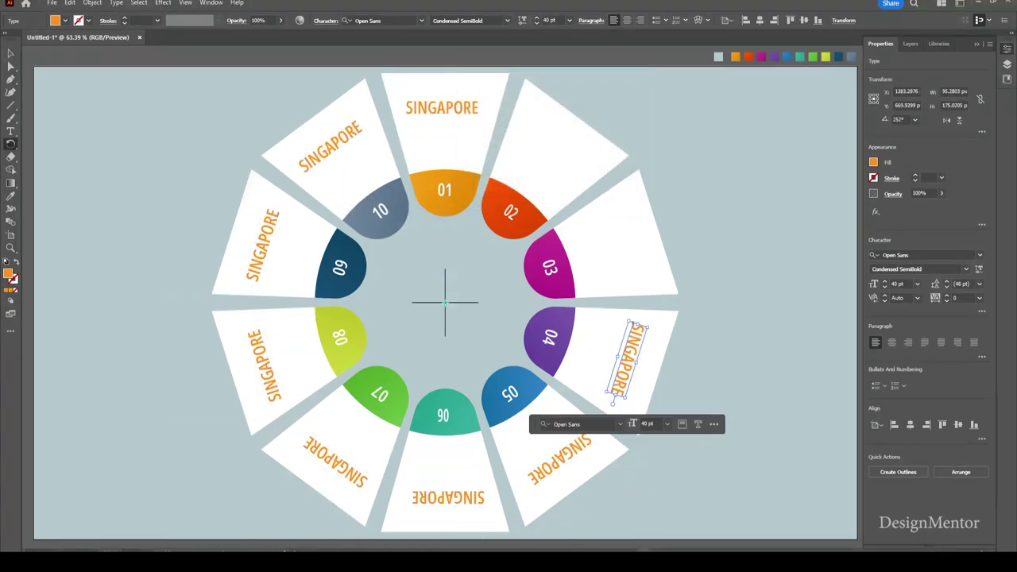
pyautogui.hotkey('ctrl', 'd')
pyautogui.hotkey('ctrl', 'd')
pyautogui.press('v')
pyautogui.hotkey('ctrl', 'shift', 'a')
# Change the label in the white segment of tip 02 to NEW YORK.
pyautogui.doubleClick(554, 139)
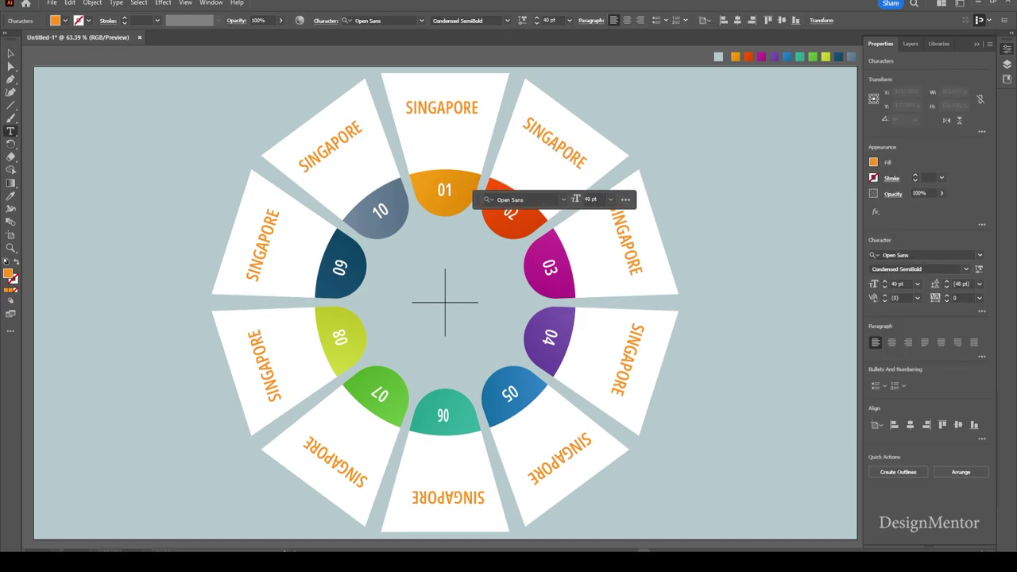
pyautogui.doubleClick(554, 139)
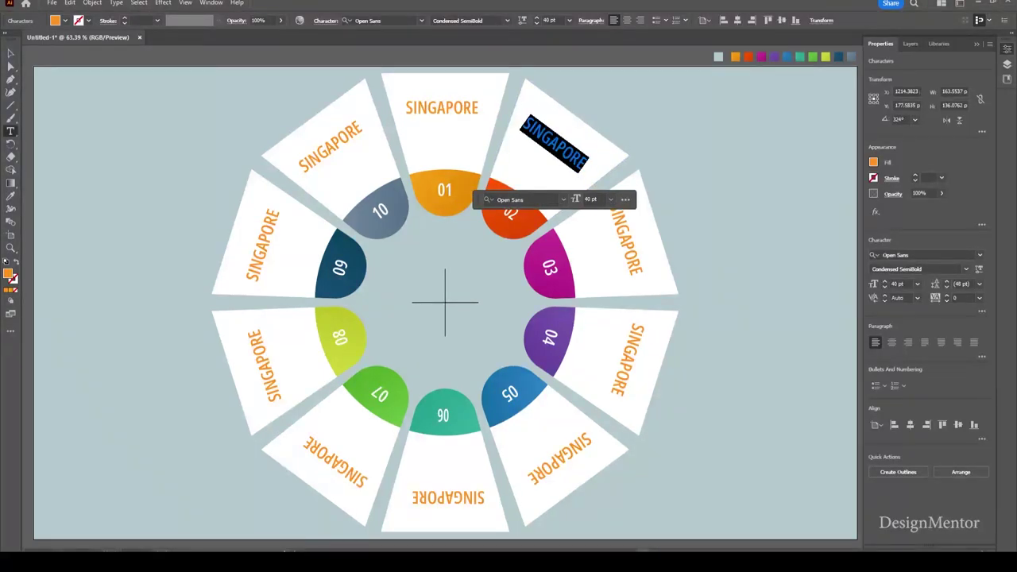
pyautogui.write('NEW YORK')
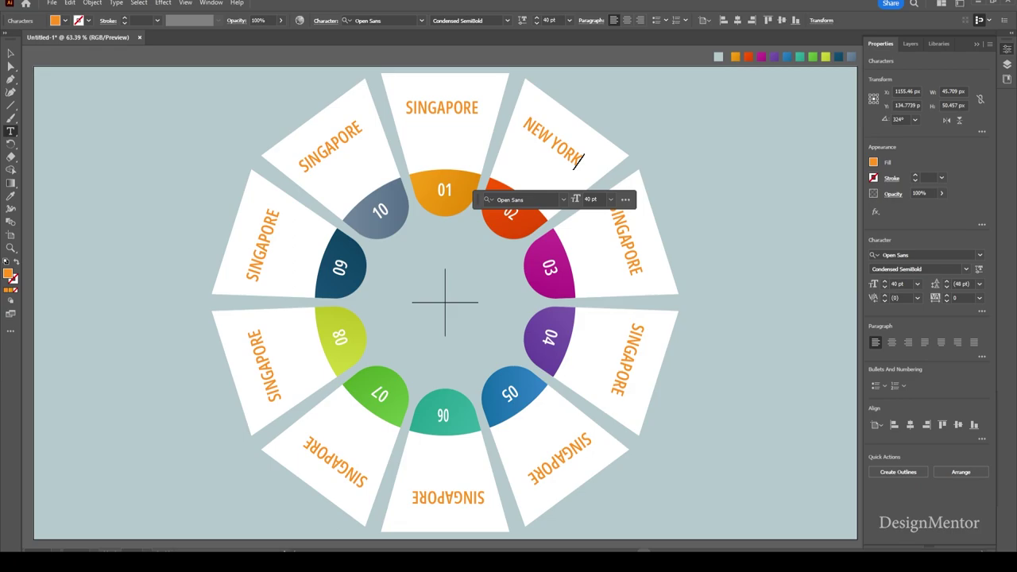
pyautogui.press('Escape')
# Change the label in the white segment of tip 03 to TEL-AVIV and shift it along its baseline to centre it in the segment.
pyautogui.doubleClick(620, 226)
pyautogui.doubleClick(619, 226)
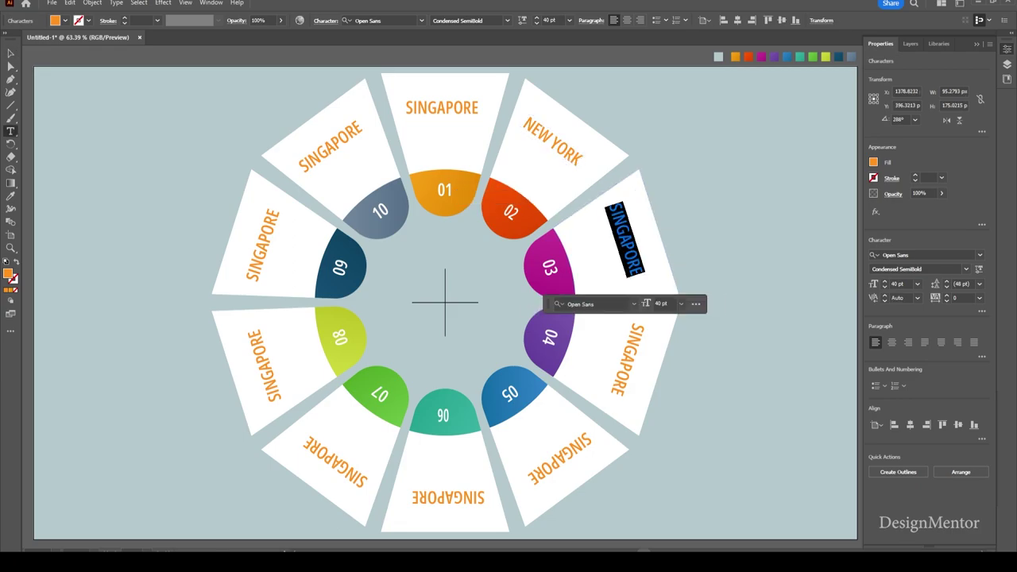
pyautogui.write('TE')
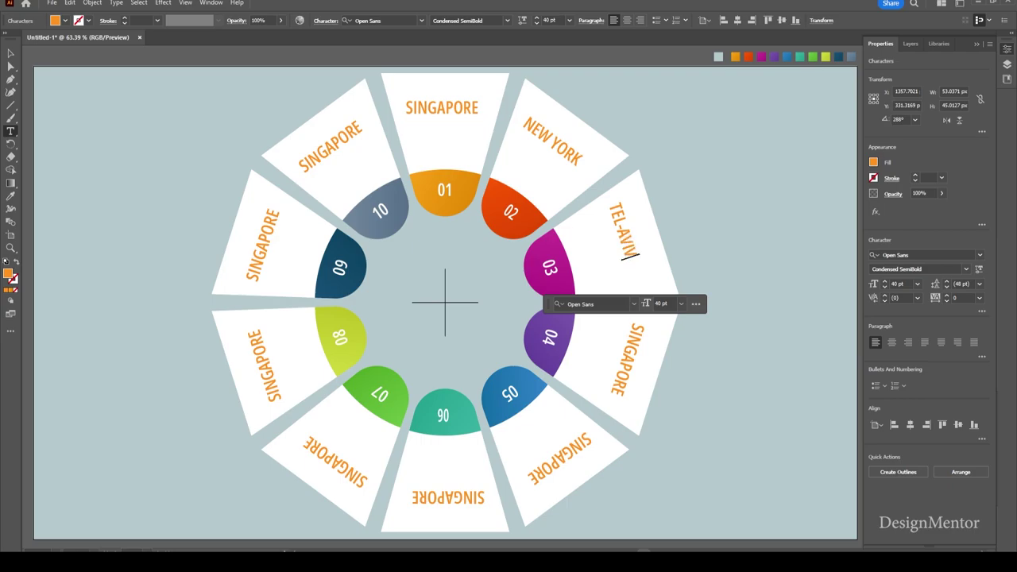
pyautogui.write('L-AVIV')
pyautogui.press('Home')
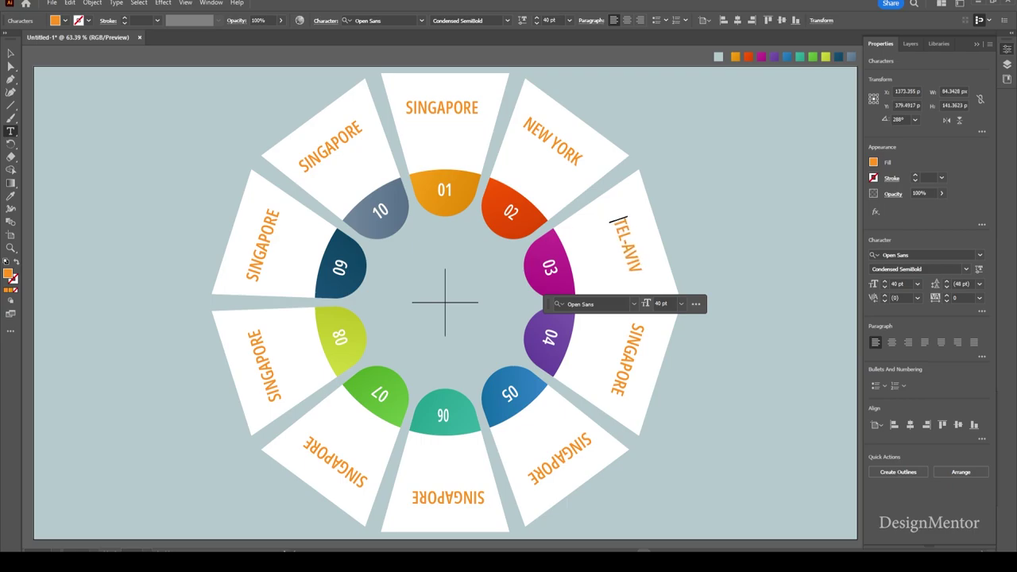
pyautogui.click(11, 53)
pyautogui.click(104, 111)
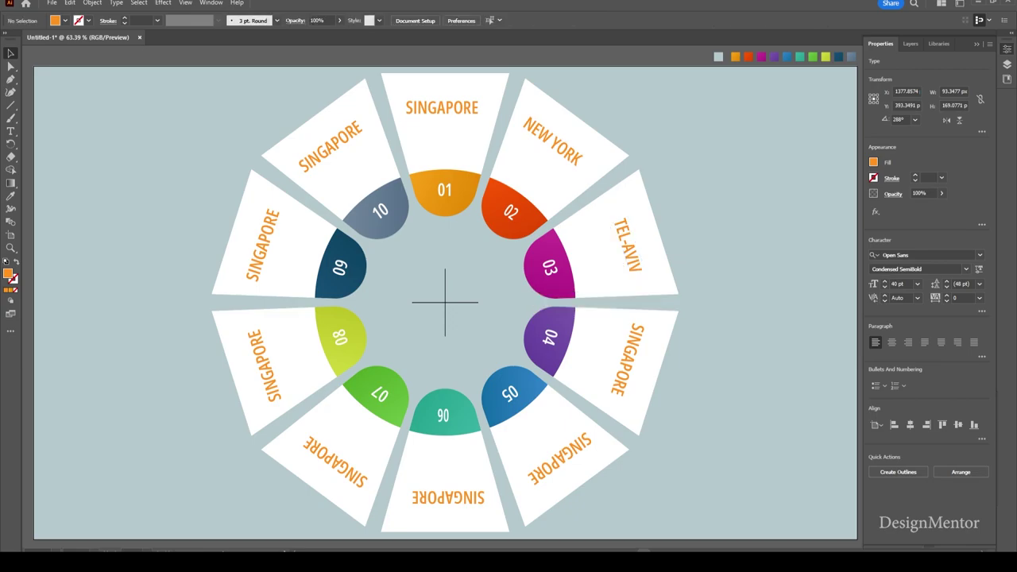
pyautogui.doubleClick(632, 234)
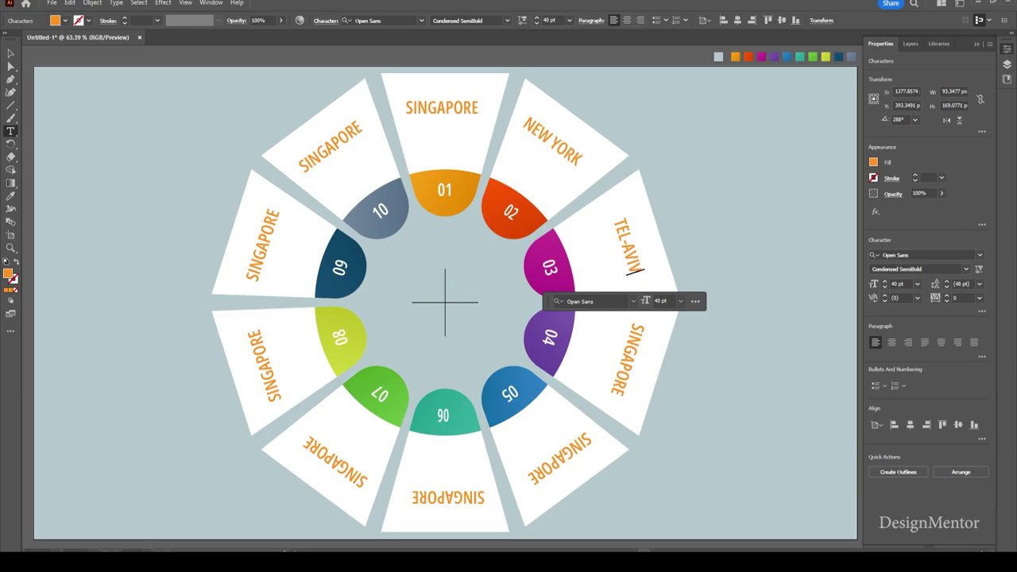
pyautogui.press('v')
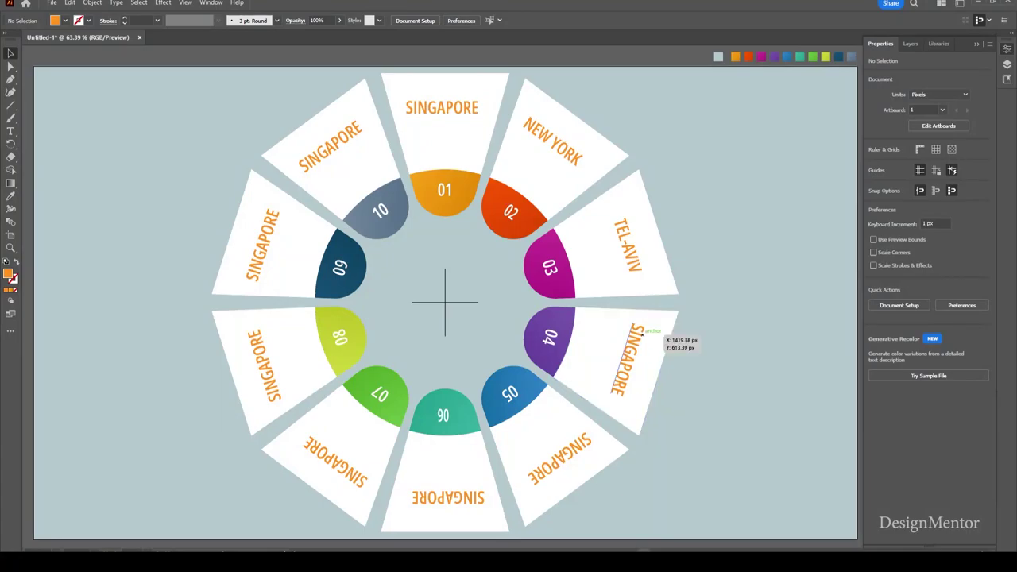
# Change the label in the segment of tip 04 to HONGKONG and the one in the segment of tip 05 to LOS ANGELES.
pyautogui.tripleClick(628, 359)
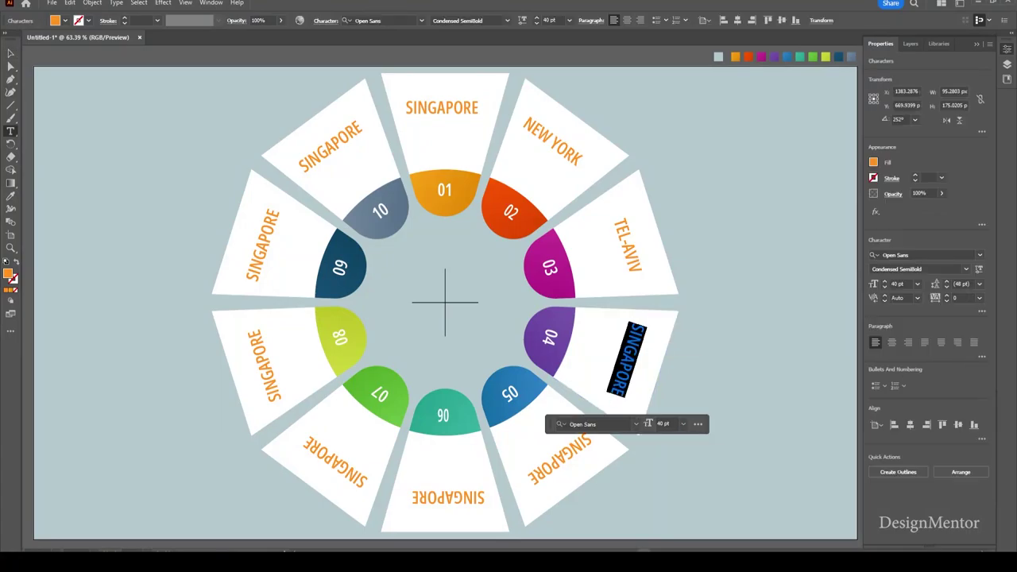
pyautogui.write('HONGKONG')
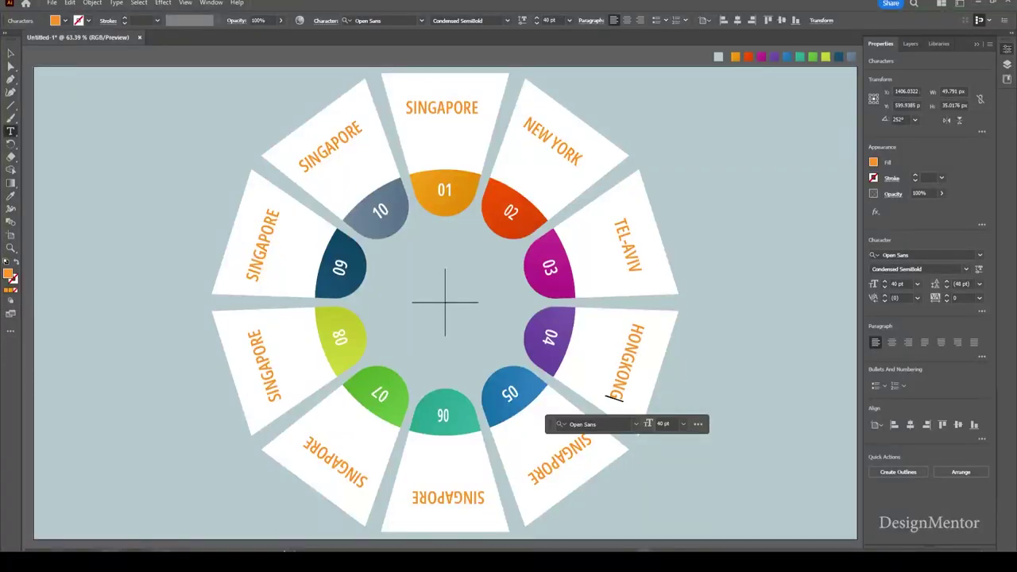
pyautogui.doubleClick(559, 451)
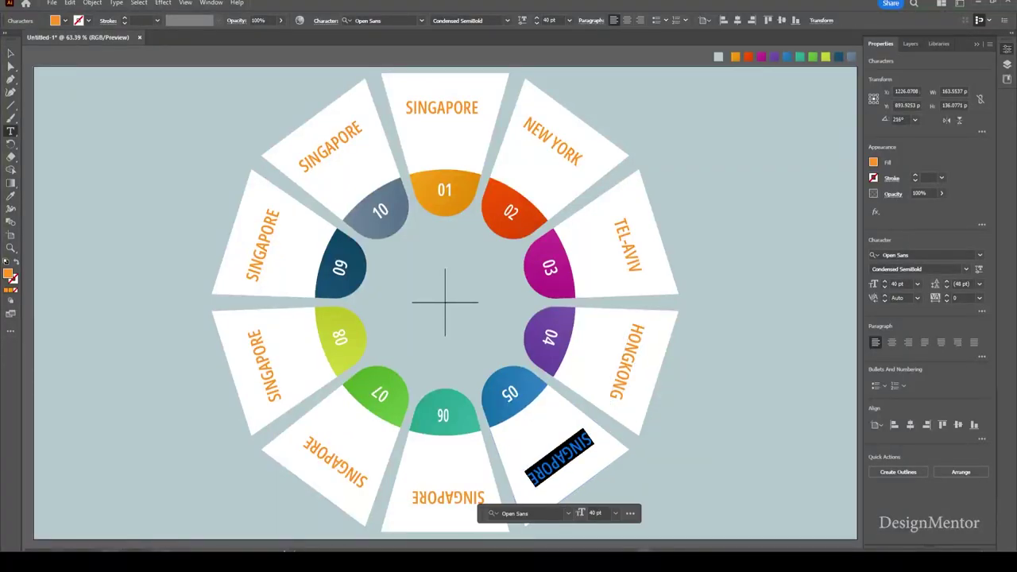
pyautogui.write('LOS ANGELES')
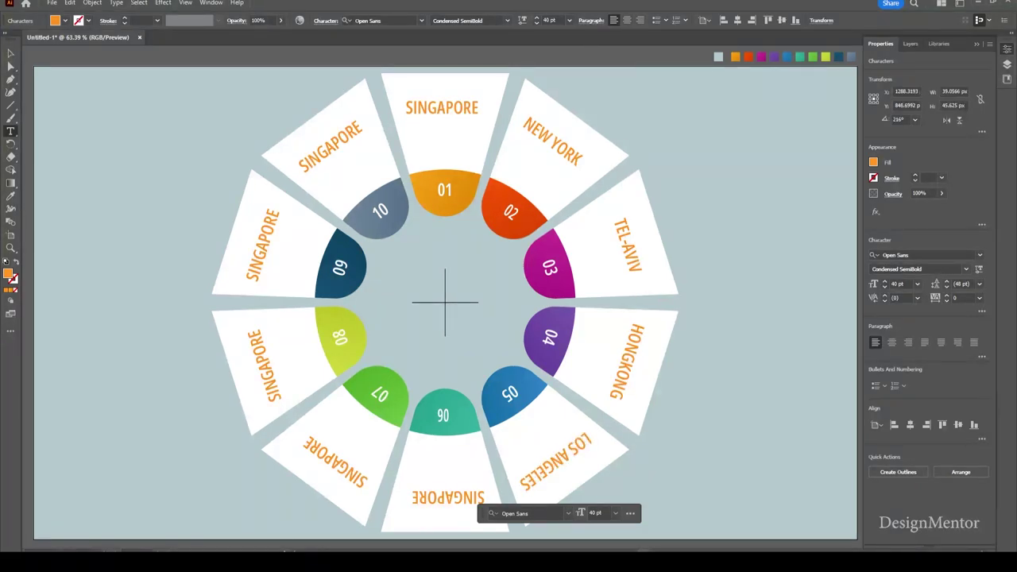
pyautogui.press('Escape')
# Change the label in the segment of tip 06 to ZURICH and centre it in the segment.
pyautogui.doubleClick(449, 498)
pyautogui.hotkey('ctrl', 'a')
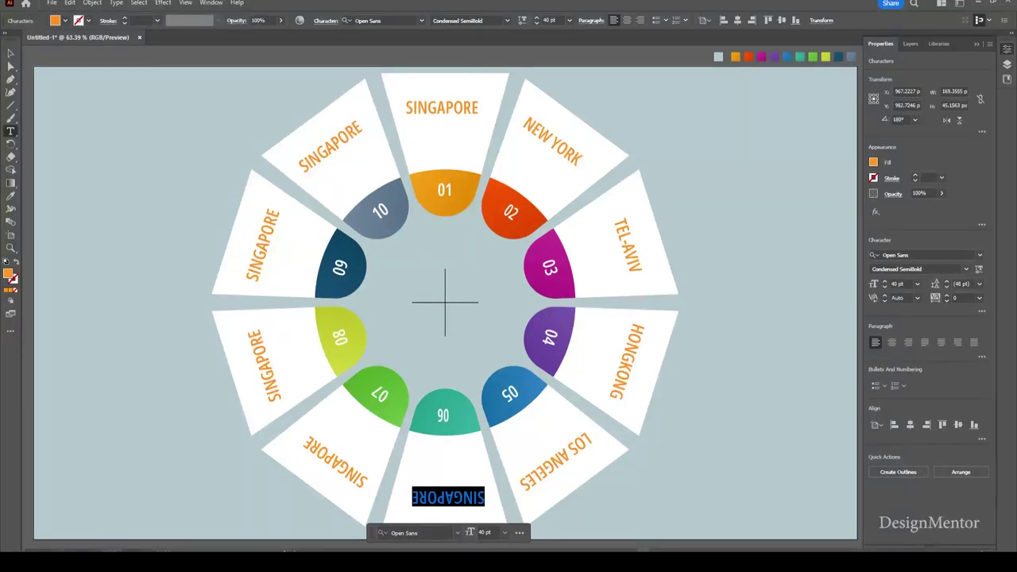
pyautogui.write('ZURICH')
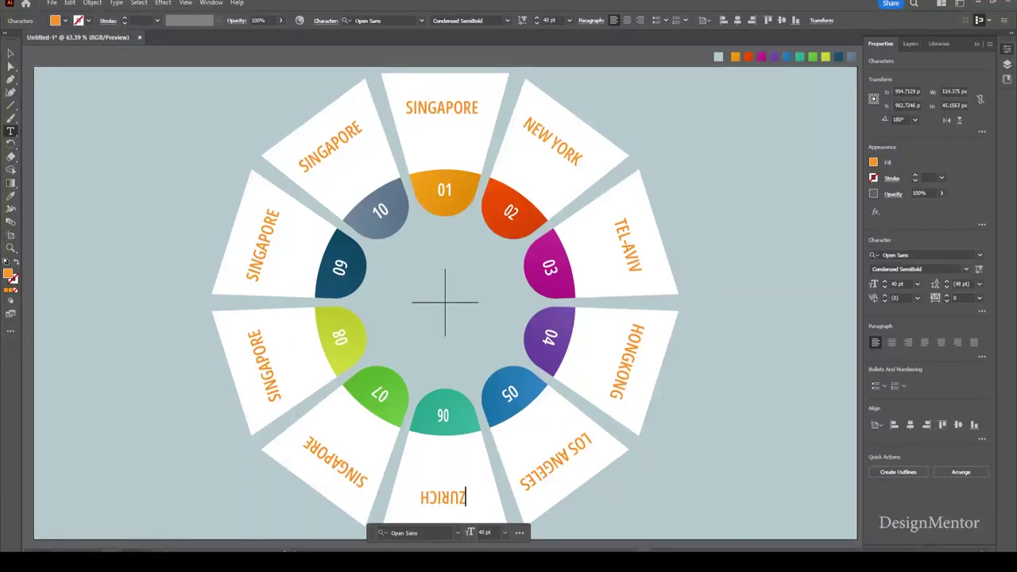
# Change the label in the segment of tip 07 to GENEVA and centre it in the segment.
pyautogui.press('Escape')
pyautogui.doubleClick(350, 471)
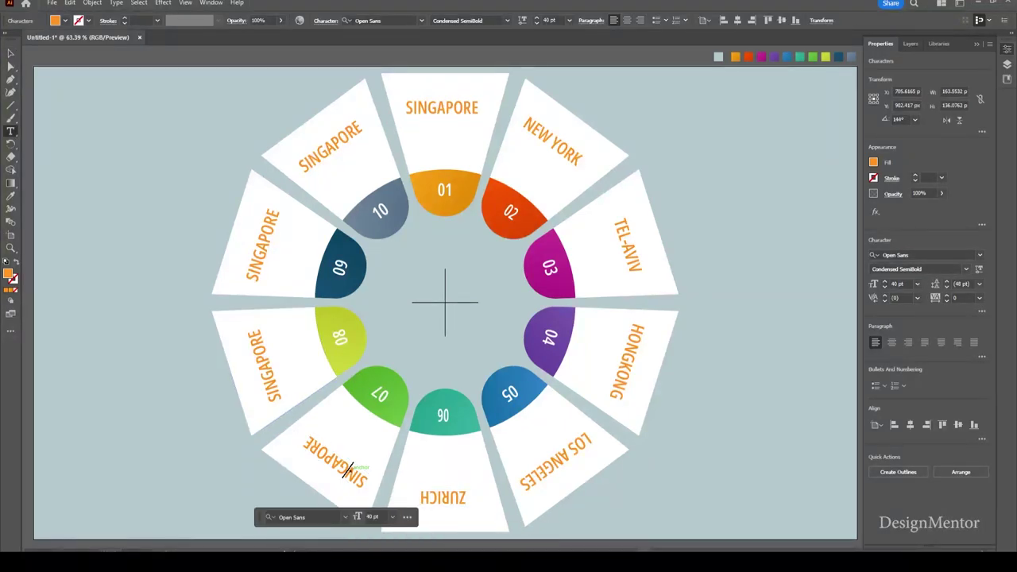
pyautogui.hotkey('ctrl', 'a')
pyautogui.write('GENEVA')
pyautogui.press('Home')
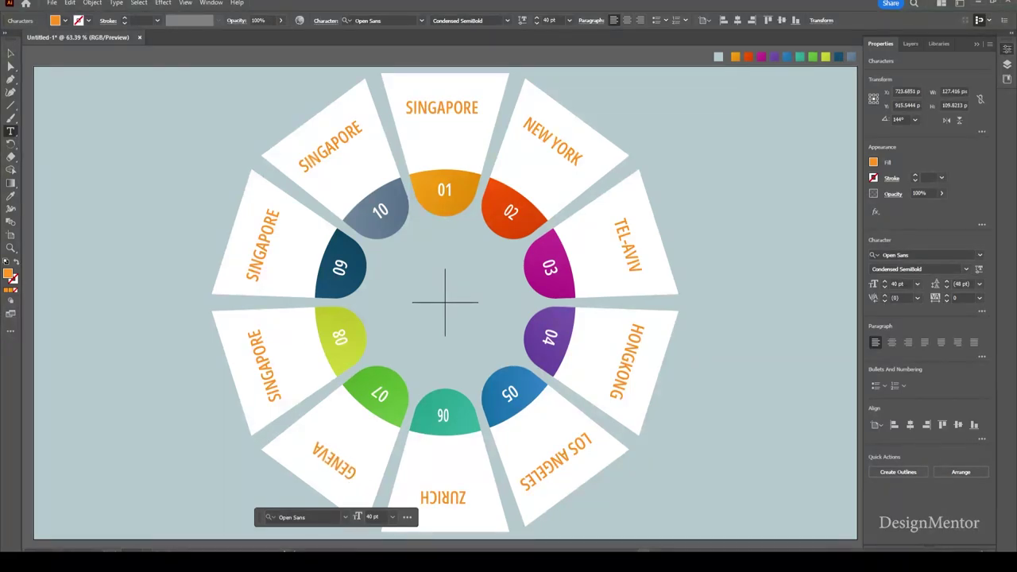
pyautogui.press('Escape')
# Change the label in the segment of tip 08 to SAN FRANCISCO and nudge it right and down to fit inside the segment.
pyautogui.doubleClick(271, 372)
pyautogui.hotkey('ctrl', 'a')
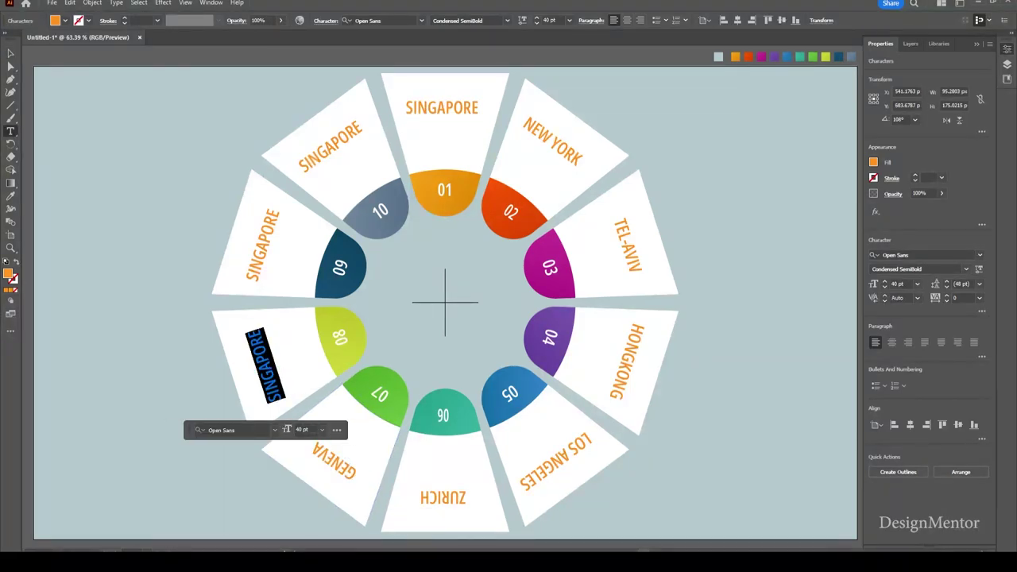
pyautogui.write('SAN FRANCISCO')
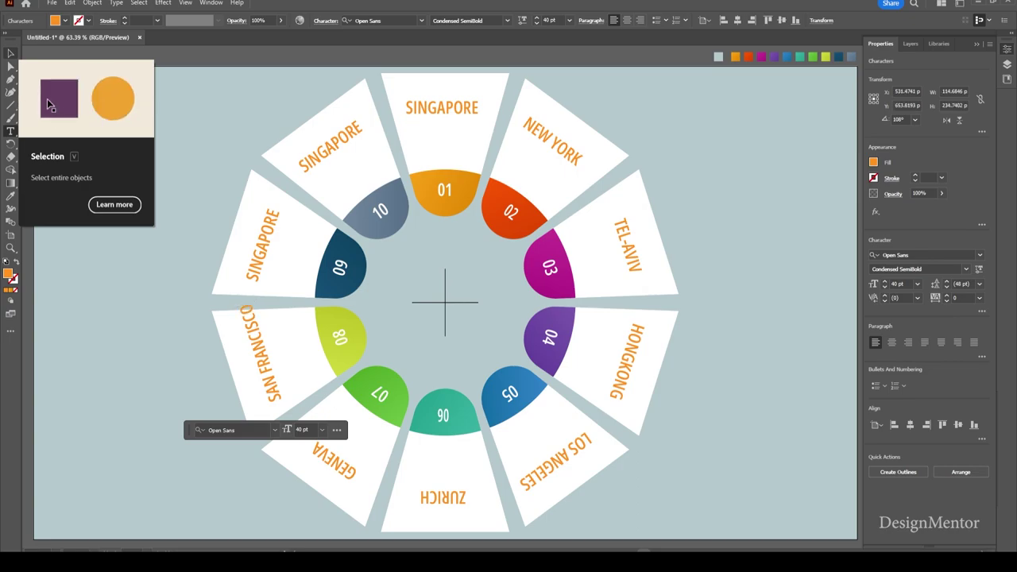
pyautogui.press('Home')
pyautogui.click(10, 53)
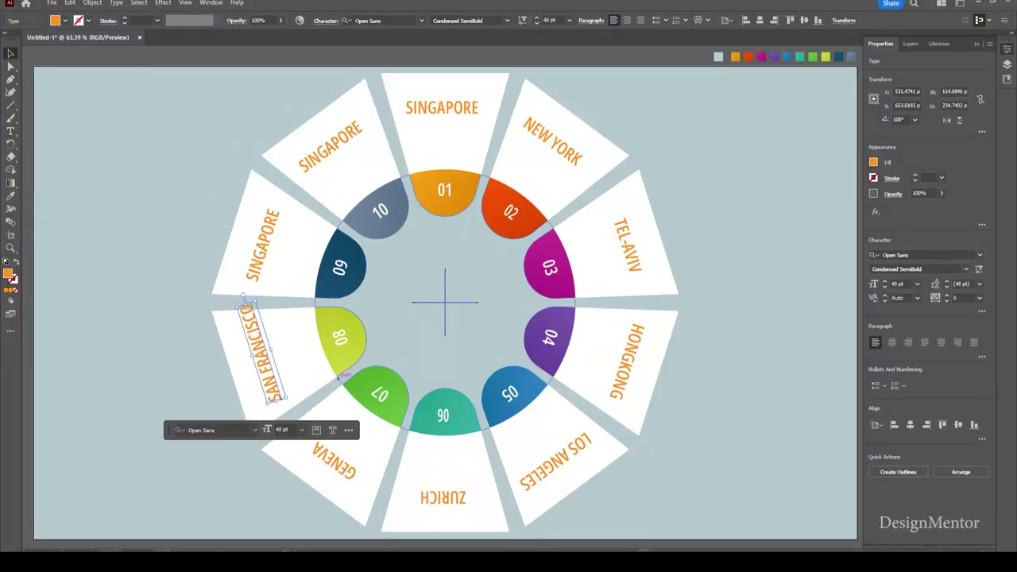
pyautogui.hotkey('shift', 'Right')
pyautogui.hotkey('shift', 'Down')
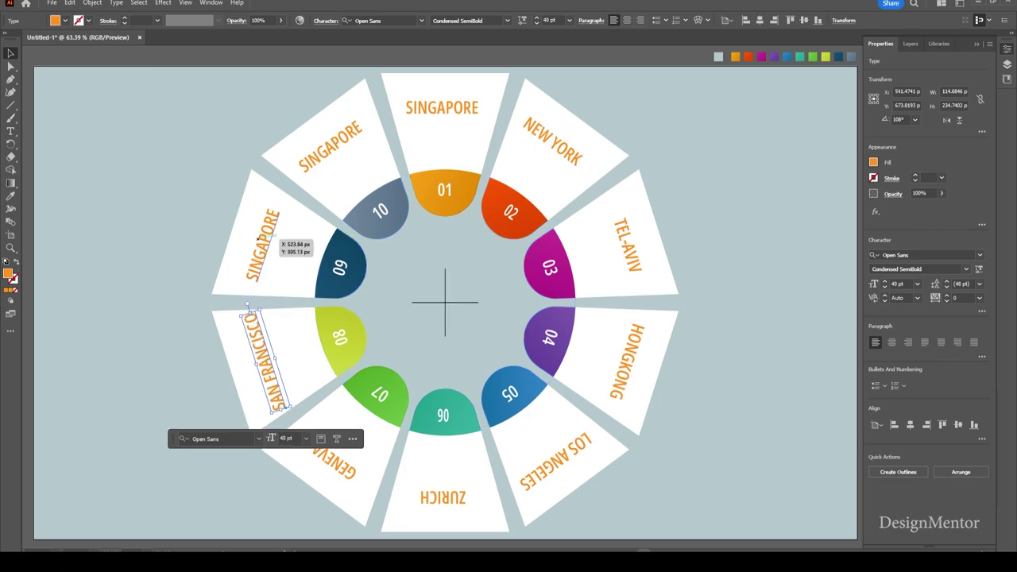
# Change the label in the segment of tip 09 to PARIS and centre it in the segment.
pyautogui.doubleClick(265, 241)
pyautogui.hotkey('ctrl', 'a')
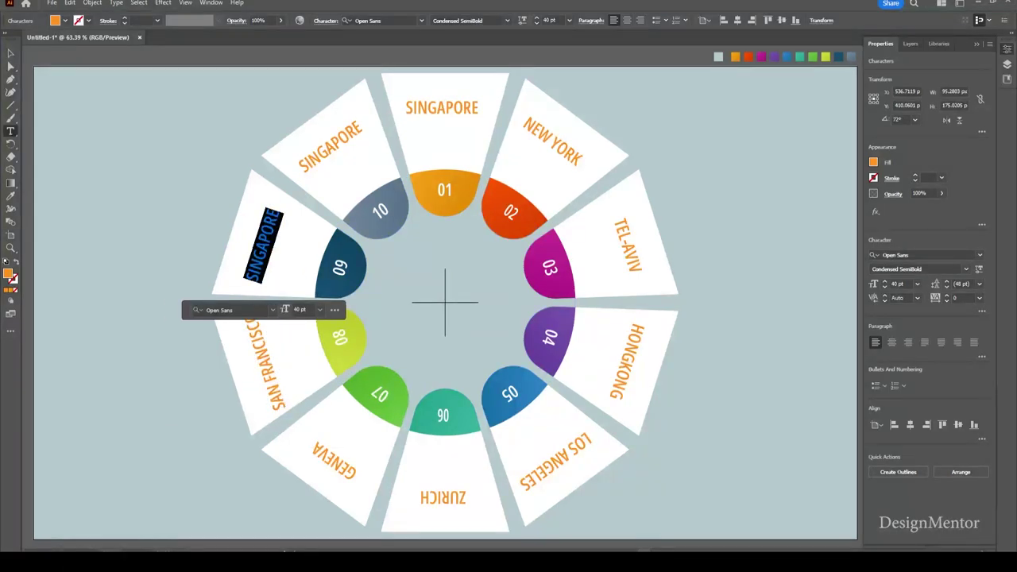
pyautogui.write('PARIS')
pyautogui.press('Home')
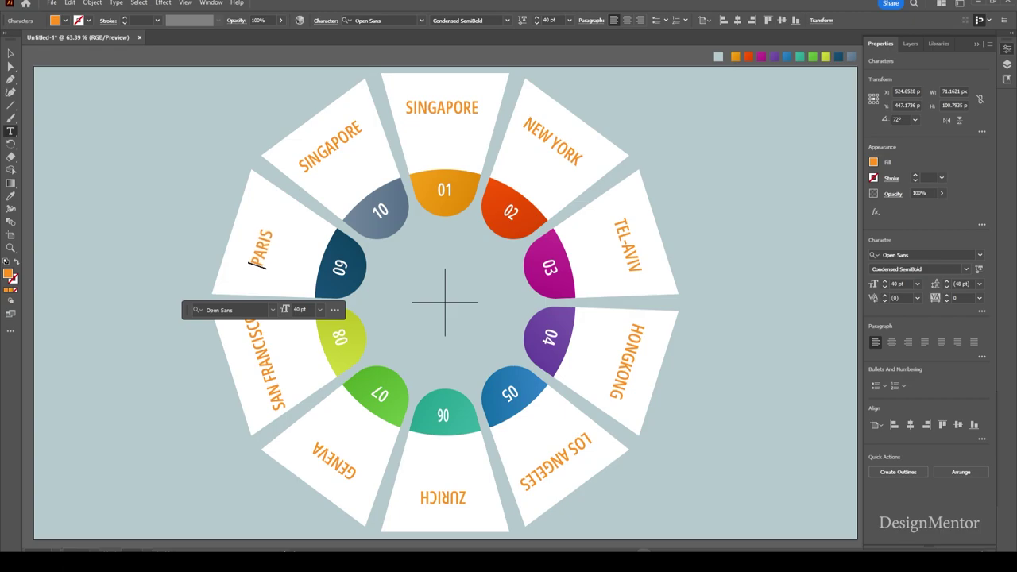
pyautogui.click(10, 53)
# Change the label in the segment of tip 10 to SYDNEY and centre it in the segment.
pyautogui.doubleClick(358, 131)
pyautogui.hotkey('ctrl', 'a')
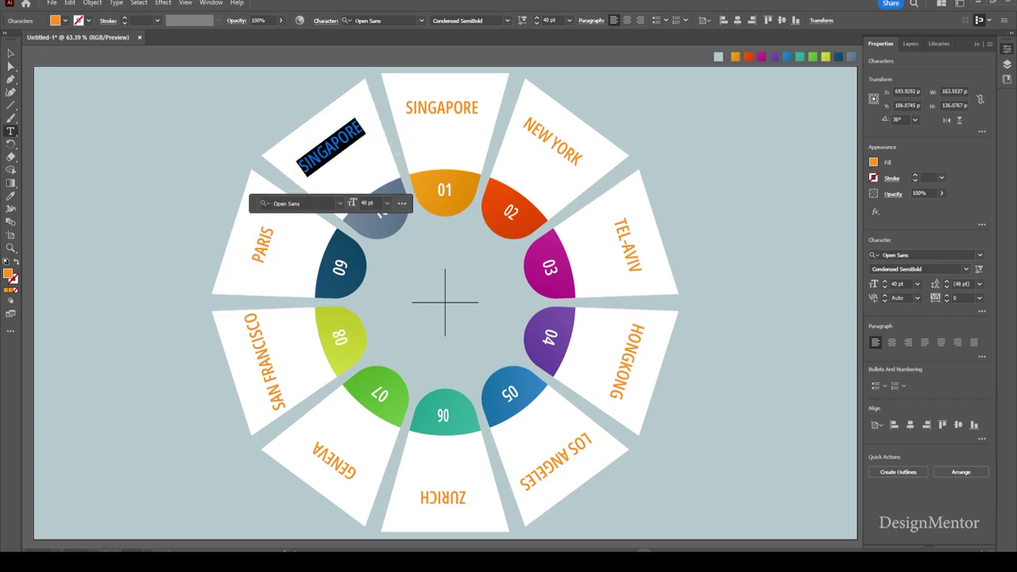
pyautogui.write('SYD')
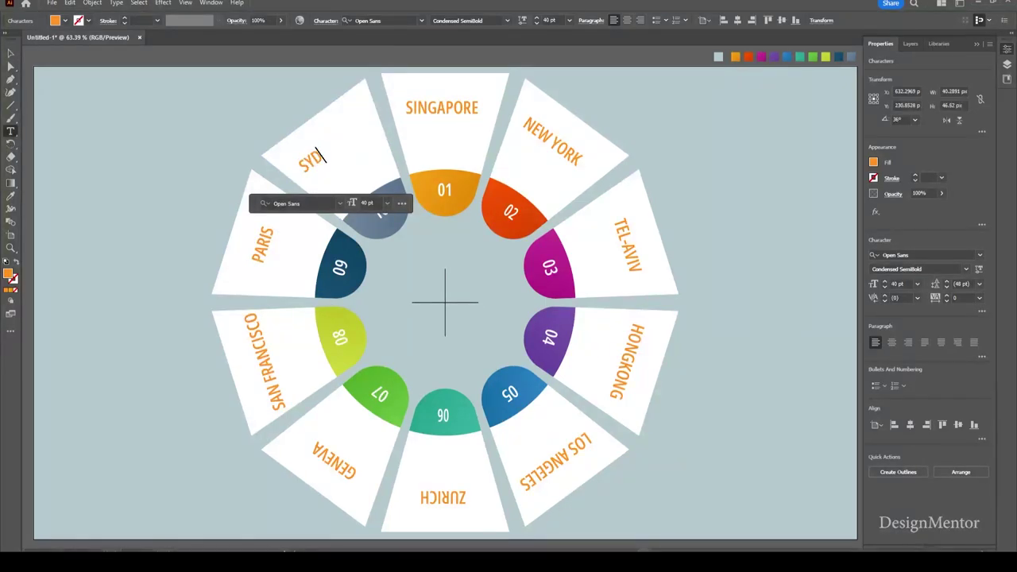
pyautogui.write('NEY')
pyautogui.press('Home')
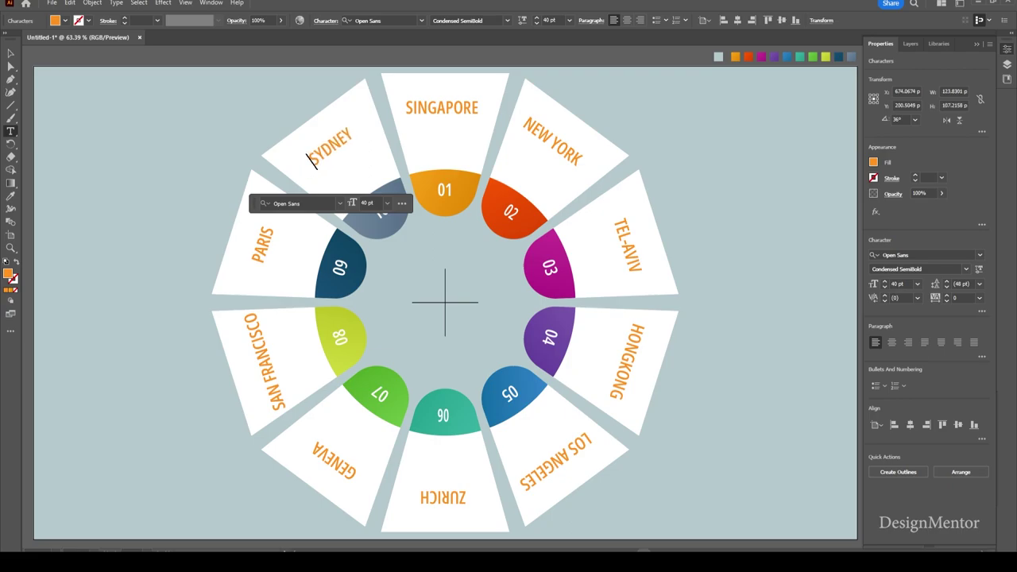
pyautogui.click(10, 53)
pyautogui.click(127, 135)
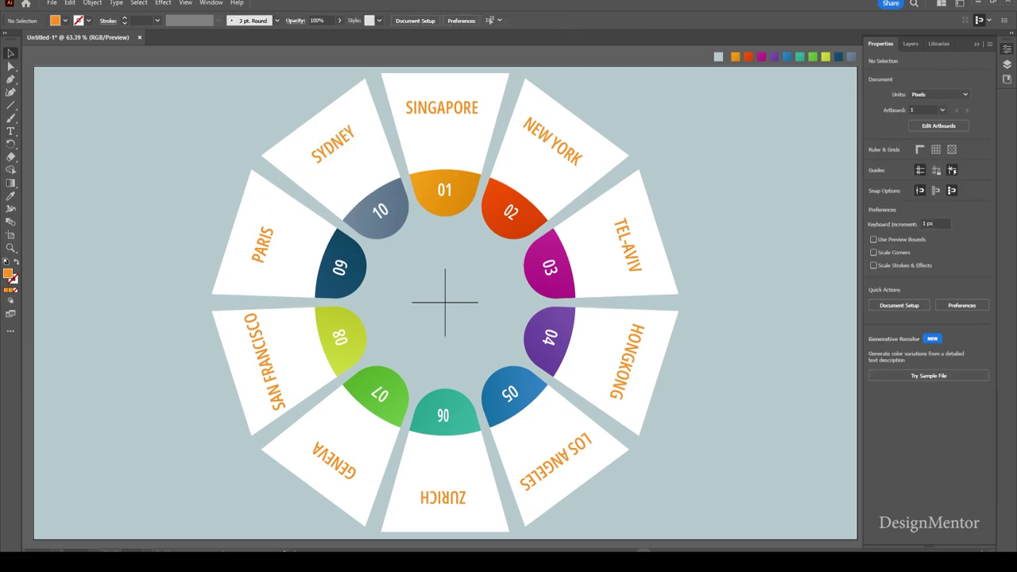
# Delete the vertical and horizontal crosshair lines at the centre of the infographic.
pyautogui.click(445, 319)
pyautogui.press('Delete')
pyautogui.click(468, 303)
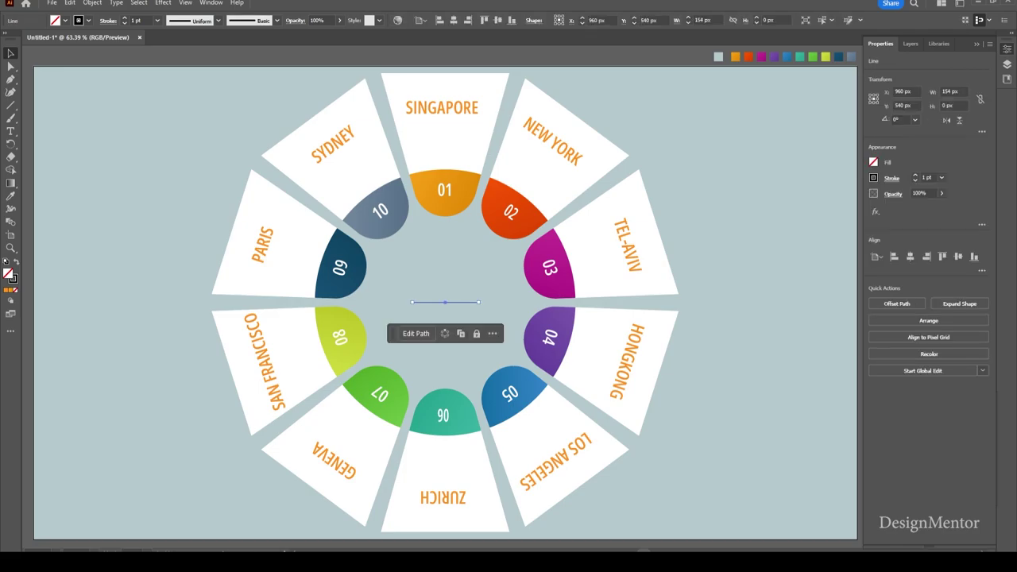
pyautogui.press('Delete')
# Convert all ten city labels to outlines, starting with NEW YORK and continuing with the other nine together.
pyautogui.moveTo(561, 141); pyautogui.dragTo(556, 142)
pyautogui.rightClick(543, 142)
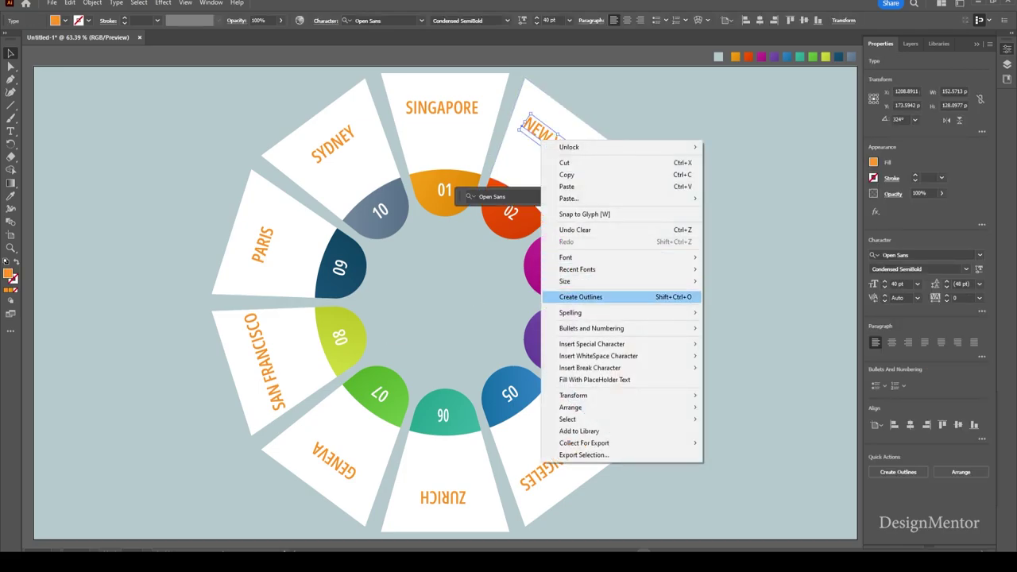
pyautogui.click(580, 298)
pyautogui.click(625, 239)
pyautogui.keyDown('shift'); pyautogui.click(628, 358); pyautogui.keyUp('shift')
pyautogui.keyDown('shift'); pyautogui.click(557, 460); pyautogui.keyUp('shift')
pyautogui.keyDown('shift'); pyautogui.click(443, 497); pyautogui.keyUp('shift')
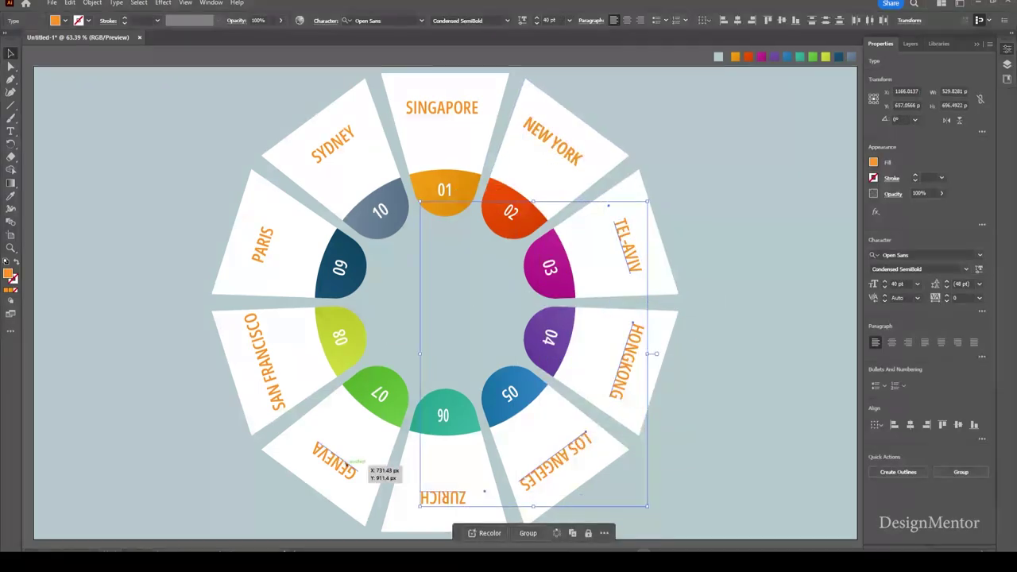
pyautogui.keyDown('shift'); pyautogui.click(334, 459); pyautogui.keyUp('shift')
pyautogui.keyDown('shift'); pyautogui.click(258, 362); pyautogui.keyUp('shift')
pyautogui.keyDown('shift'); pyautogui.click(262, 245); pyautogui.keyUp('shift')
pyautogui.keyDown('shift'); pyautogui.click(332, 143); pyautogui.keyUp('shift')
pyautogui.keyDown('shift'); pyautogui.click(442, 108); pyautogui.keyUp('shift')
pyautogui.rightClick(413, 113)
pyautogui.click(452, 268)
pyautogui.click(451, 268)
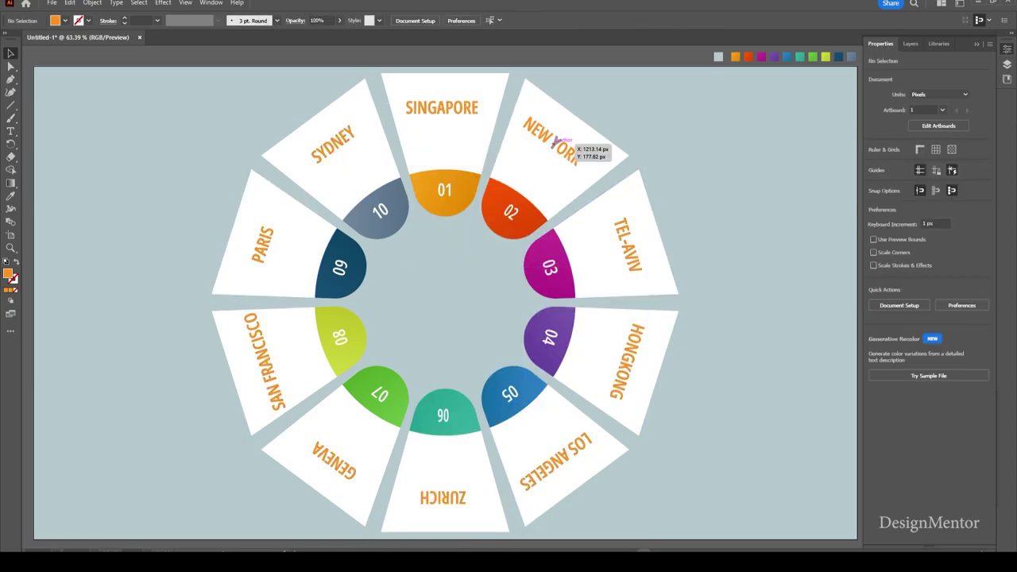
# Recolour NEW YORK with the orange-red of tip 02 and TEL-AVIV with the magenta of tip 03 using the Eyedropper.
pyautogui.click(469, 111)
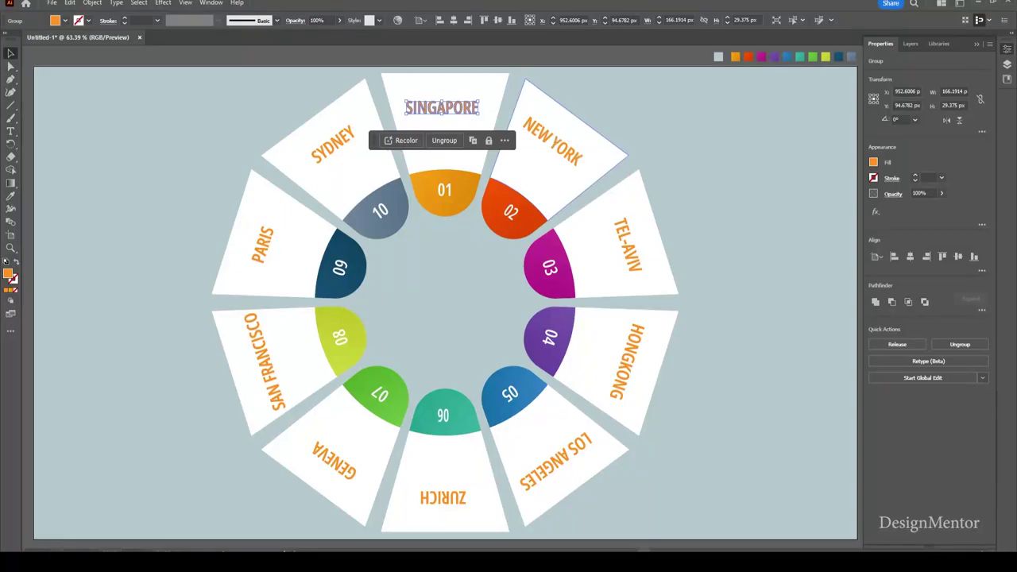
pyautogui.click(547, 131)
pyautogui.press('i')
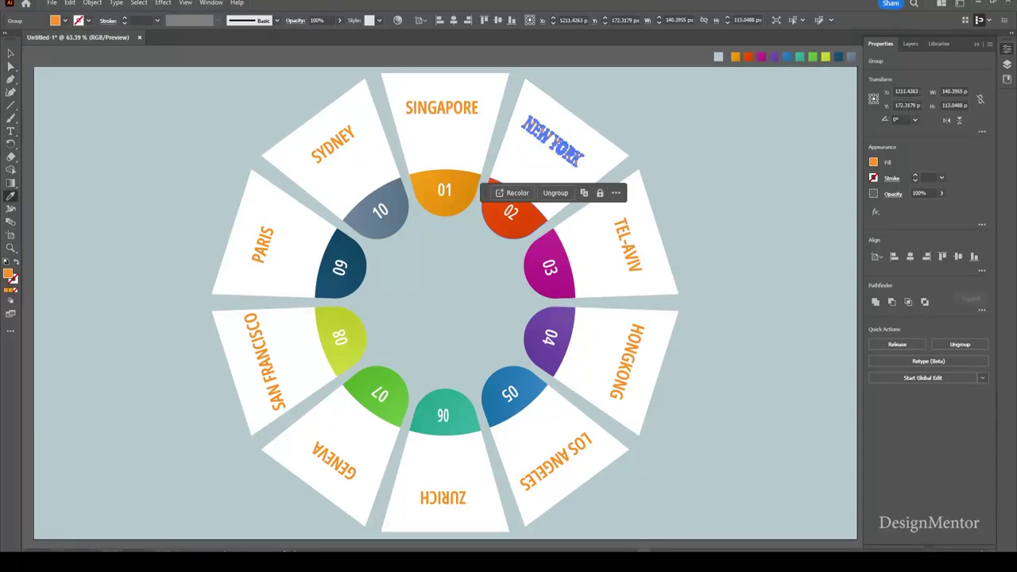
pyautogui.press('v')
pyautogui.click(508, 259)
pyautogui.click(635, 252)
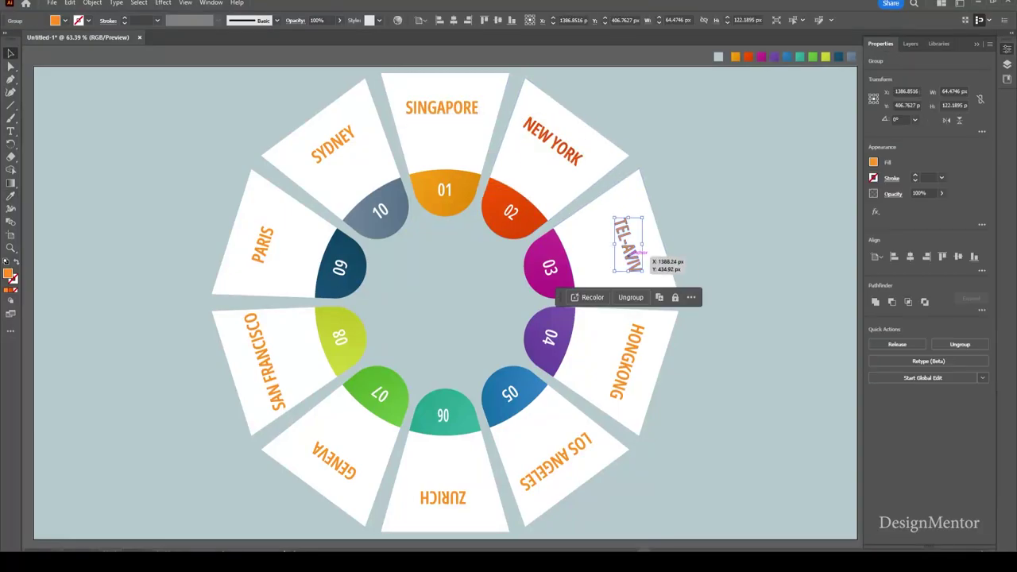
pyautogui.press('i')
pyautogui.click(549, 266)
# Recolour HONGKONG with the purple of tip 04 and LOS ANGELES with the blue of tip 05 using the Eyedropper.
pyautogui.keyDown('ctrl'); pyautogui.click(632, 360); pyautogui.keyUp('ctrl')
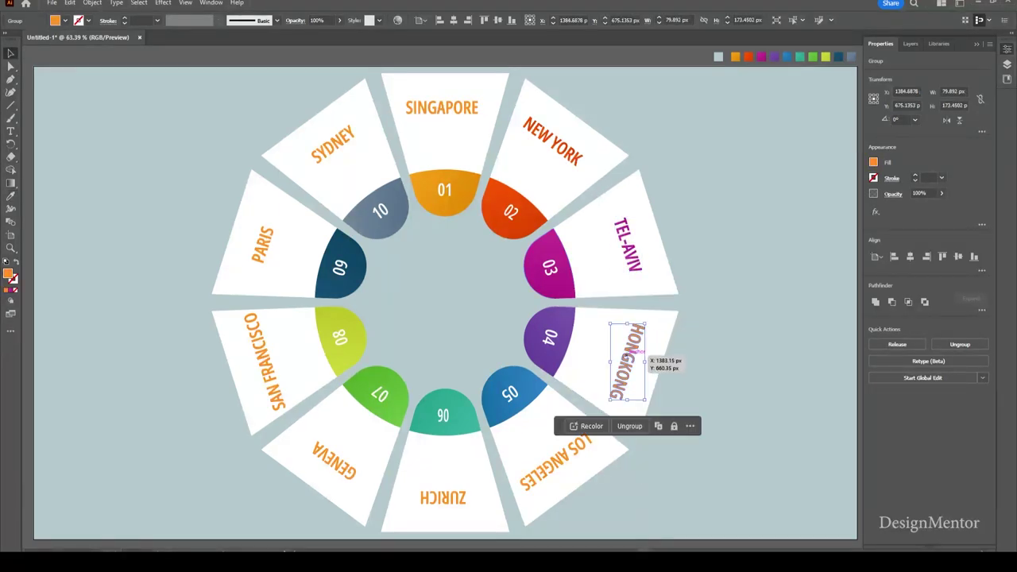
pyautogui.click(549, 338)
pyautogui.keyDown('ctrl'); pyautogui.click(556, 461); pyautogui.keyUp('ctrl')
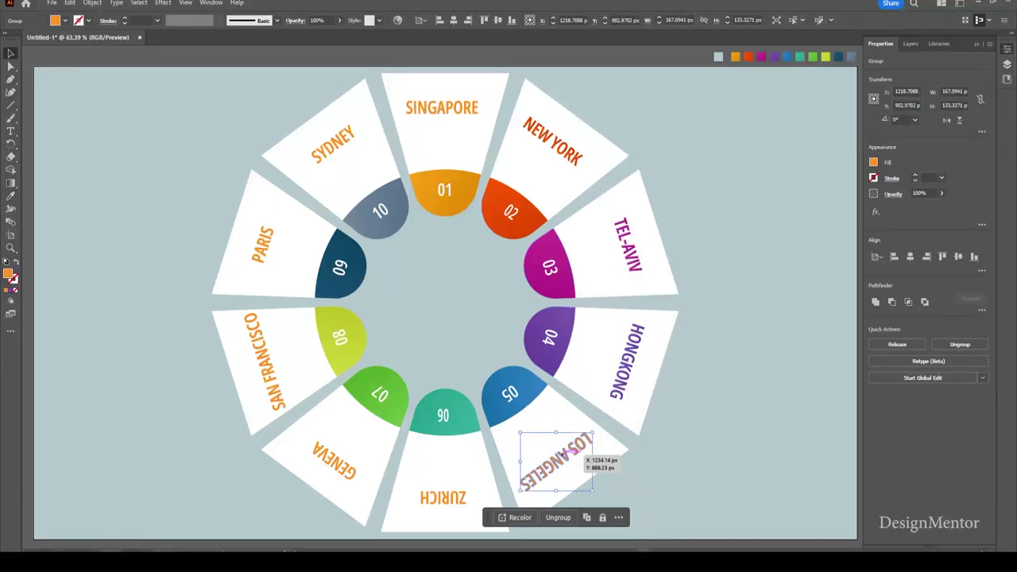
pyautogui.click(512, 394)
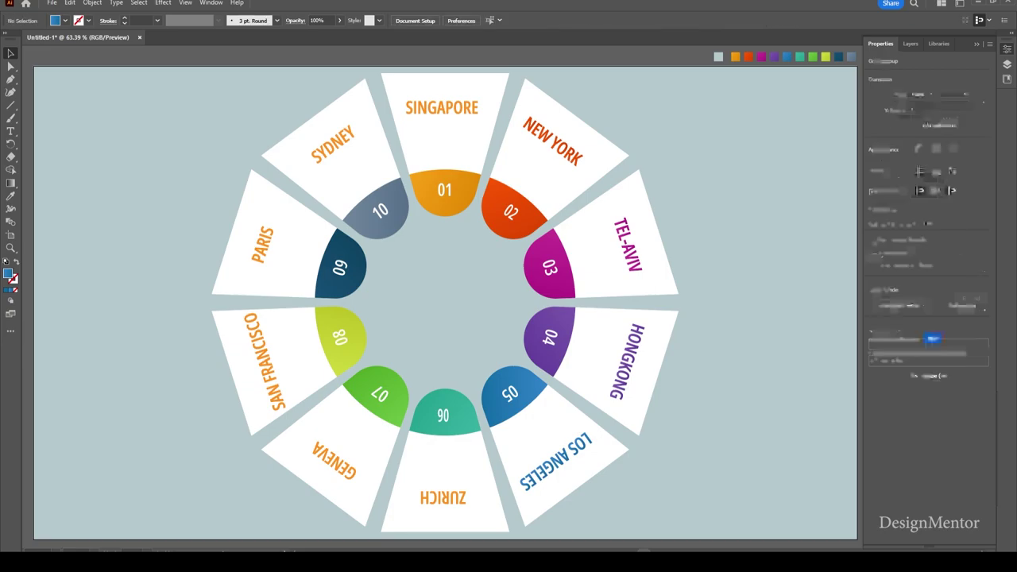
# Set the fill of HONGKONG to a dark indigo swatch and the fill of LOS ANGELES to a blue swatch.
pyautogui.keyDown('ctrl'); pyautogui.click(640, 341); pyautogui.keyUp('ctrl')
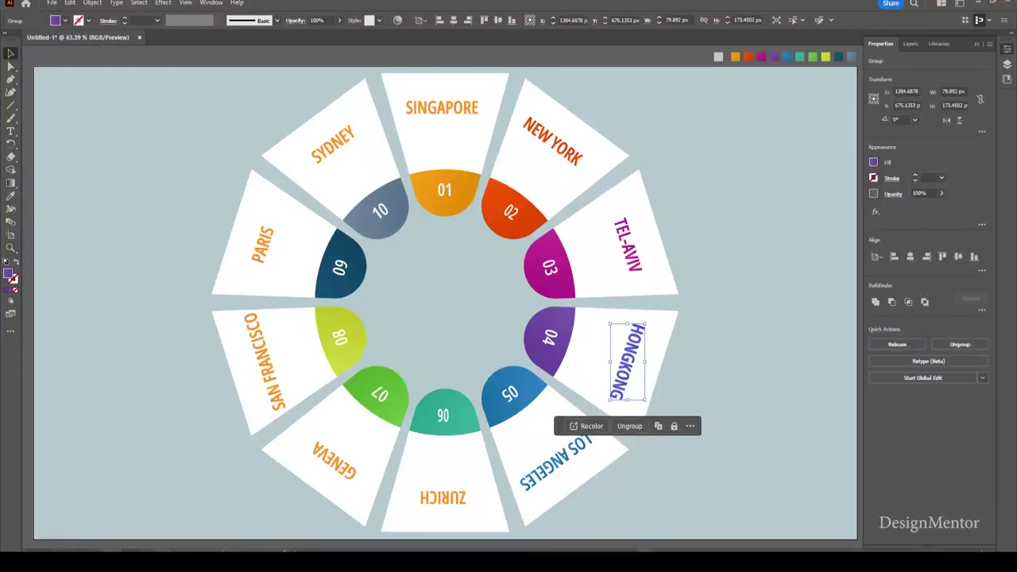
pyautogui.click(66, 21)
pyautogui.click(89, 46)
pyautogui.click(595, 443)
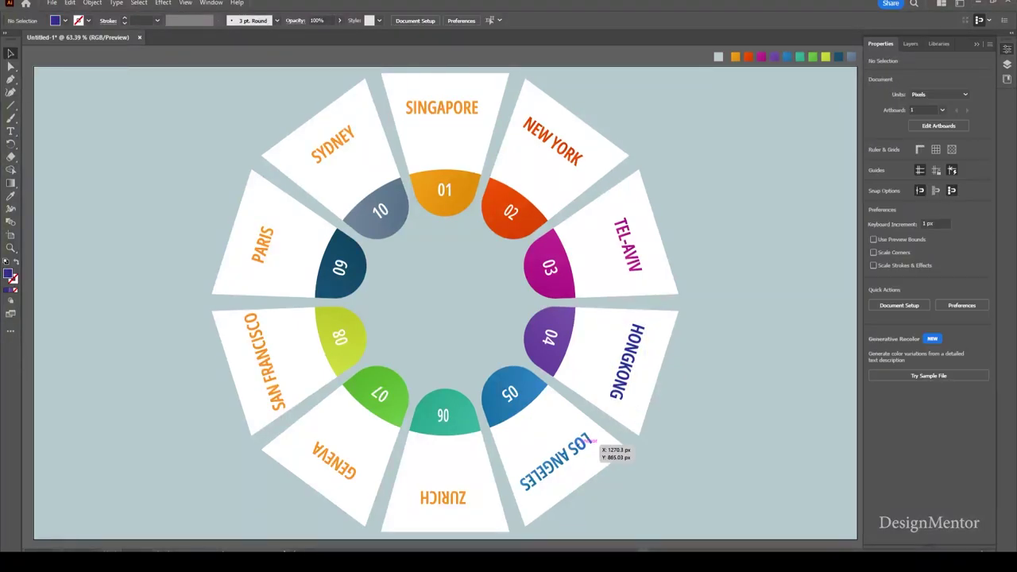
pyautogui.click(563, 454)
pyautogui.click(65, 21)
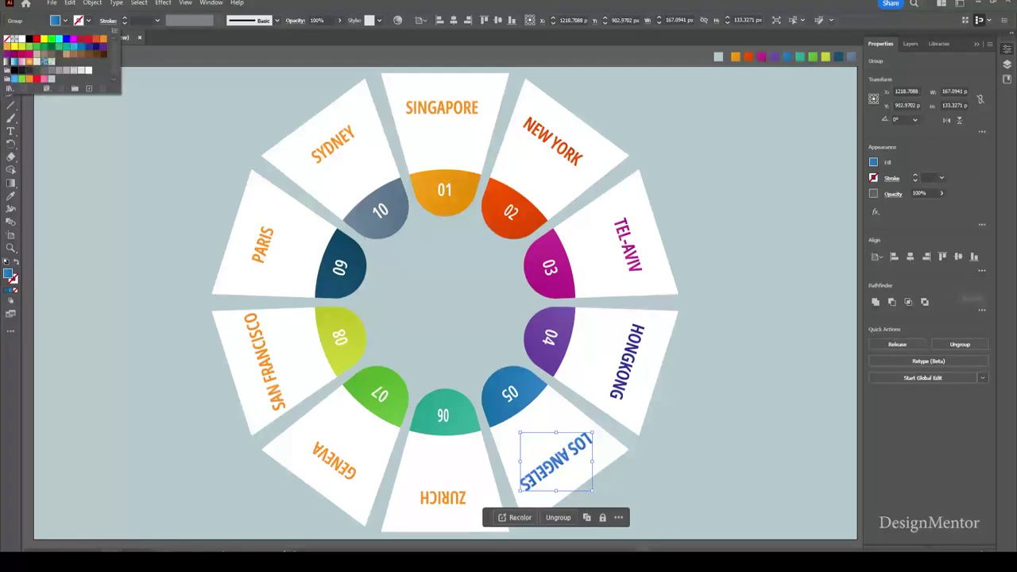
pyautogui.click(657, 395)
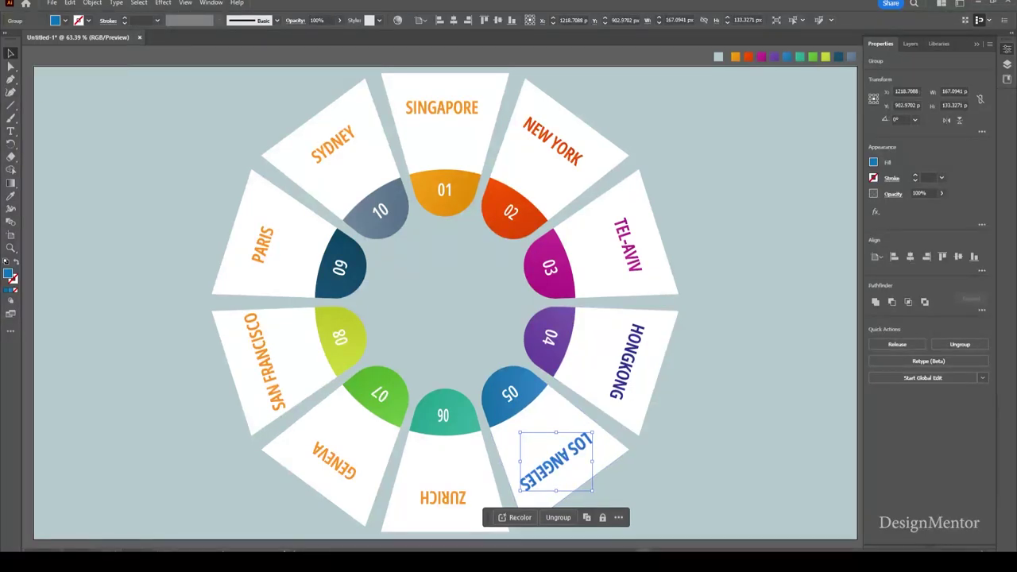
pyautogui.click(500, 477)
pyautogui.click(460, 495)
pyautogui.click(65, 21)
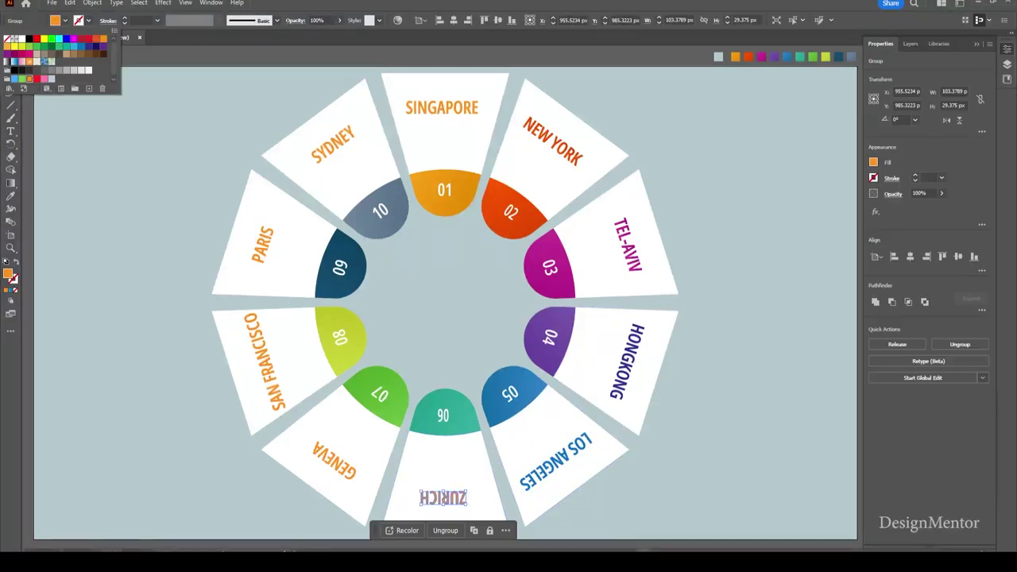
pyautogui.click(447, 334)
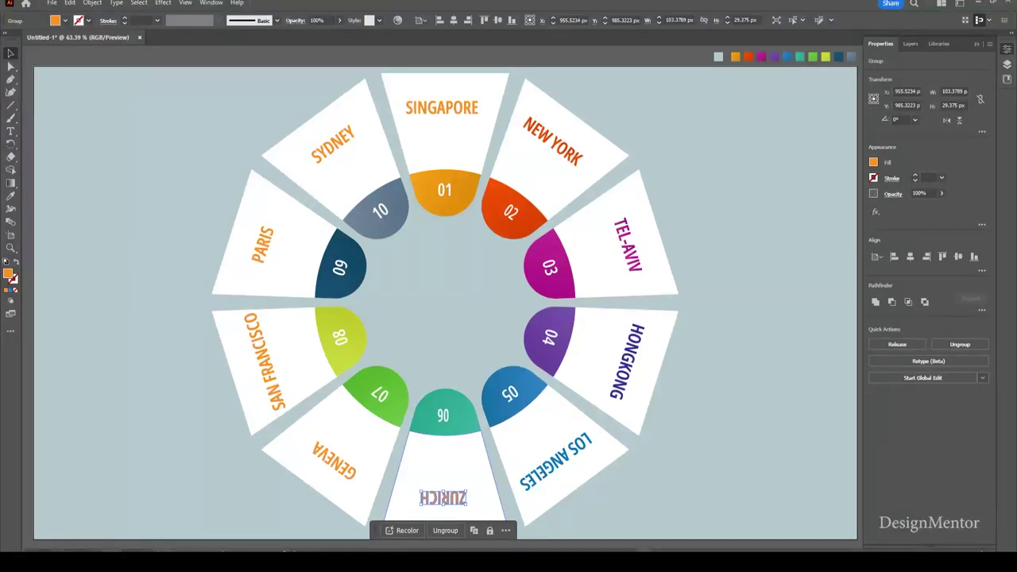
pyautogui.click(497, 477)
# Recolour ZURICH with the teal of tip 06 and GENEVA with the green of tip 07 using the Eyedropper.
pyautogui.click(443, 498)
pyautogui.moveTo(461, 497); pyautogui.dragTo(461, 497)
pyautogui.press('i')
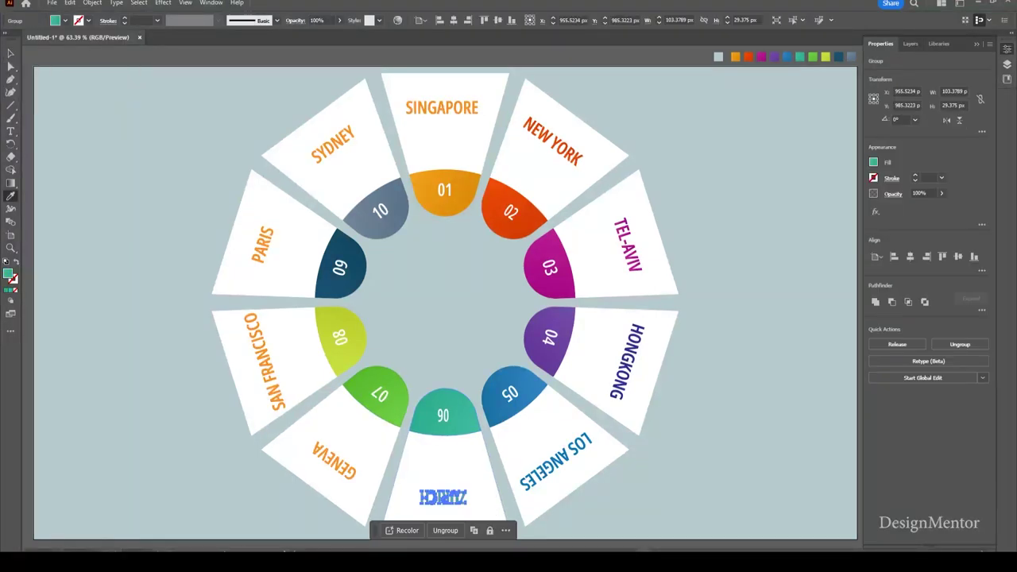
pyautogui.press('v')
pyautogui.click(446, 342)
pyautogui.click(346, 465)
pyautogui.press('i')
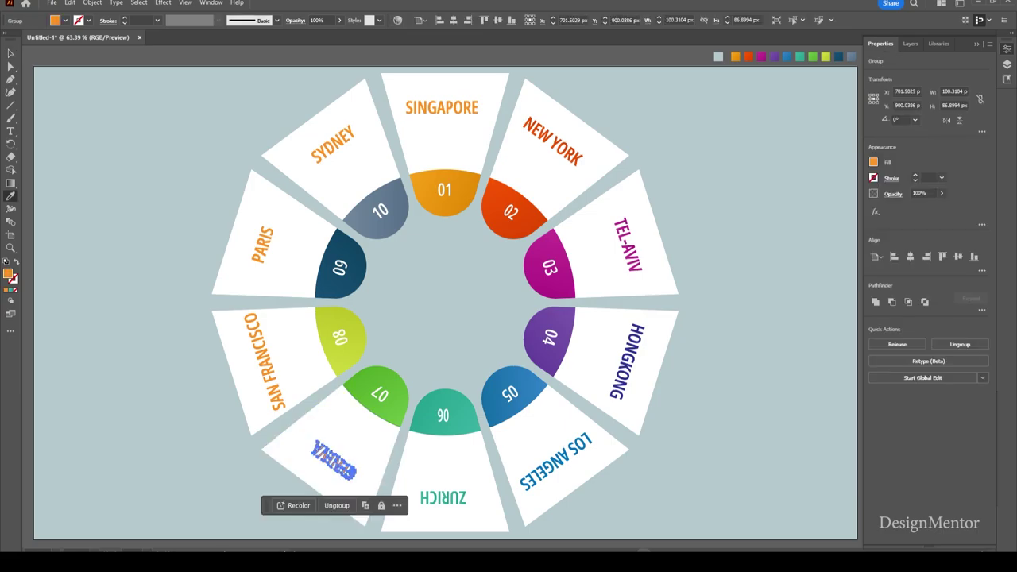
pyautogui.press('v')
pyautogui.click(403, 350)
# Recolour SAN FRANCISCO with the yellow-green of tip 08 and PARIS with the dark blue of tip 09 using the Eyedropper.
pyautogui.click(275, 361)
pyautogui.press('i')
pyautogui.click(341, 354)
pyautogui.press('v')
pyautogui.hotkey('ctrl', 'shift', 'a')
pyautogui.click(262, 244)
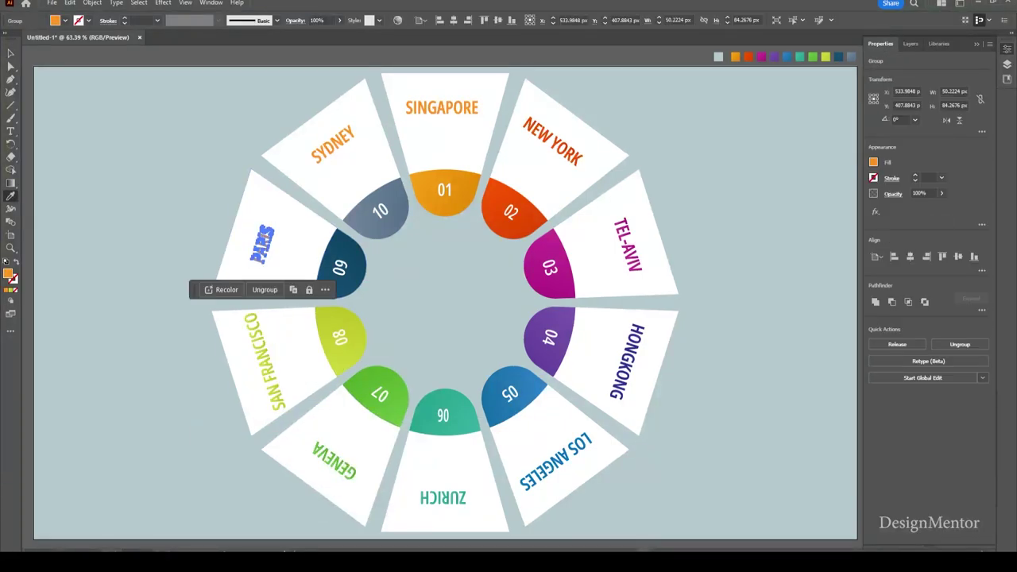
pyautogui.press('v')
pyautogui.hotkey('ctrl', 'shift', 'a')
# Recolour SYDNEY with the slate grey-blue of tip 10 using the Eyedropper, leaving nothing selected.
pyautogui.click(332, 143)
pyautogui.press('i')
pyautogui.click(390, 215)
pyautogui.press('v')
pyautogui.hotkey('ctrl', 'shift', 'a')
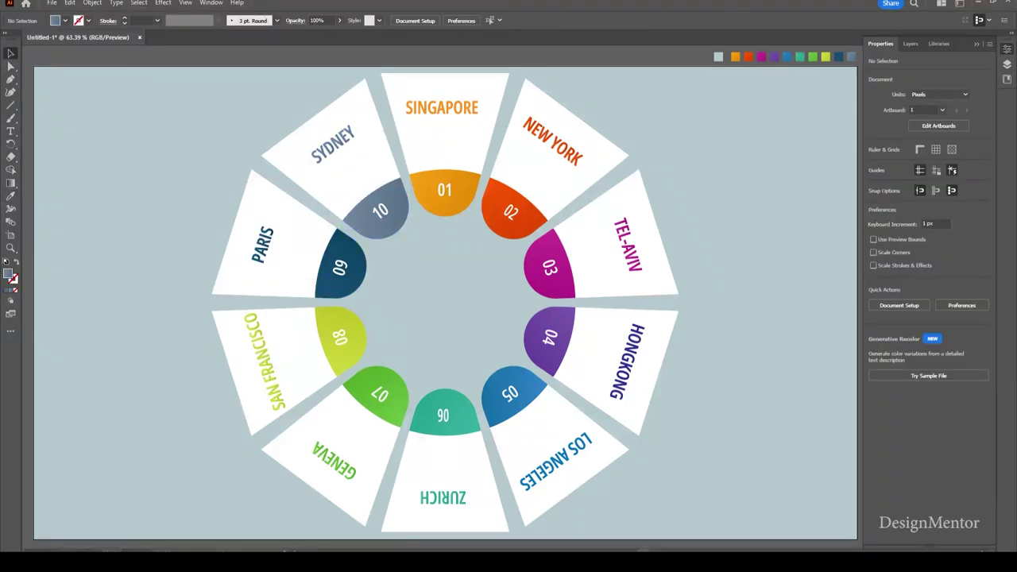
# Draw a white circle without a stroke from the centre of the infographic, filling the space just inside the ring of numbered tips.
pyautogui.click(56, 21)
pyautogui.click(20, 39)
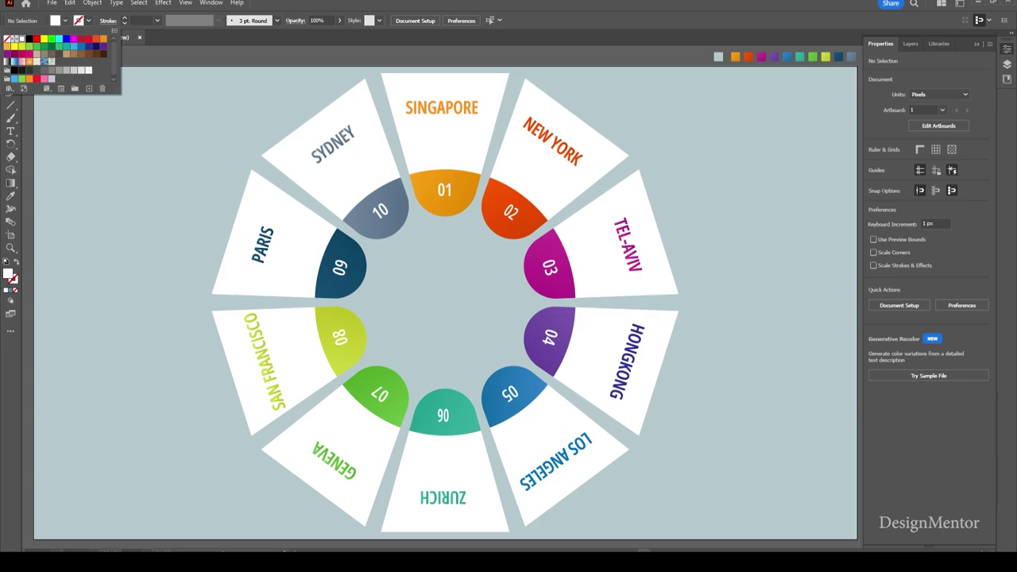
pyautogui.click(10, 105)
pyautogui.click(58, 118)
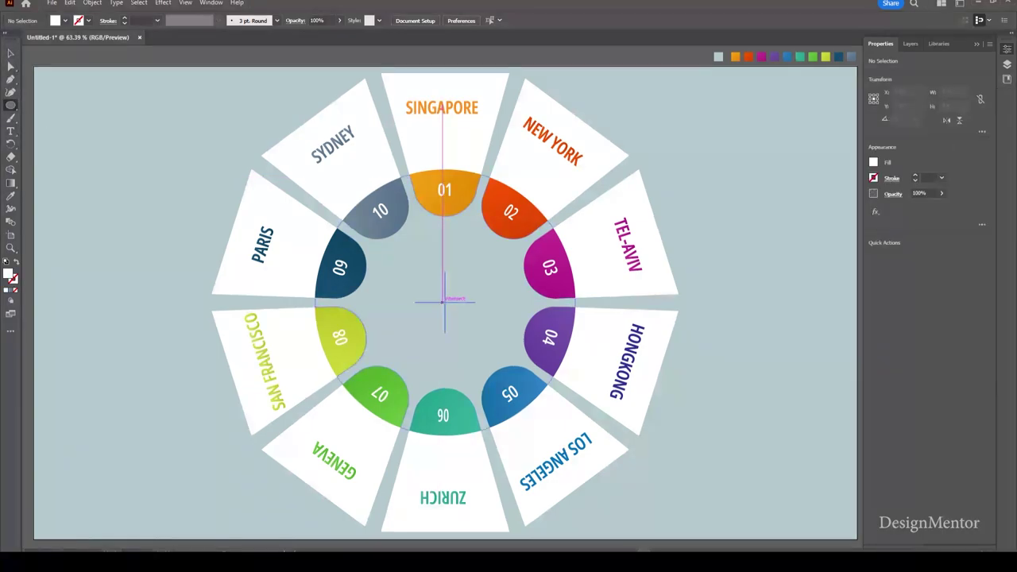
pyautogui.moveTo(444, 302); pyautogui.dragTo(525, 344)
pyautogui.press('v')
pyautogui.hotkey('ctrl', 'shift', 'a')
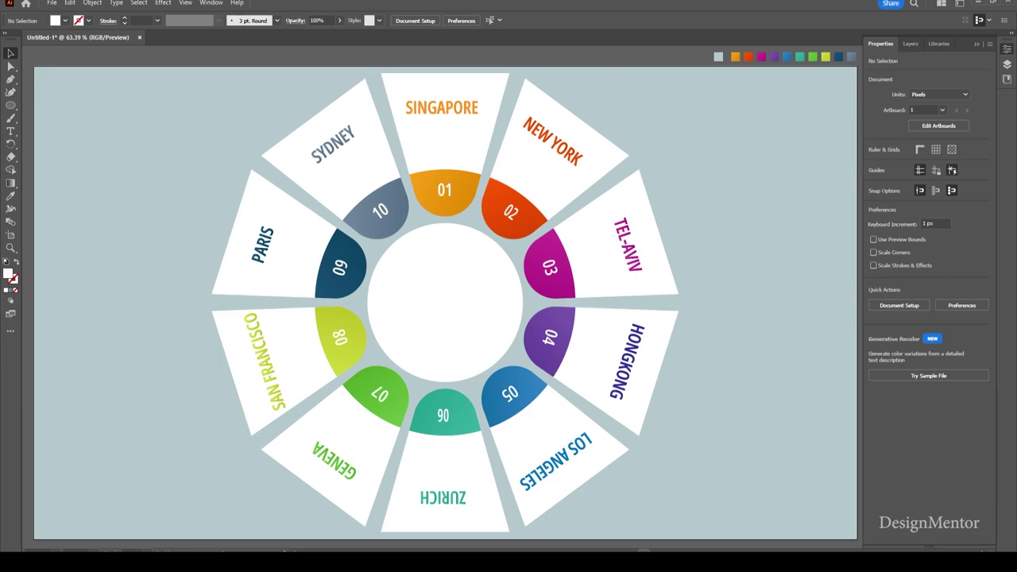
# Add the text "THE TOP 10" inside the white central circle and set its Open Sans font style to Bold.
pyautogui.press('t')
pyautogui.click(402, 292)
pyautogui.write('T')
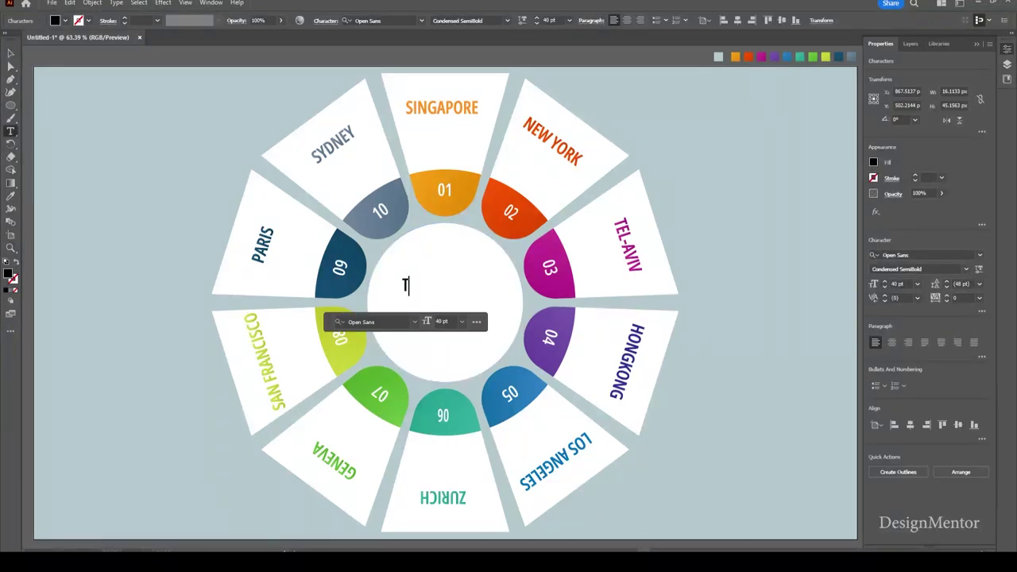
pyautogui.write('HE TOP 10')
pyautogui.hotkey('ctrl', 'a')
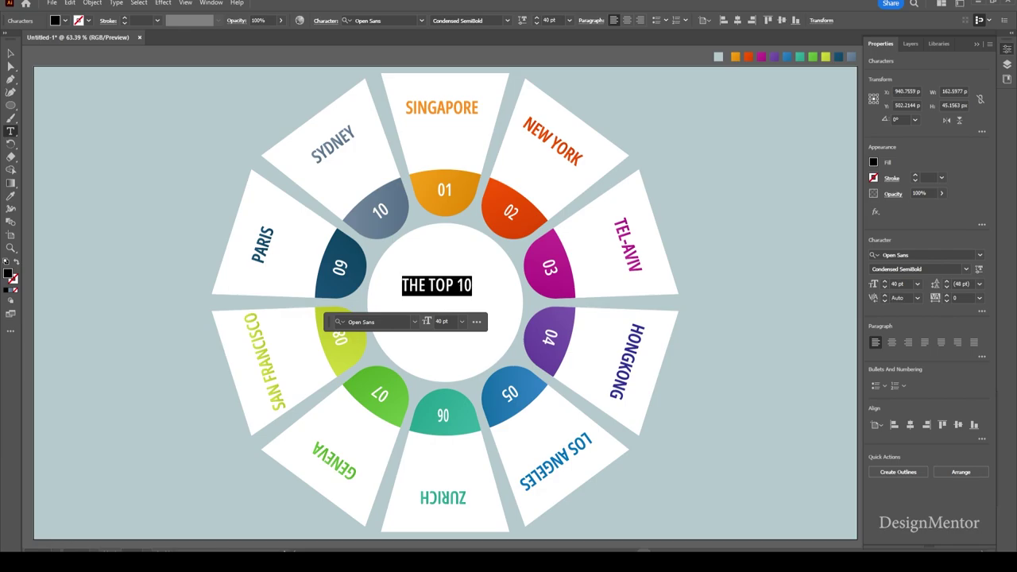
pyautogui.click(508, 21)
pyautogui.click(469, 127)
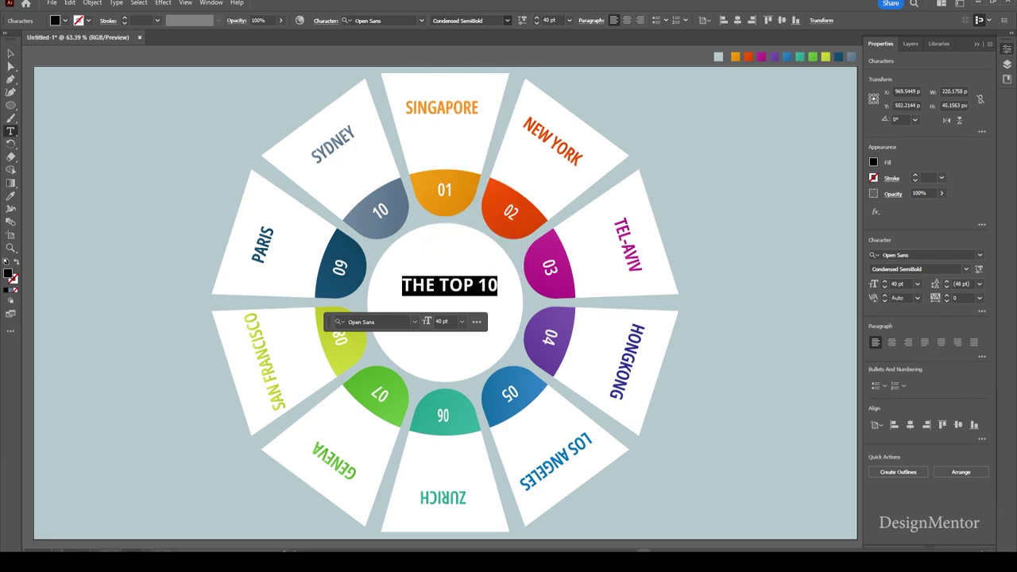
# Move the "THE TOP 10" text up 30 px and centre it horizontally in the white circle.
pyautogui.click(10, 53)
pyautogui.hotkey('shift', 'Up')
pyautogui.hotkey('shift', 'Up')
pyautogui.hotkey('shift', 'Up')
pyautogui.hotkey('shift', 'Left')
pyautogui.hotkey('shift', 'Left')
pyautogui.hotkey('shift', 'Right')
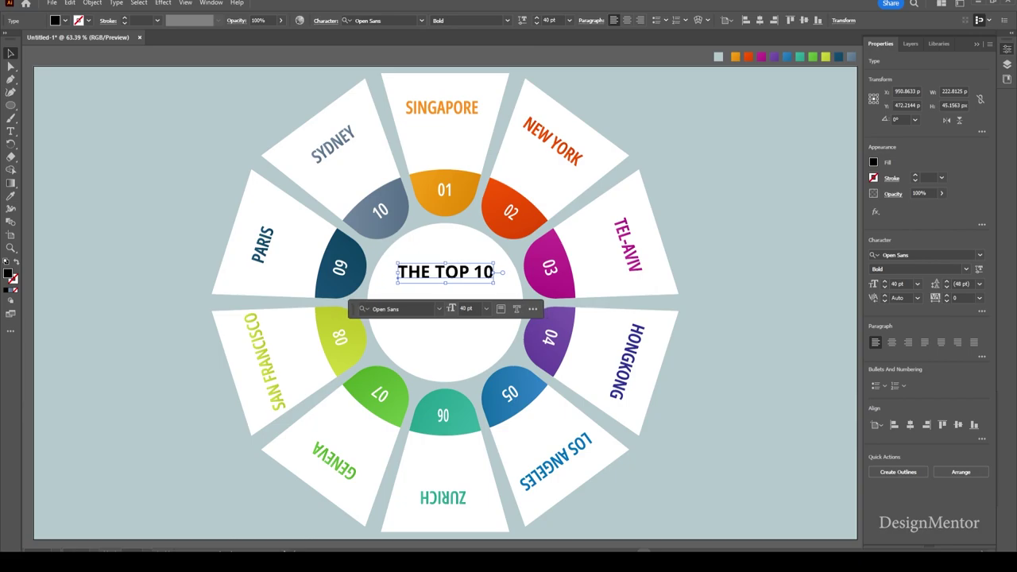
pyautogui.click(910, 424)
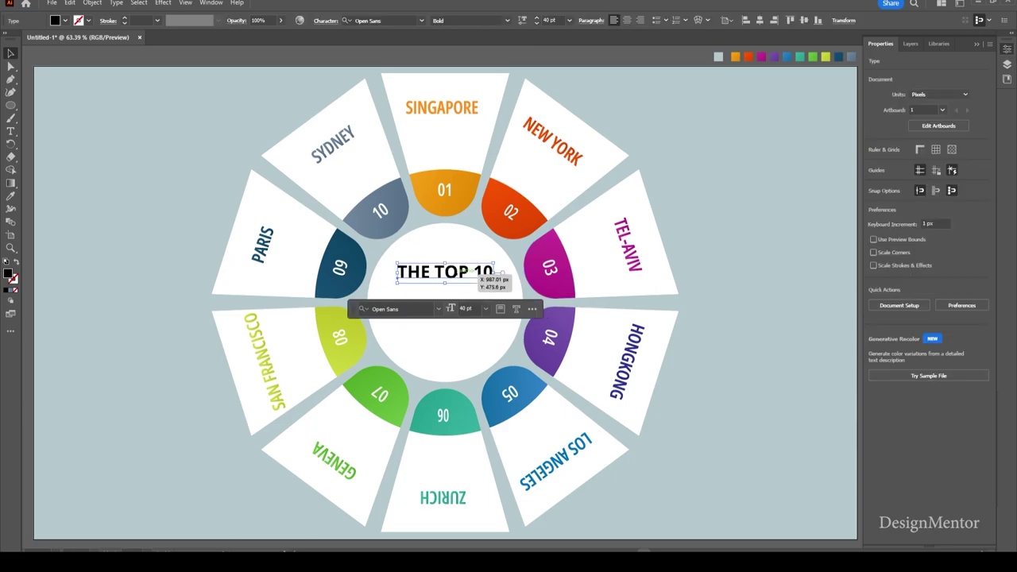
# Duplicate the "THE TOP 10" text in place and move the copy 60 px down as a second line.
pyautogui.hotkey('ctrl', 'c')
pyautogui.hotkey('ctrl', 'f')
pyautogui.hotkey('shift', 'Down')
pyautogui.hotkey('shift', 'Down')
pyautogui.hotkey('shift', 'Down')
pyautogui.hotkey('shift', 'Down')
pyautogui.hotkey('shift', 'Down')
pyautogui.hotkey('shift', 'Down')
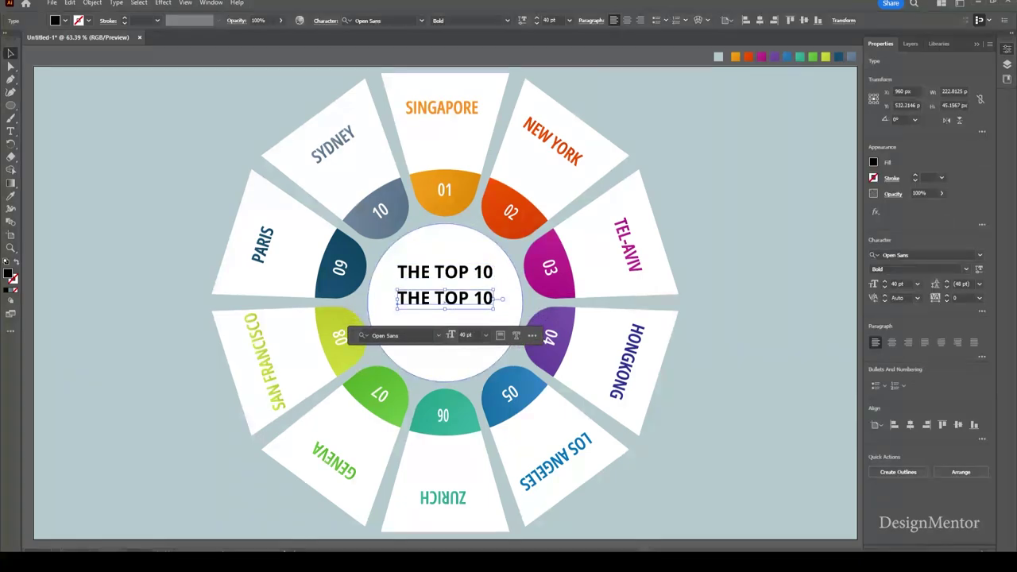
# Replace the text of the lower "THE TOP 10" copy with "MOST EXPENSI".
pyautogui.press('t')
pyautogui.hotkey('ctrl', 'a')
pyautogui.write('MO')
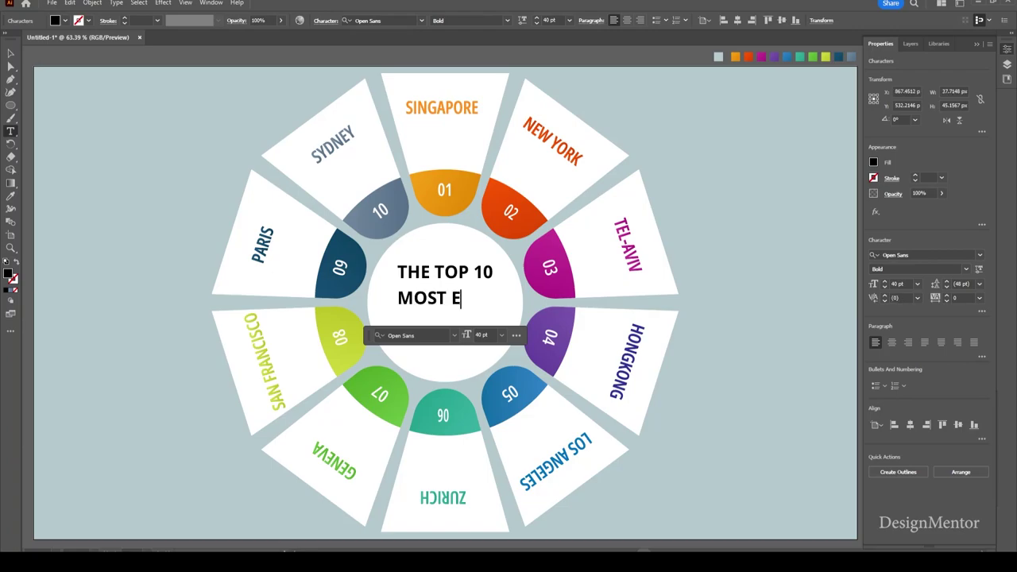
pyautogui.write('ST EXPENSI')
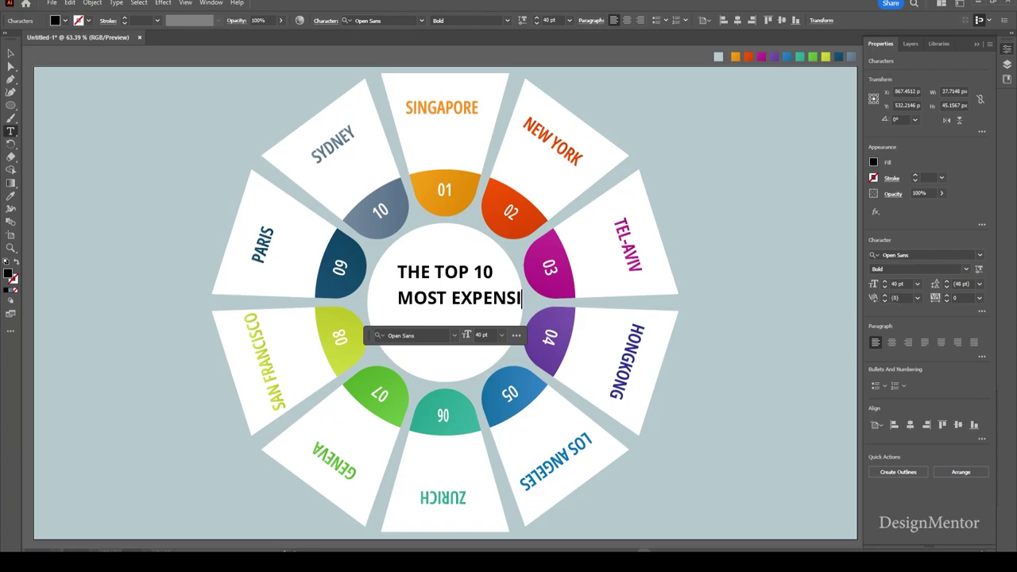